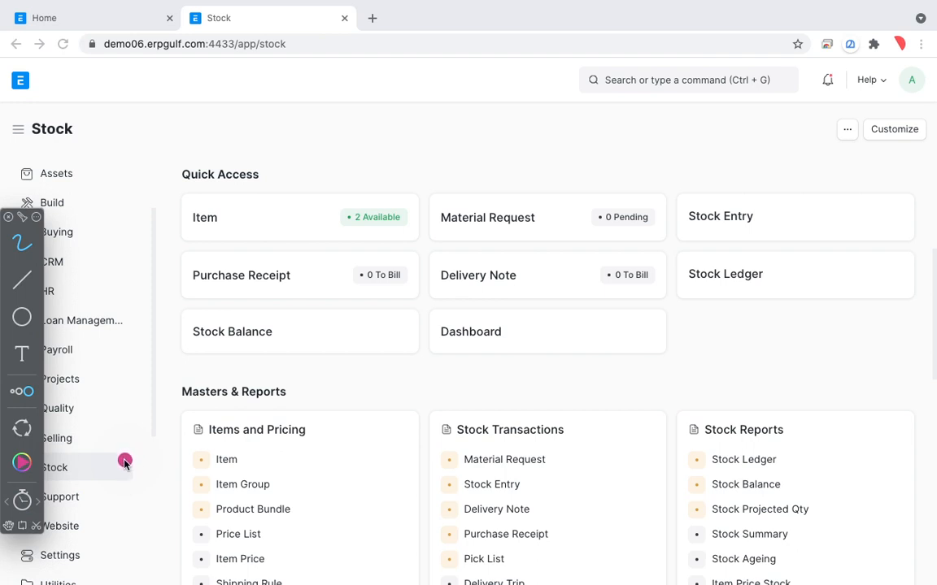
pyautogui.moveTo(96, 455)
pyautogui.mouseDown()
pyautogui.moveTo(64, 504)
pyautogui.moveTo(69, 446)
pyautogui.moveTo(8, 496)
pyautogui.moveTo(65, 443)
pyautogui.moveTo(96, 455)
pyautogui.mouseUp()
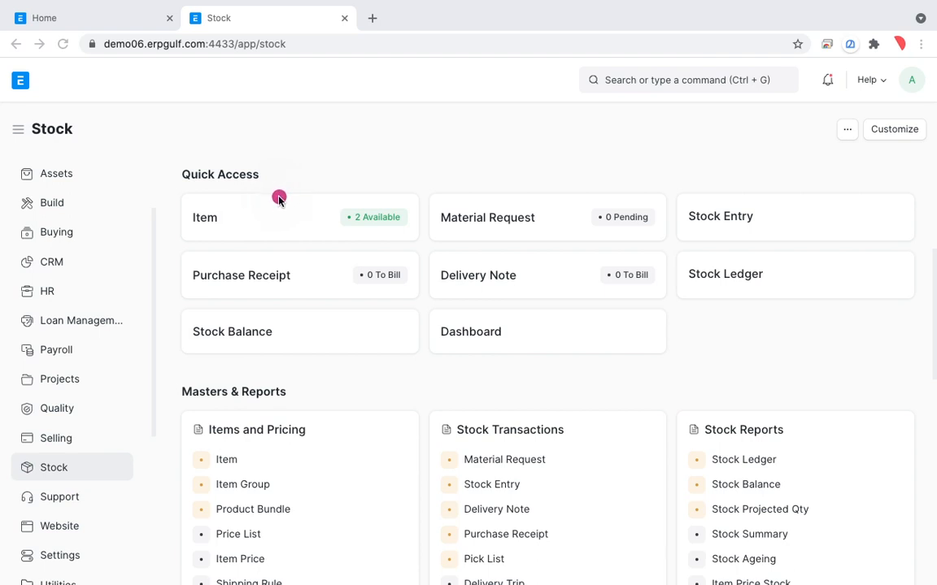
pyautogui.moveTo(264, 185)
pyautogui.mouseDown()
pyautogui.moveTo(282, 251)
pyautogui.moveTo(289, 213)
pyautogui.mouseUp()
pyautogui.moveTo(251, 184); pyautogui.dragTo(303, 282)
pyautogui.moveTo(309, 221)
pyautogui.mouseDown()
pyautogui.moveTo(330, 250)
pyautogui.moveTo(396, 221)
pyautogui.moveTo(428, 187)
pyautogui.moveTo(487, 158)
pyautogui.moveTo(519, 155)
pyautogui.moveTo(566, 174)
pyautogui.mouseUp()
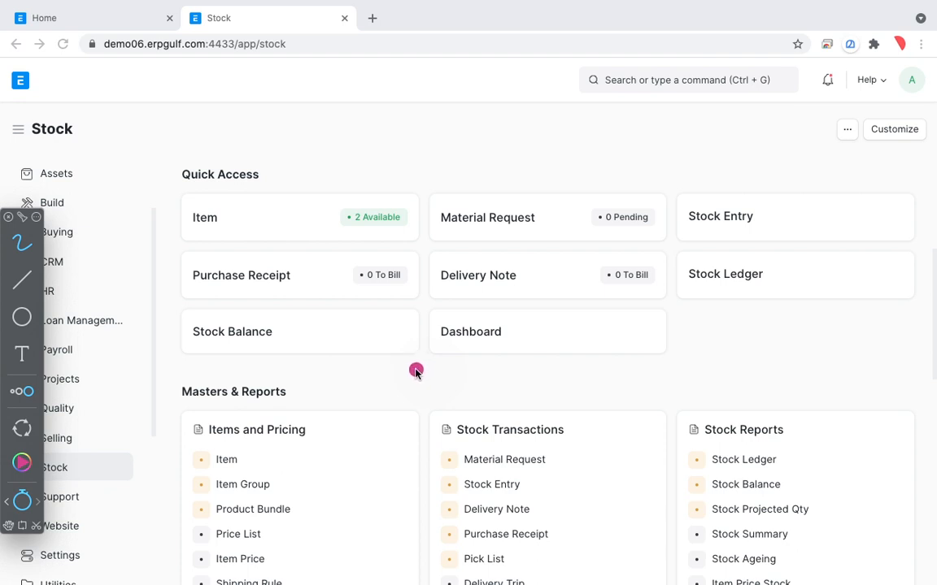
pyautogui.moveTo(534, 248); pyautogui.dragTo(515, 249)
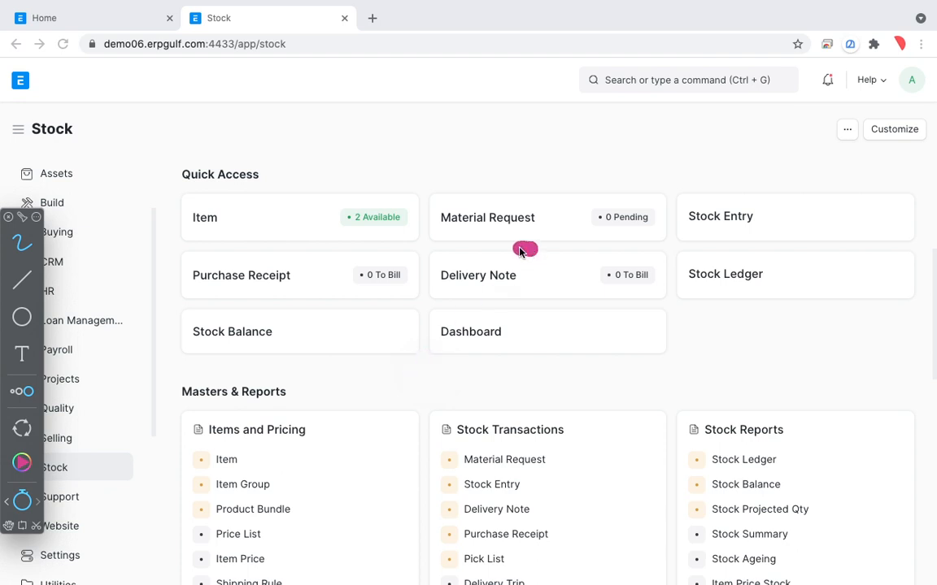
pyautogui.moveTo(326, 279)
pyautogui.mouseDown()
pyautogui.moveTo(163, 305)
pyautogui.moveTo(317, 237)
pyautogui.mouseUp()
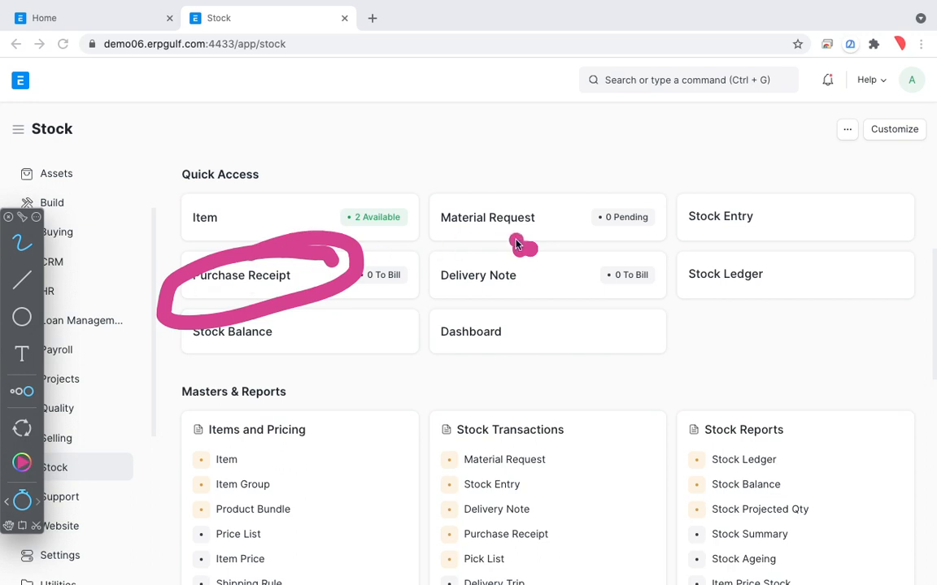
pyautogui.moveTo(521, 247)
pyautogui.mouseDown()
pyautogui.moveTo(434, 246)
pyautogui.moveTo(575, 276)
pyautogui.moveTo(456, 229)
pyautogui.mouseUp()
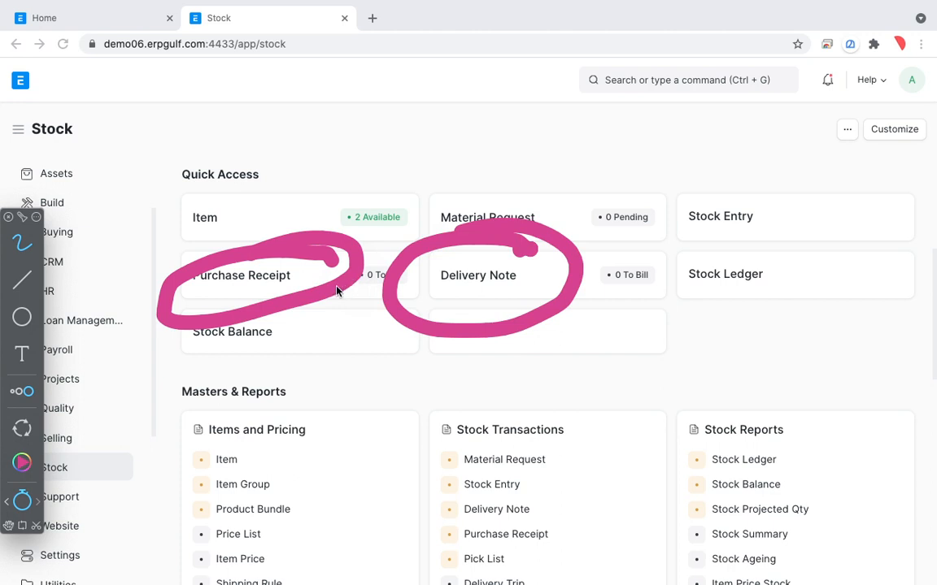
pyautogui.click(368, 268)
pyautogui.click(389, 255)
pyautogui.click(26, 504)
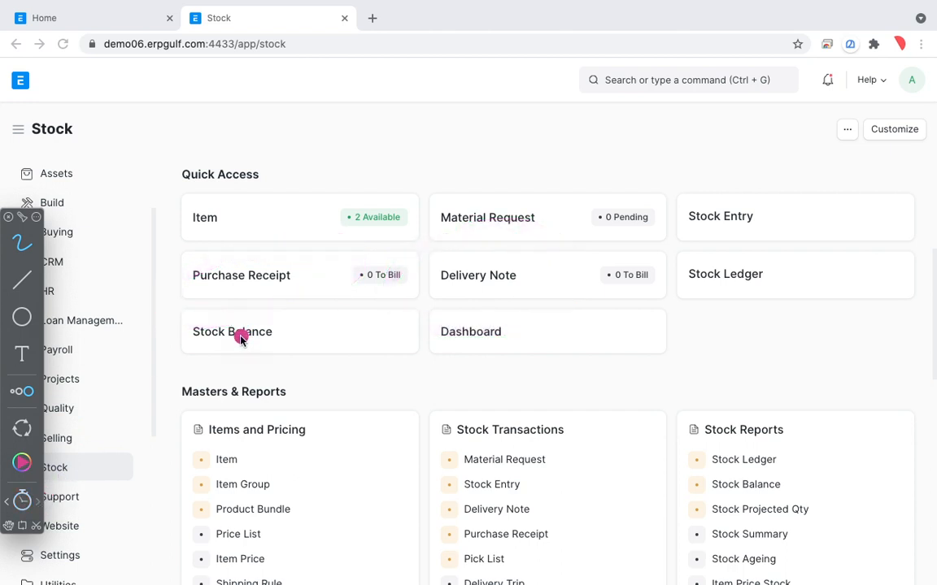
pyautogui.moveTo(245, 255); pyautogui.dragTo(274, 344)
pyautogui.moveTo(232, 274); pyautogui.dragTo(258, 300)
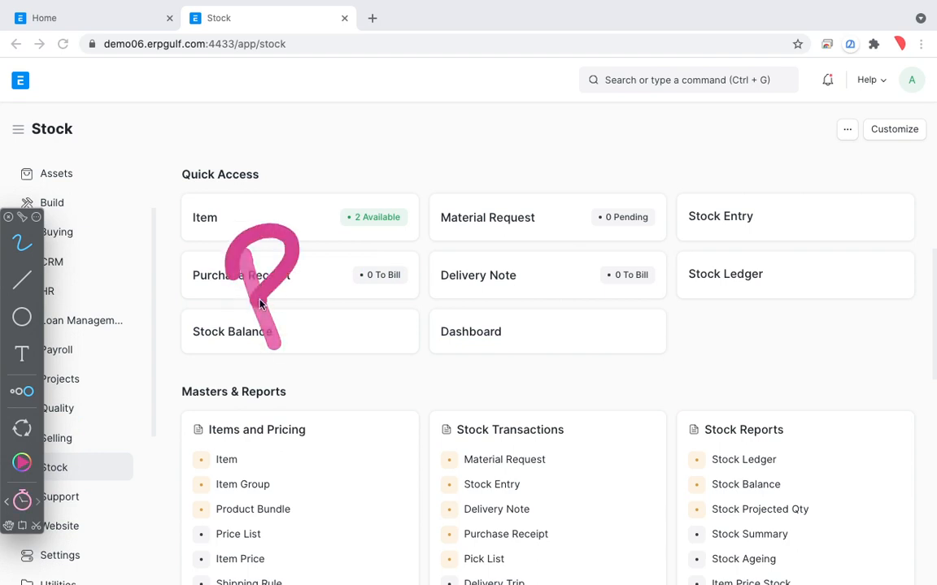
pyautogui.moveTo(332, 230); pyautogui.dragTo(371, 217)
pyautogui.moveTo(398, 161); pyautogui.dragTo(340, 260)
pyautogui.click(22, 498)
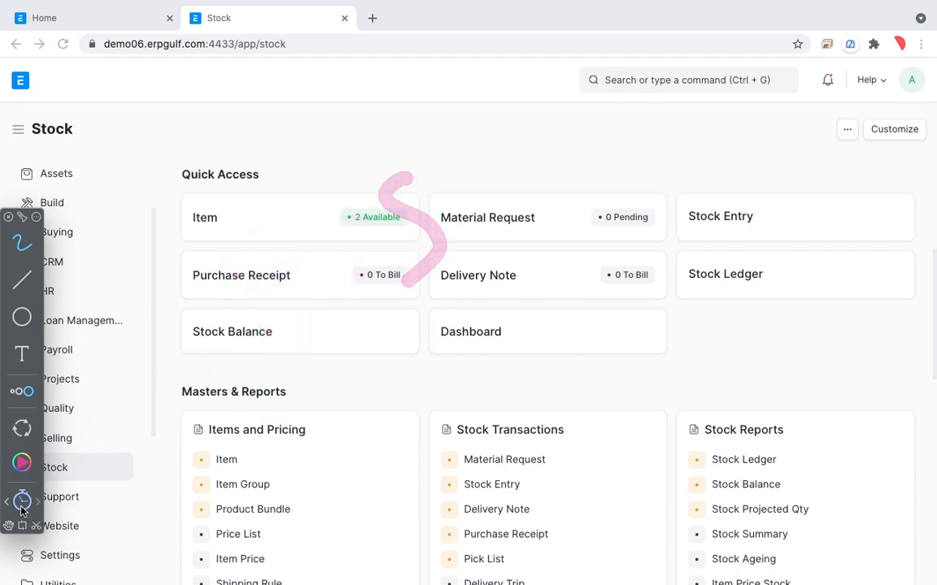
pyautogui.moveTo(154, 258)
pyautogui.mouseDown()
pyautogui.moveTo(194, 352)
pyautogui.moveTo(237, 256)
pyautogui.moveTo(311, 203)
pyautogui.moveTo(270, 293)
pyautogui.mouseUp()
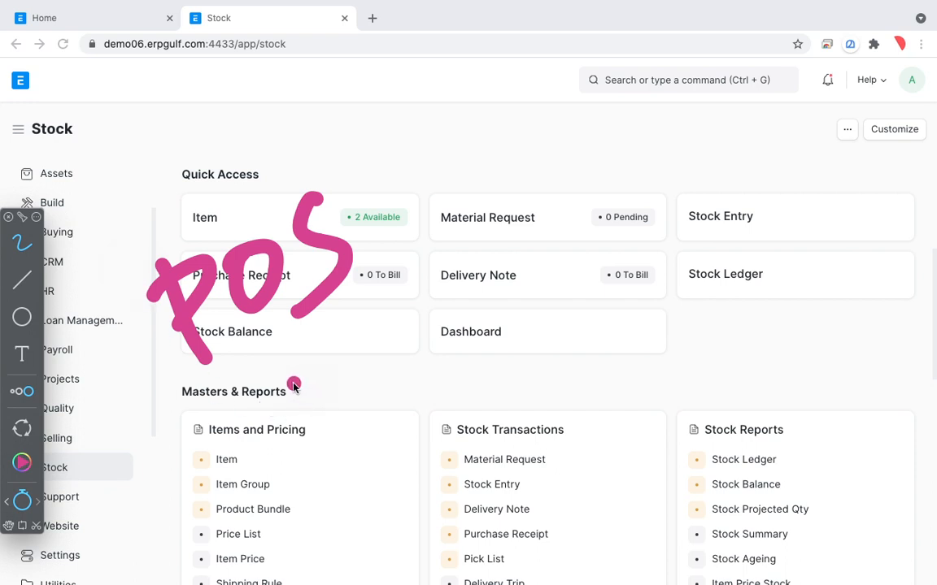
pyautogui.click(22, 498)
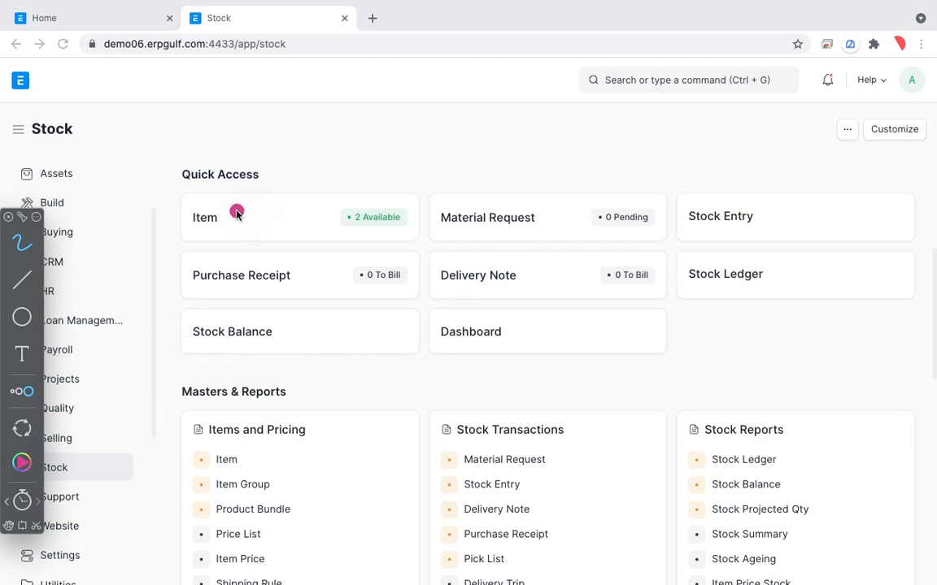
pyautogui.click(22, 500)
pyautogui.moveTo(214, 199)
pyautogui.mouseDown()
pyautogui.moveTo(230, 258)
pyautogui.moveTo(255, 184)
pyautogui.moveTo(296, 199)
pyautogui.moveTo(400, 184)
pyautogui.moveTo(519, 130)
pyautogui.moveTo(488, 194)
pyautogui.mouseUp()
pyautogui.moveTo(268, 368)
pyautogui.mouseDown()
pyautogui.moveTo(321, 358)
pyautogui.moveTo(387, 315)
pyautogui.moveTo(476, 294)
pyautogui.moveTo(514, 274)
pyautogui.moveTo(520, 244)
pyautogui.moveTo(573, 268)
pyautogui.moveTo(358, 415)
pyautogui.moveTo(426, 493)
pyautogui.moveTo(406, 423)
pyautogui.moveTo(480, 382)
pyautogui.moveTo(614, 396)
pyautogui.moveTo(711, 324)
pyautogui.moveTo(650, 376)
pyautogui.mouseUp()
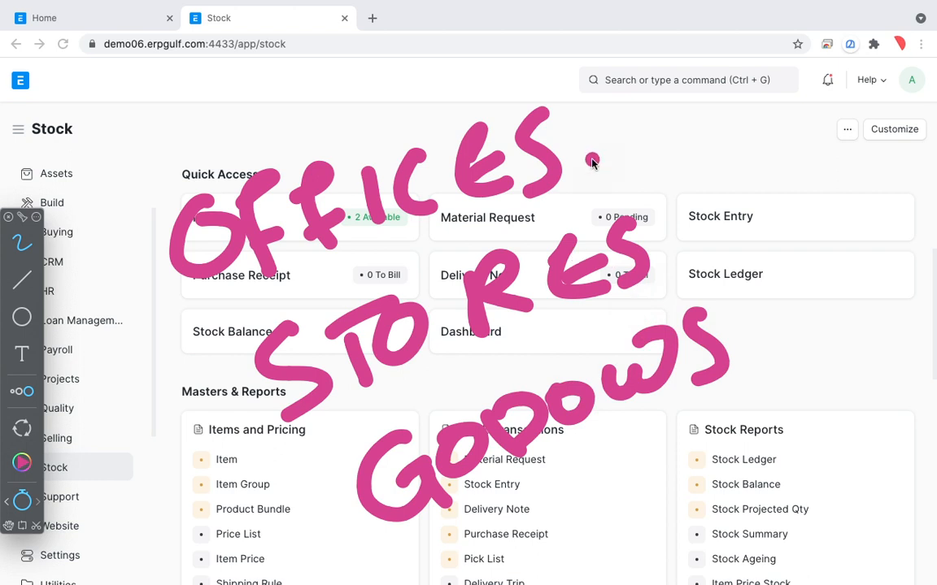
pyautogui.moveTo(616, 96)
pyautogui.mouseDown()
pyautogui.moveTo(714, 66)
pyautogui.moveTo(607, 121)
pyautogui.moveTo(654, 122)
pyautogui.mouseUp()
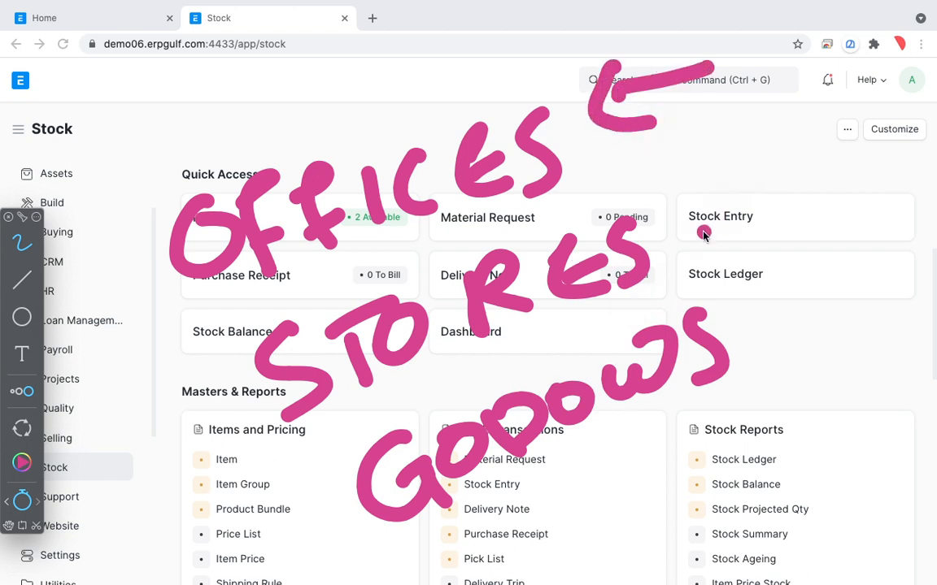
pyautogui.moveTo(700, 234); pyautogui.dragTo(811, 194)
pyautogui.moveTo(706, 200); pyautogui.dragTo(764, 238)
pyautogui.moveTo(775, 347); pyautogui.dragTo(875, 308)
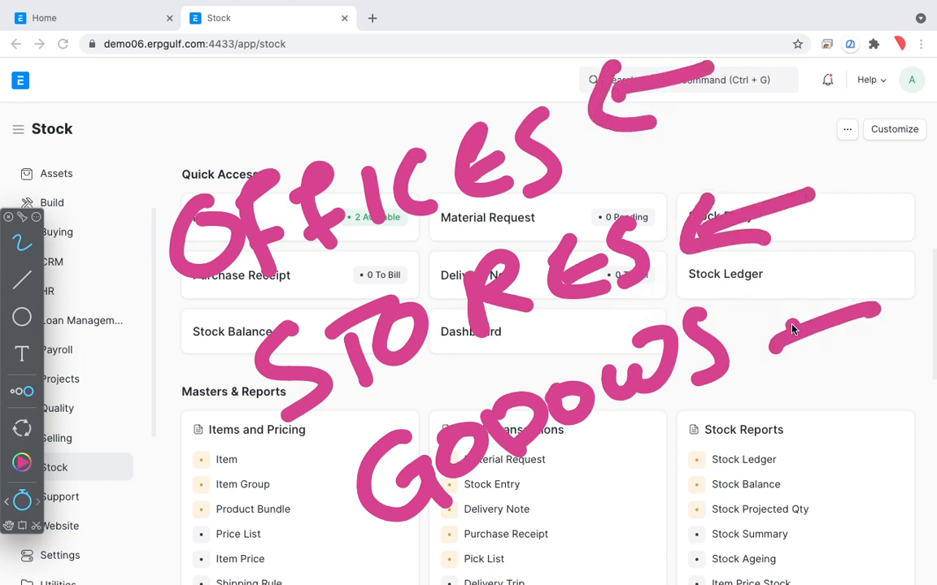
pyautogui.moveTo(765, 314)
pyautogui.mouseDown()
pyautogui.moveTo(793, 375)
pyautogui.moveTo(813, 373)
pyautogui.mouseUp()
pyautogui.moveTo(169, 286)
pyautogui.mouseDown()
pyautogui.moveTo(140, 301)
pyautogui.moveTo(203, 520)
pyautogui.moveTo(333, 515)
pyautogui.mouseUp()
pyautogui.moveTo(291, 486); pyautogui.dragTo(309, 567)
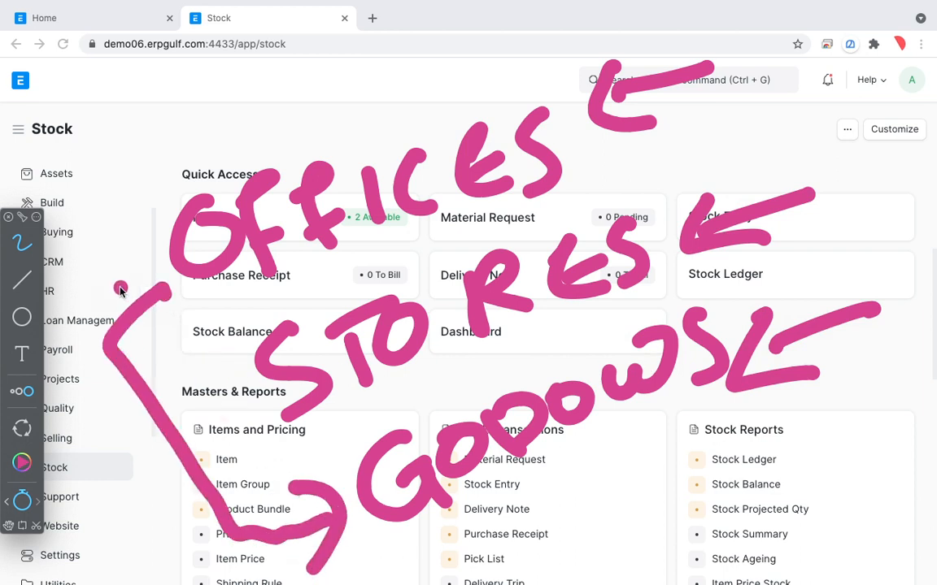
pyautogui.moveTo(103, 272); pyautogui.dragTo(187, 243)
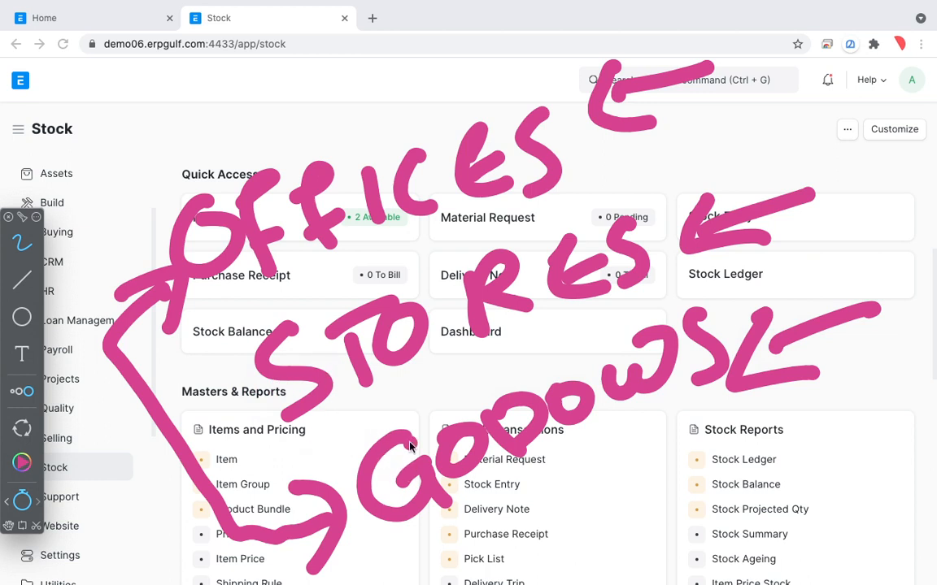
pyautogui.click(571, 190)
pyautogui.click(22, 502)
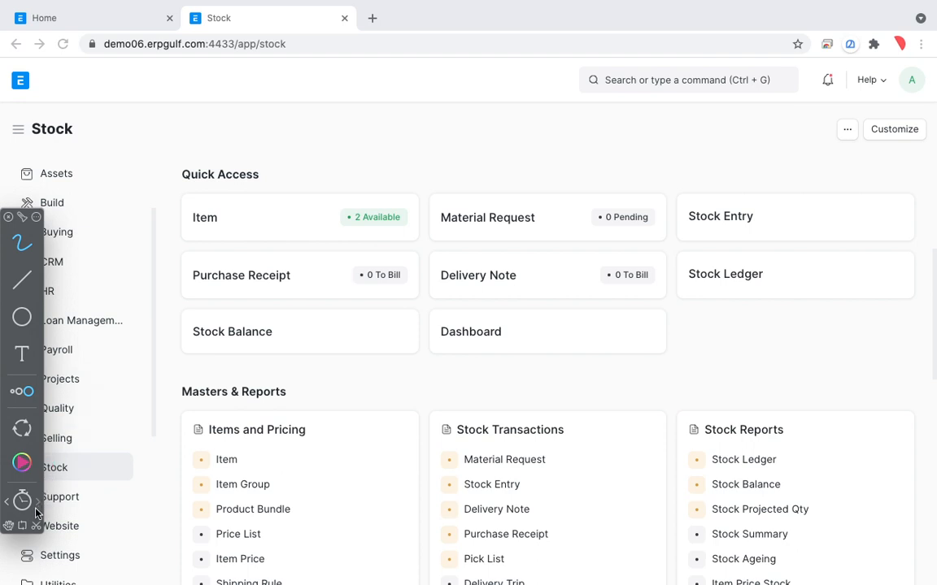
pyautogui.click(58, 504)
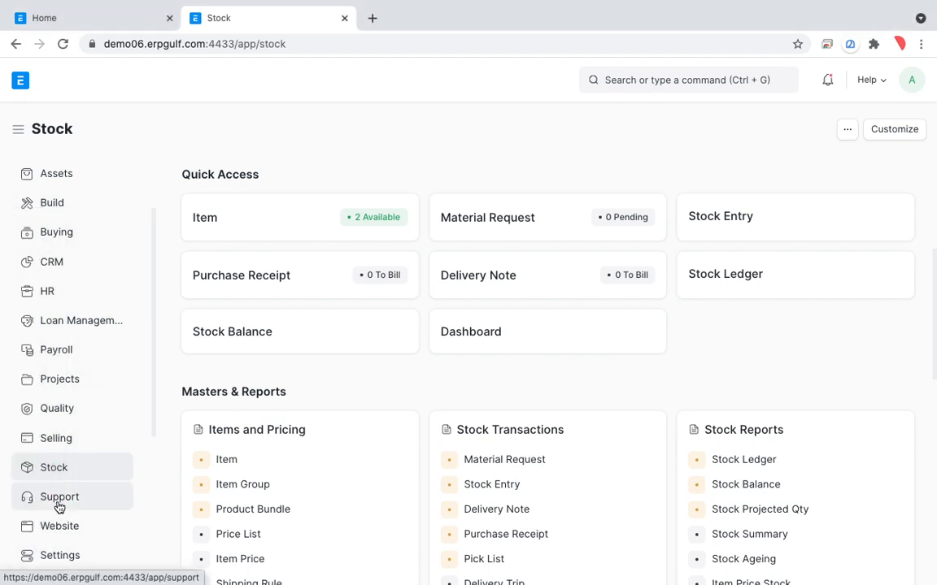
# Search for "purchase in" and open the Purchase Invoice list
pyautogui.click(674, 85)
pyautogui.write('purchse')
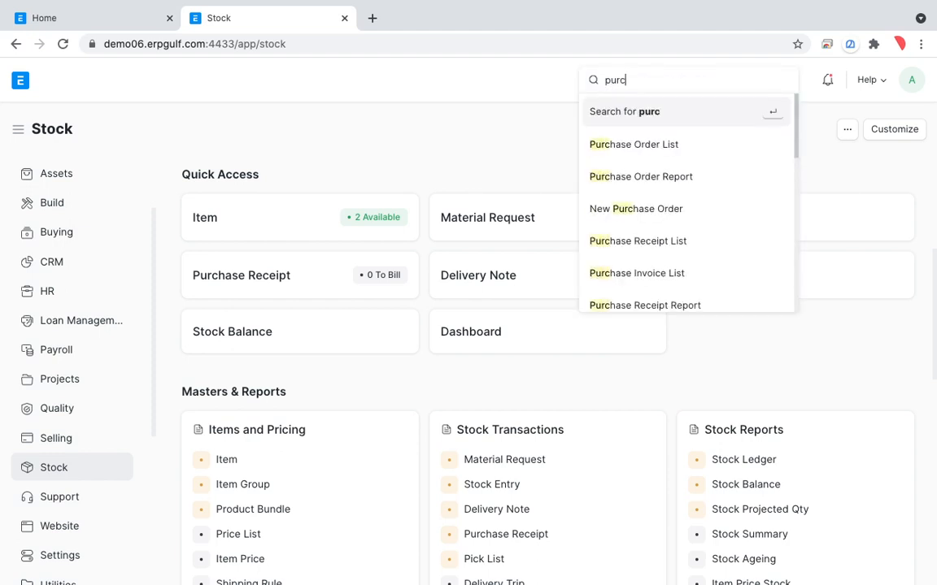
pyautogui.press('BackSpace')
pyautogui.press('BackSpace')
pyautogui.write('ase in')
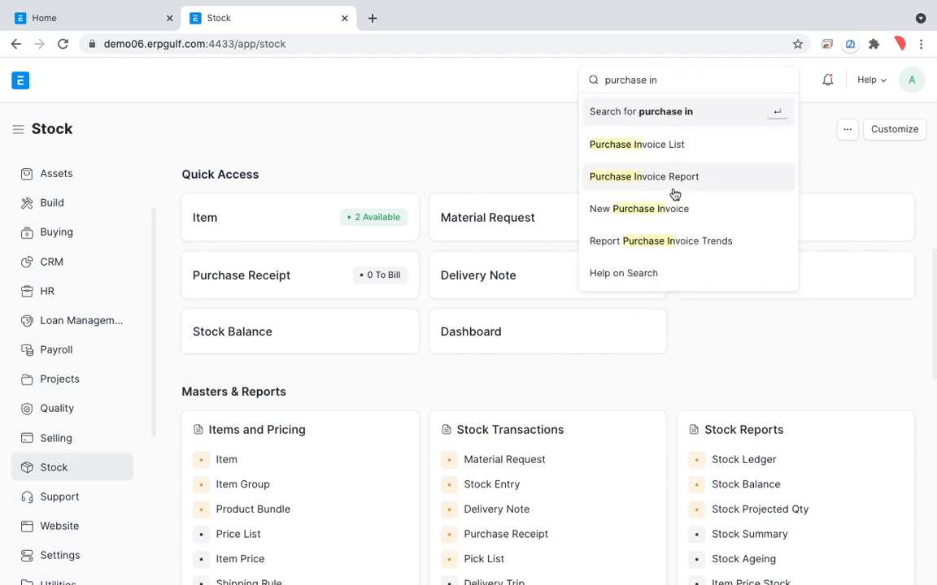
pyautogui.click(679, 147)
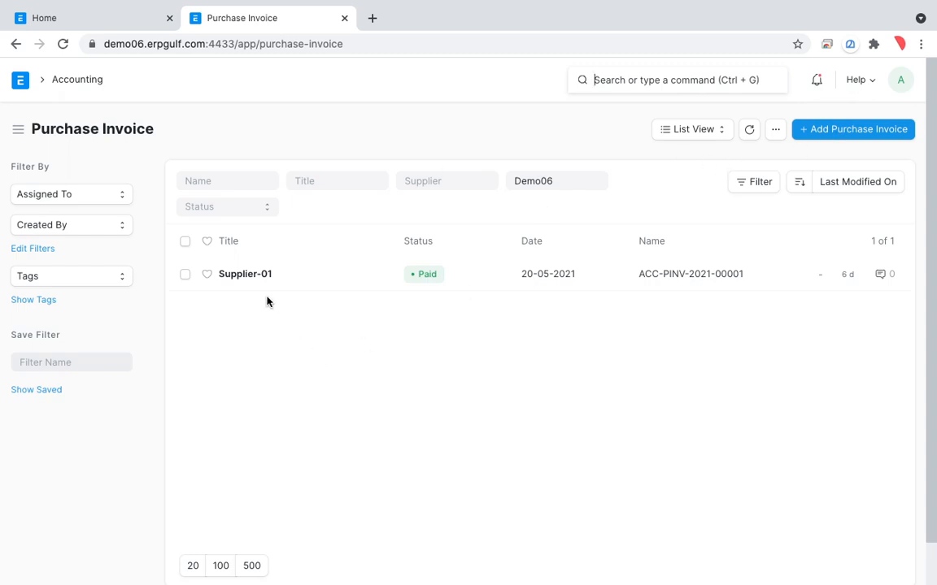
# Start a new purchase invoice and select its supplier
pyautogui.click(853, 129)
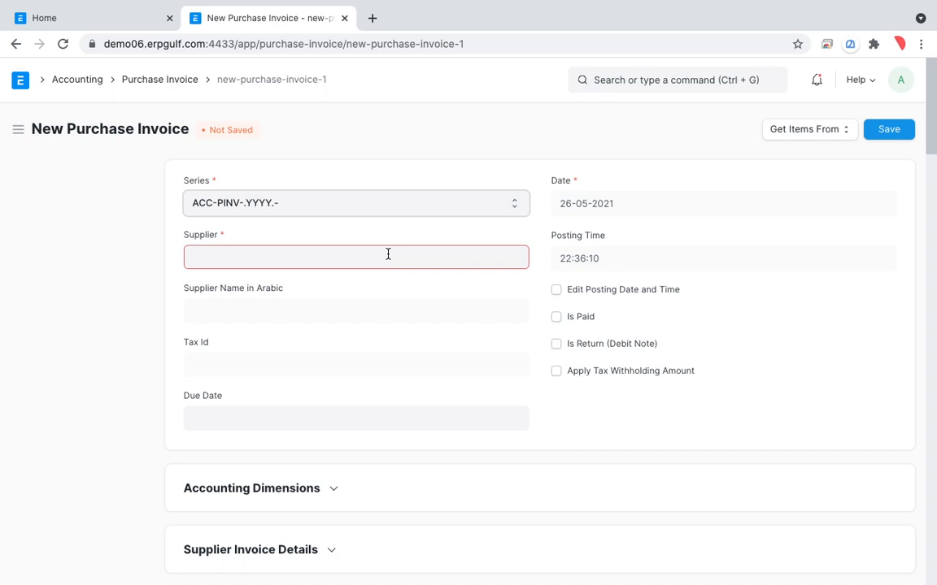
pyautogui.click(387, 254)
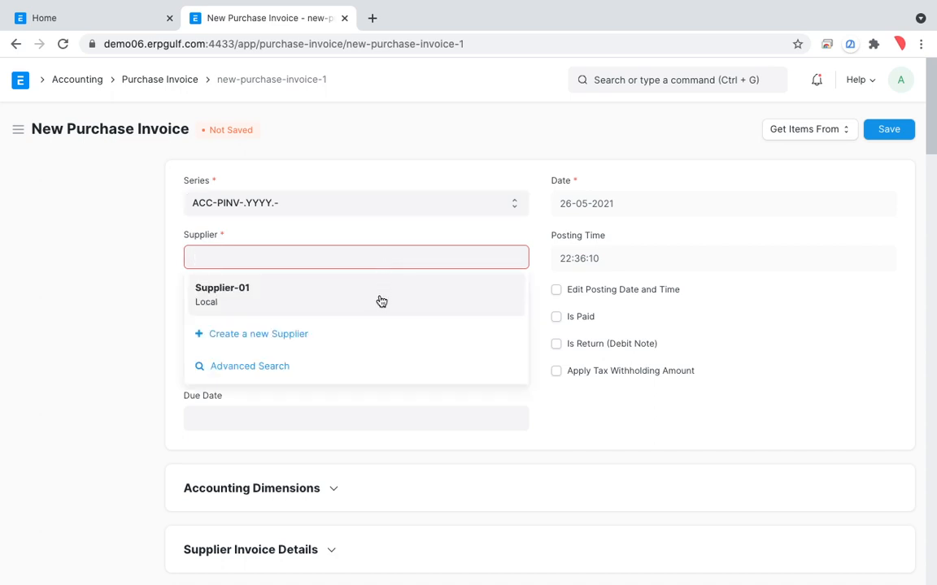
pyautogui.click(379, 299)
# Create a new item with code Pencil in the Products item group from the invoice's first item row
pyautogui.scroll(-5, 523, 378)
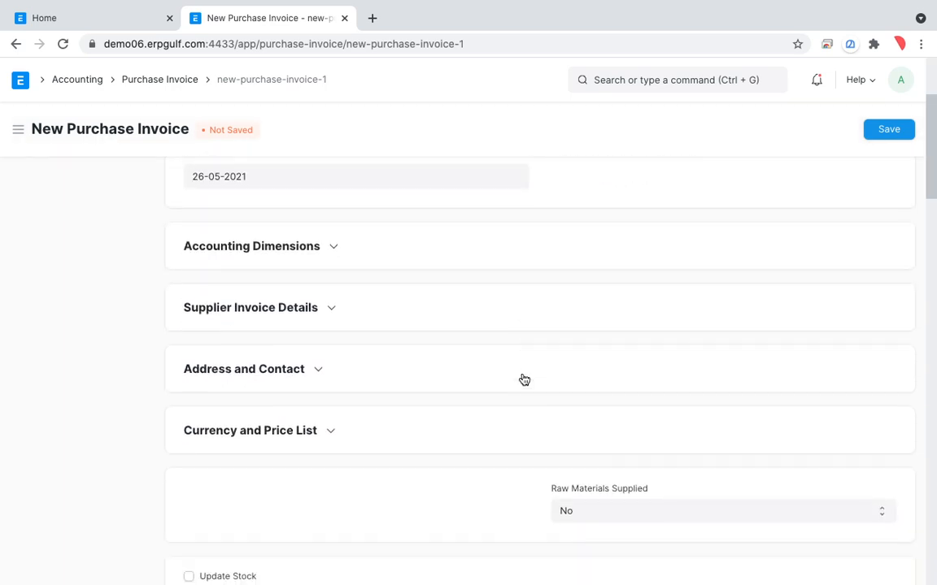
pyautogui.scroll(-3, 523, 378)
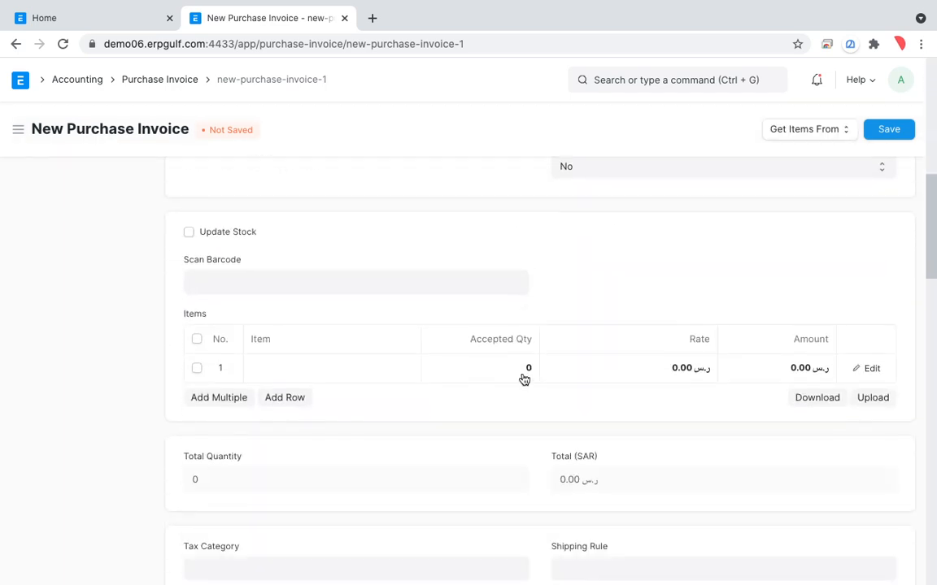
pyautogui.click(346, 370)
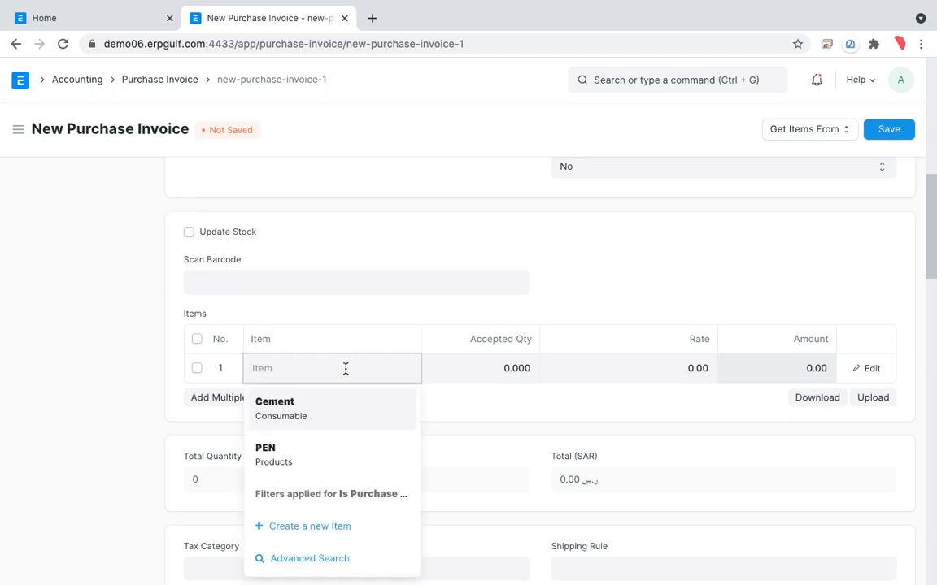
pyautogui.write('Pencil')
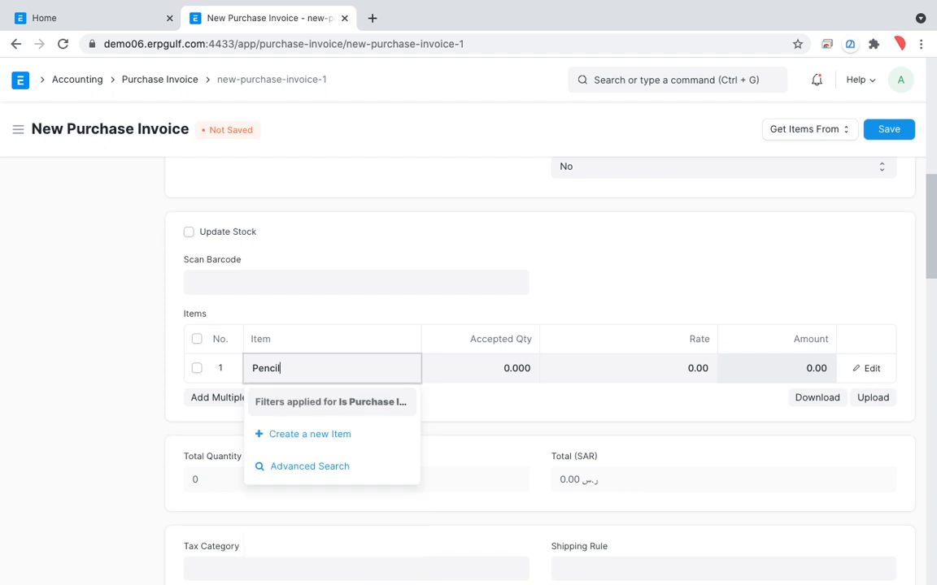
pyautogui.click(314, 443)
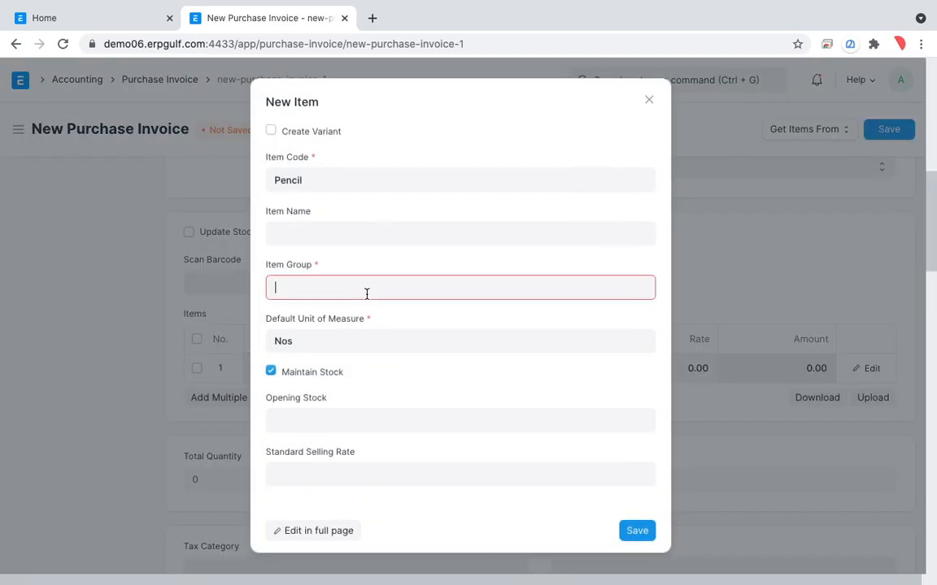
pyautogui.click(367, 288)
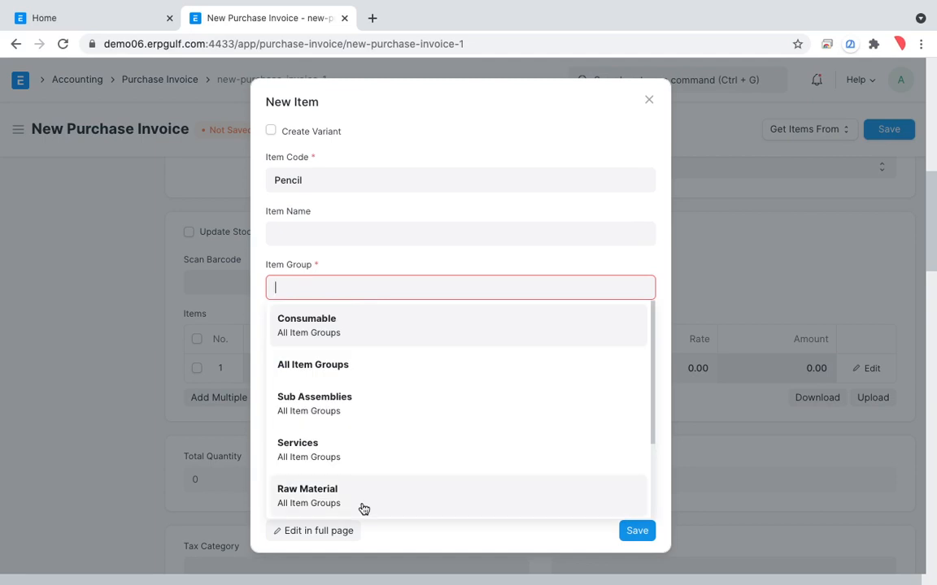
pyautogui.scroll(-3, 360, 489)
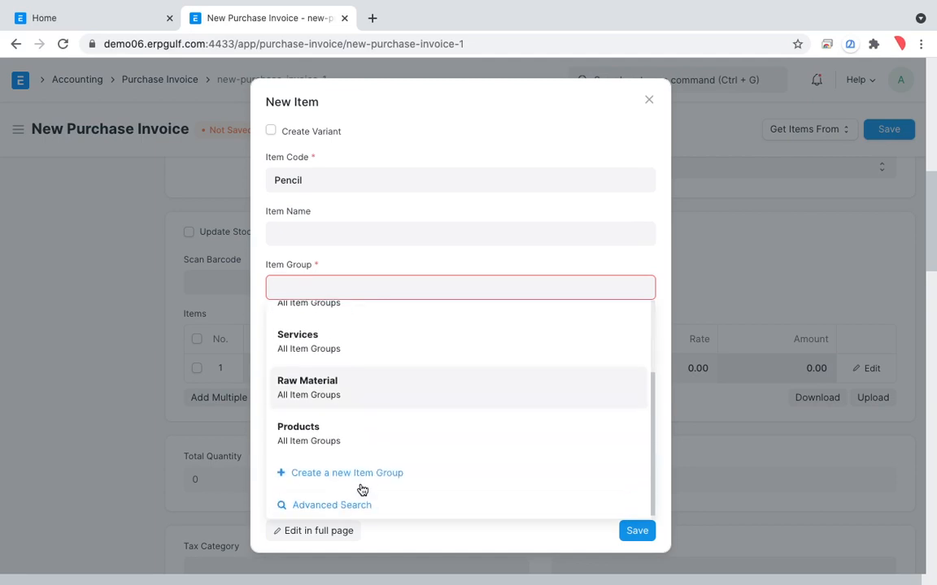
pyautogui.click(357, 439)
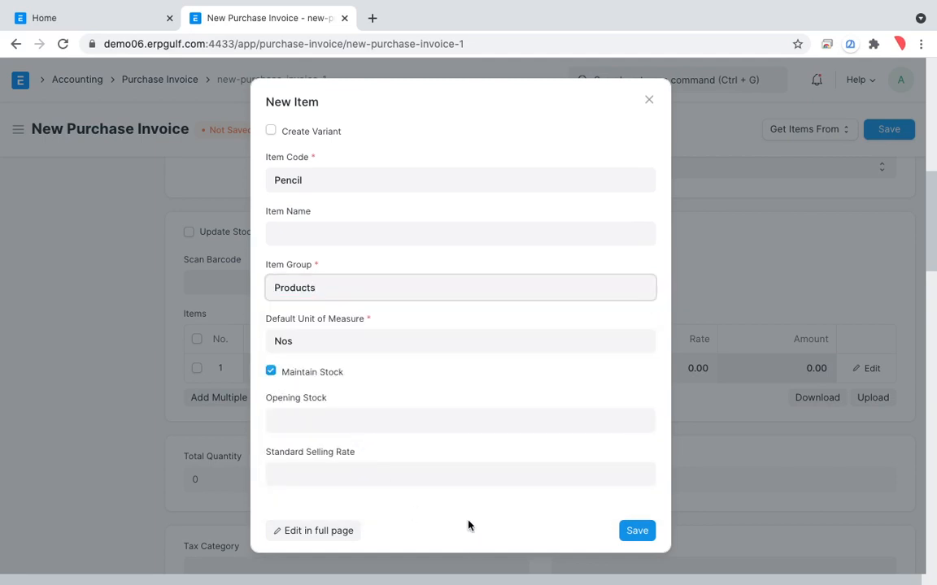
pyautogui.click(637, 532)
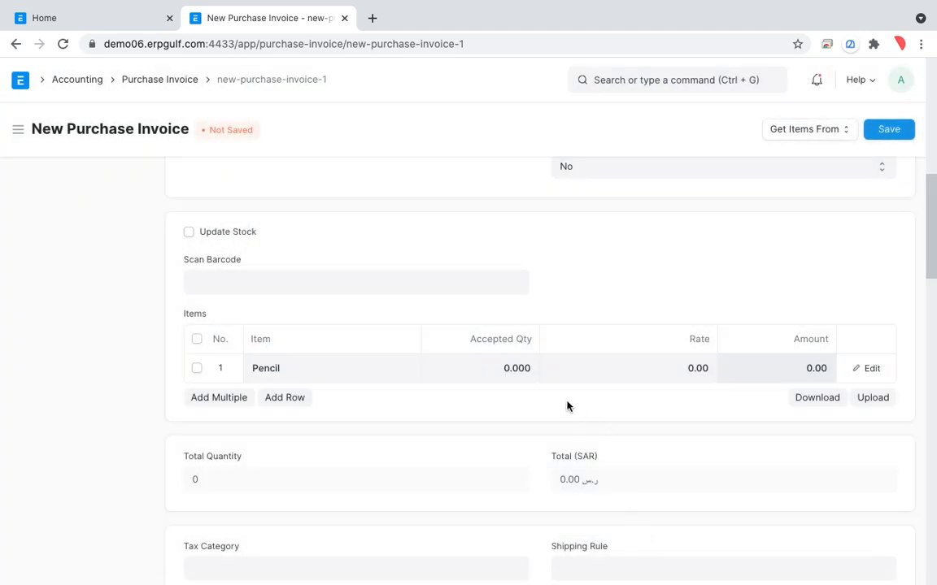
# Set the Pencil row's accepted quantity to 100 and enter a rate of 0.0010
pyautogui.click(479, 373)
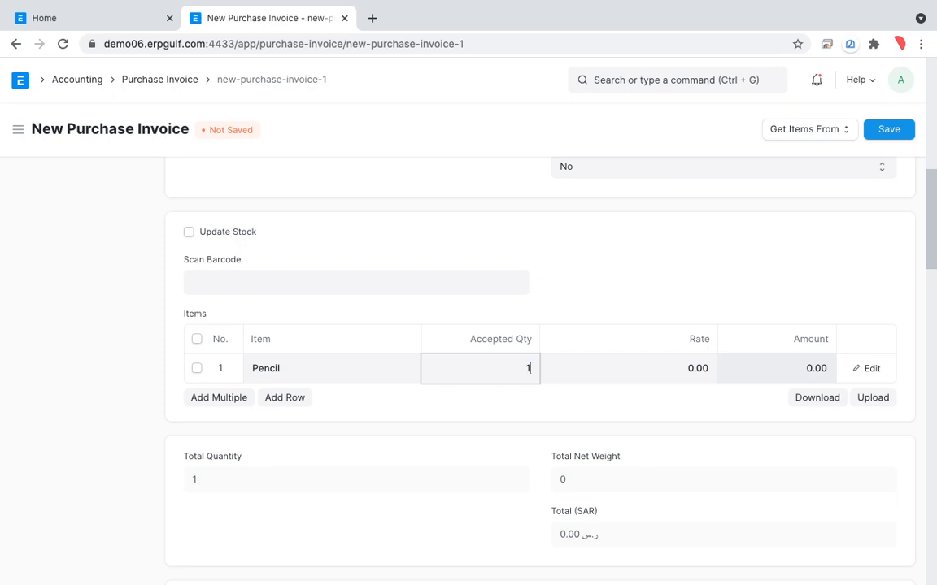
pyautogui.write('100')
pyautogui.press('Tab')
pyautogui.write('0.0010')
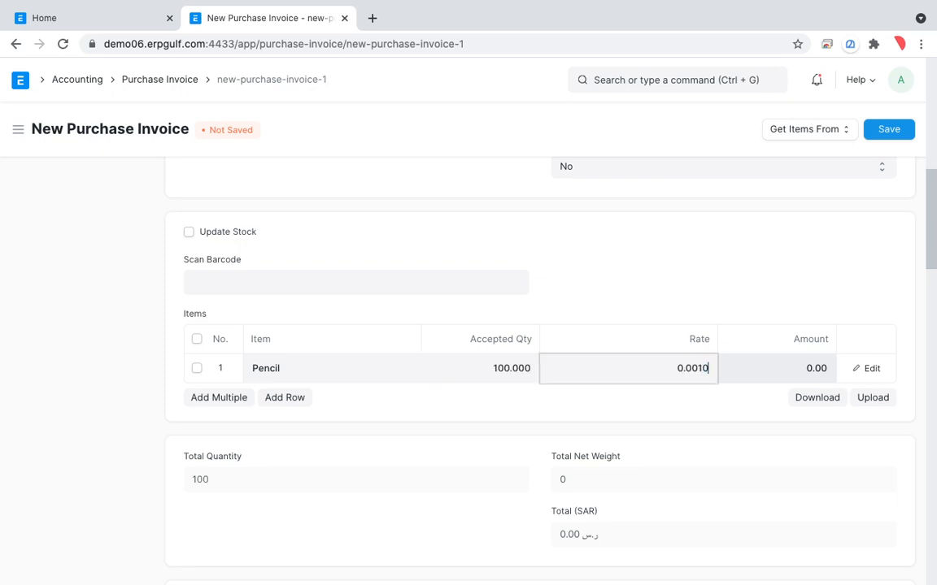
pyautogui.press('Tab')
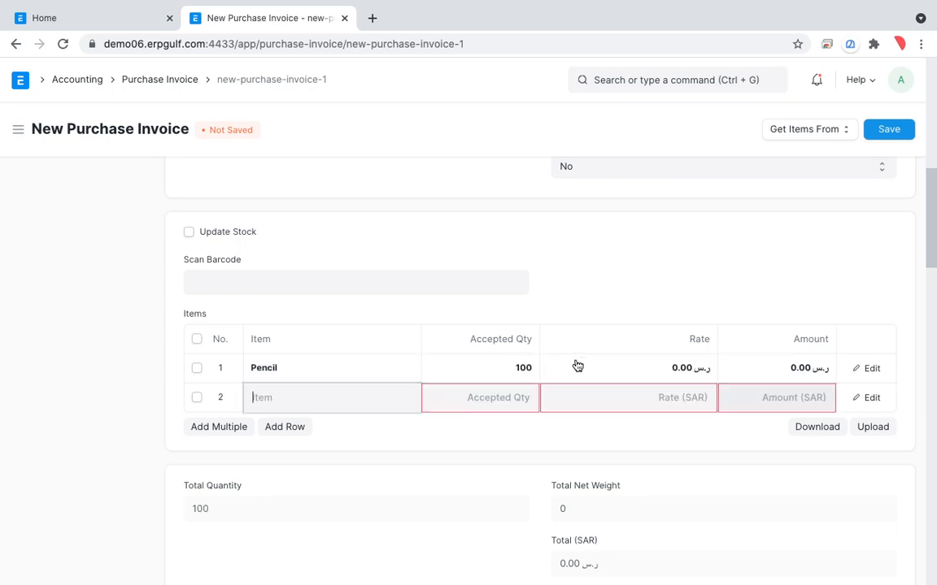
# Set the Pencil row's rate to 10.00 and select the empty second item row
pyautogui.click(653, 368)
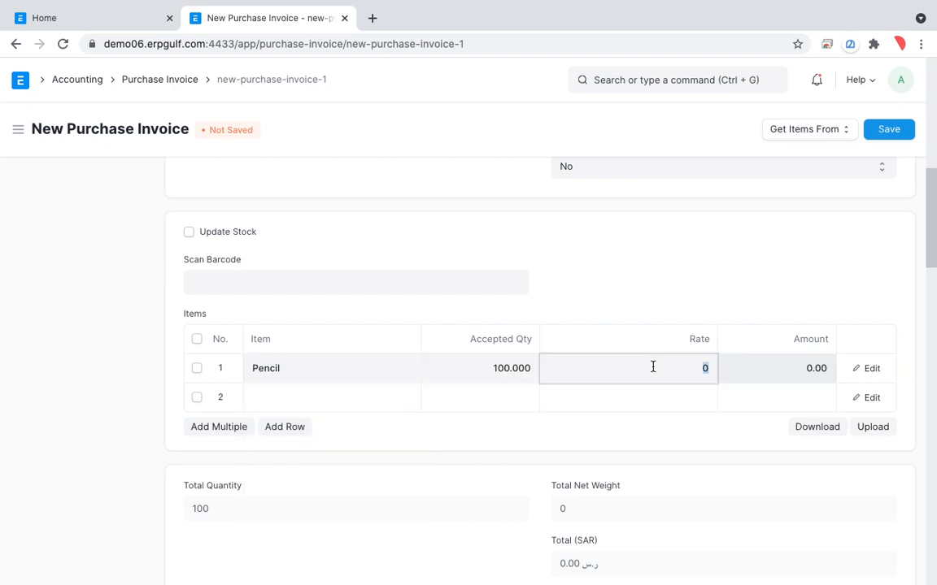
pyautogui.press('Tab')
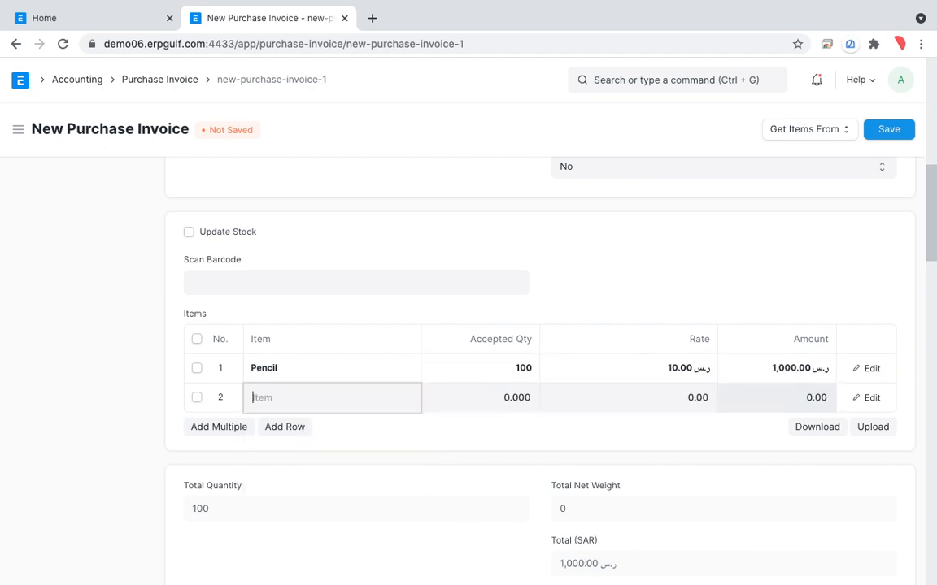
pyautogui.click(196, 396)
pyautogui.scroll(-2, 445, 464)
pyautogui.scroll(8, 446, 460)
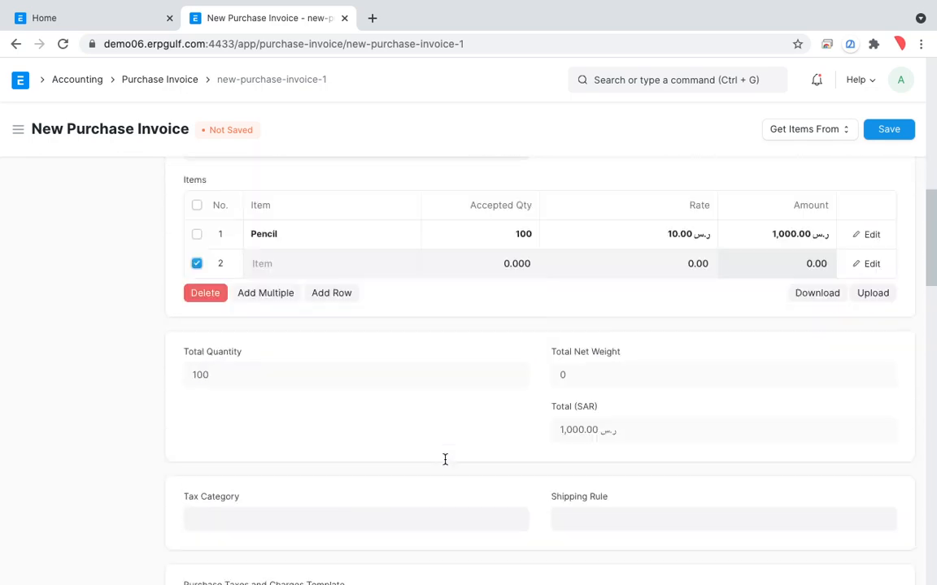
# Save the purchase invoice, then permanently submit it
pyautogui.click(908, 132)
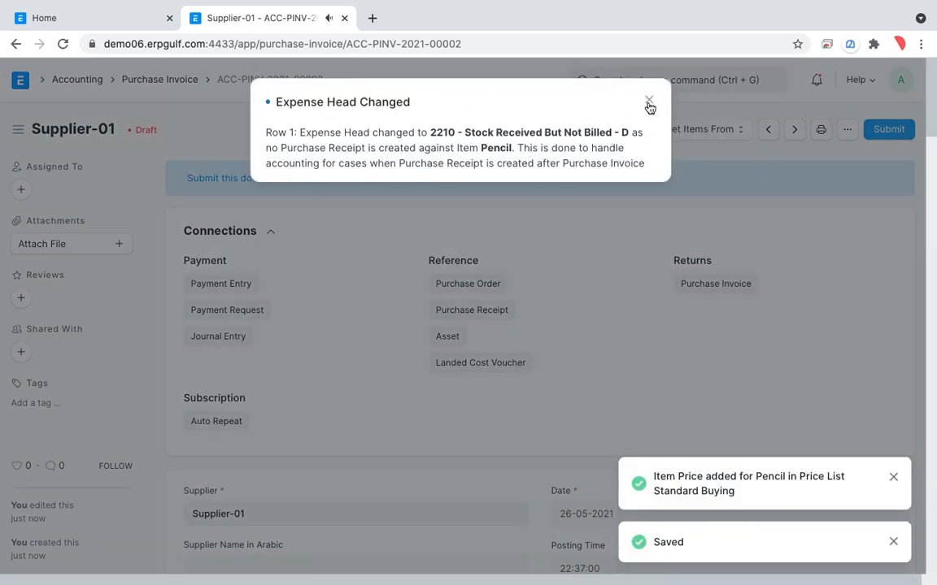
pyautogui.click(649, 101)
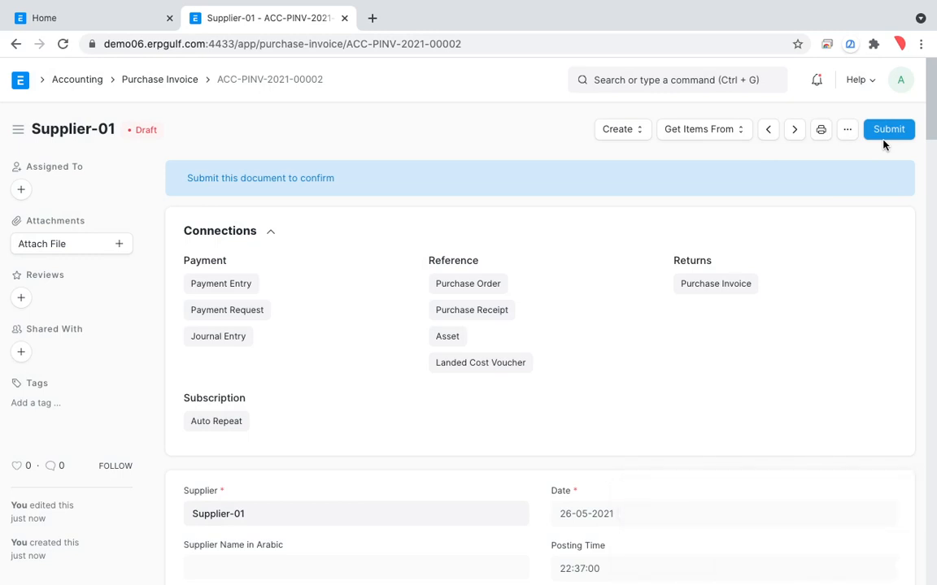
pyautogui.click(886, 132)
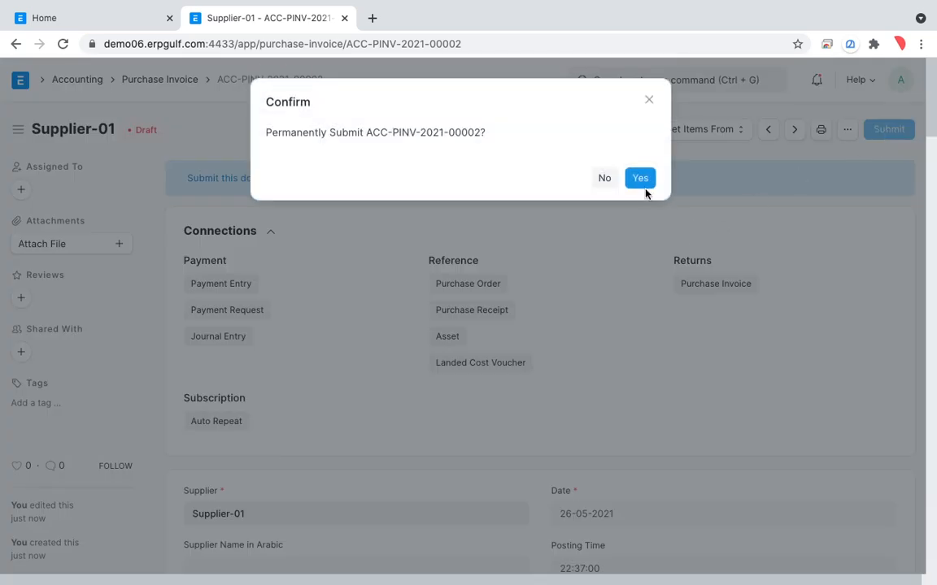
pyautogui.click(640, 179)
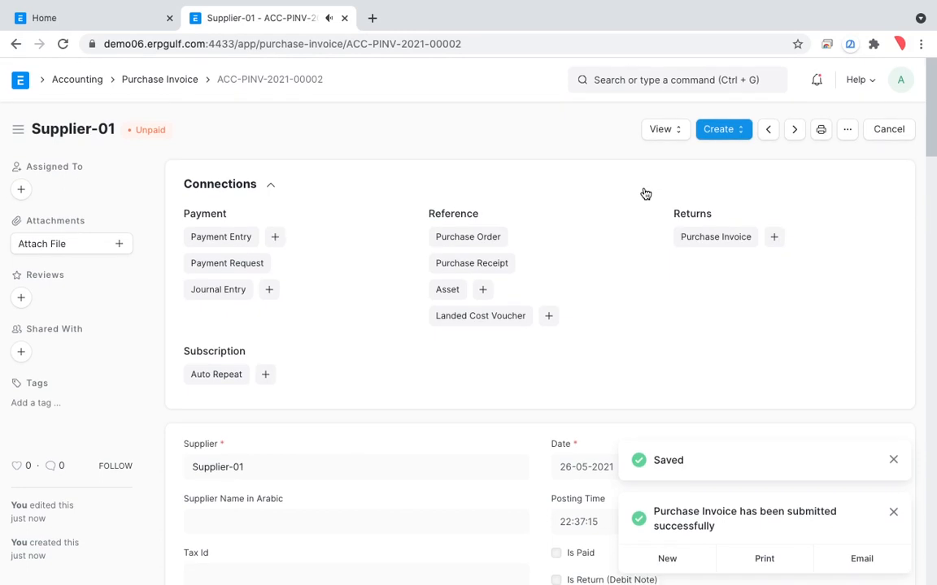
# View the submitted invoice's accounting ledger entries, then return to the invoice
pyautogui.click(675, 134)
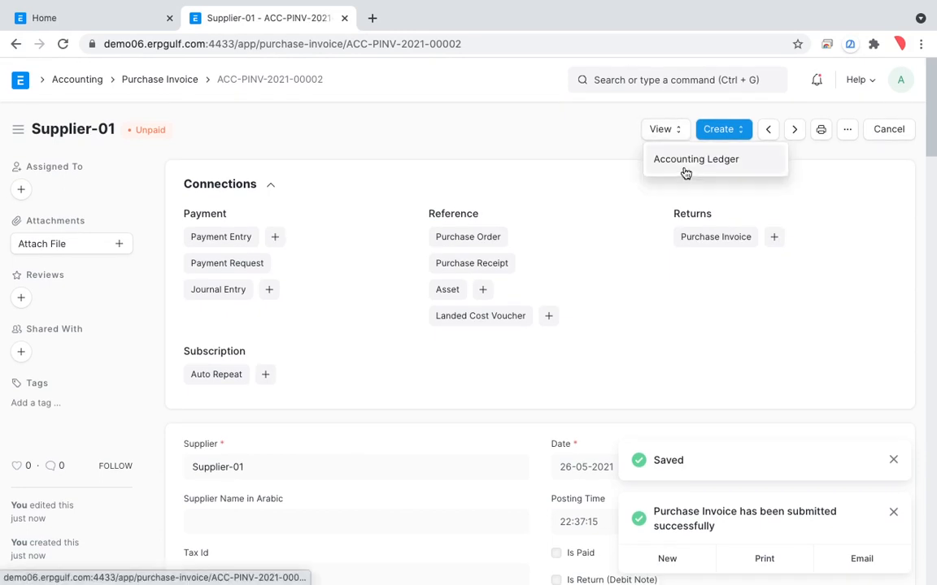
pyautogui.click(684, 171)
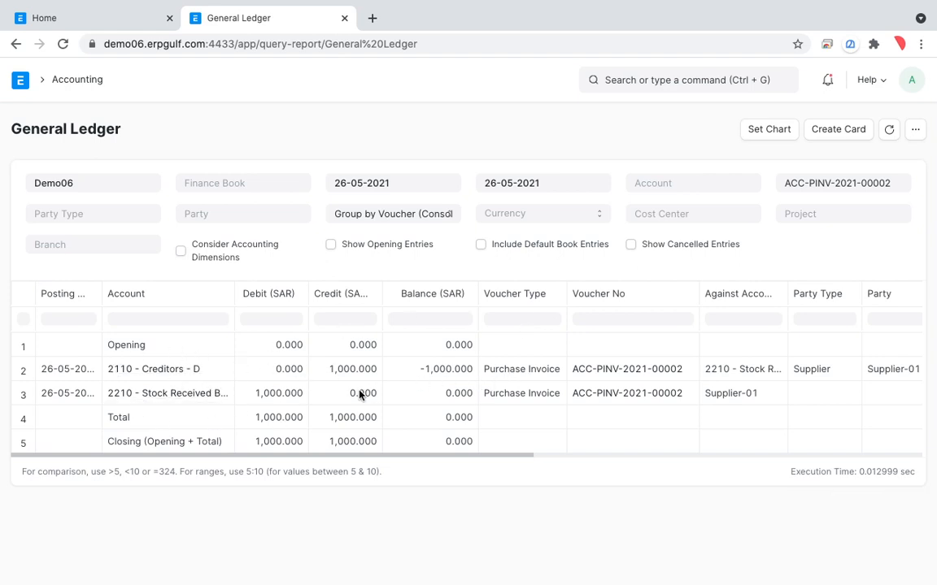
pyautogui.click(16, 44)
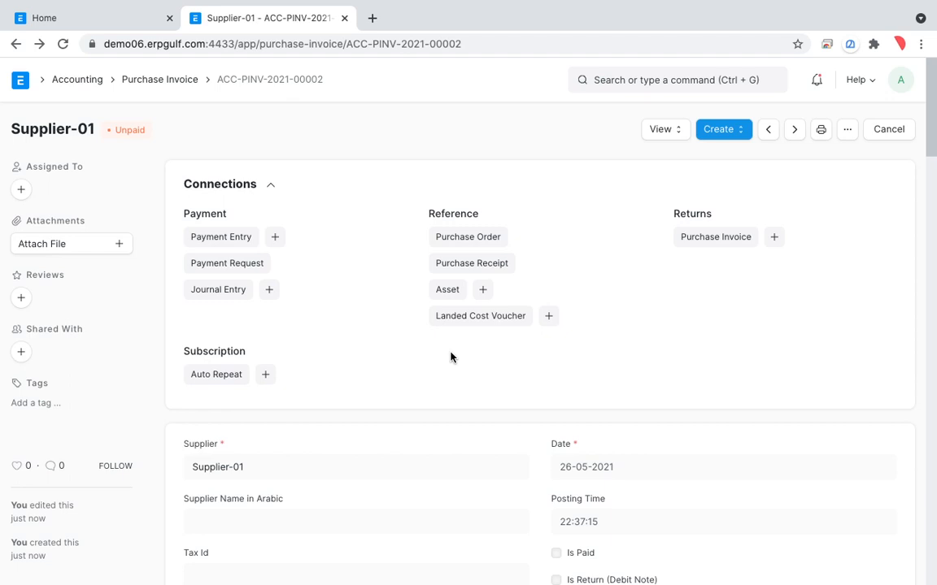
# Check which ledger views are available for the submitted purchase invoice
pyautogui.scroll(-2, 450, 357)
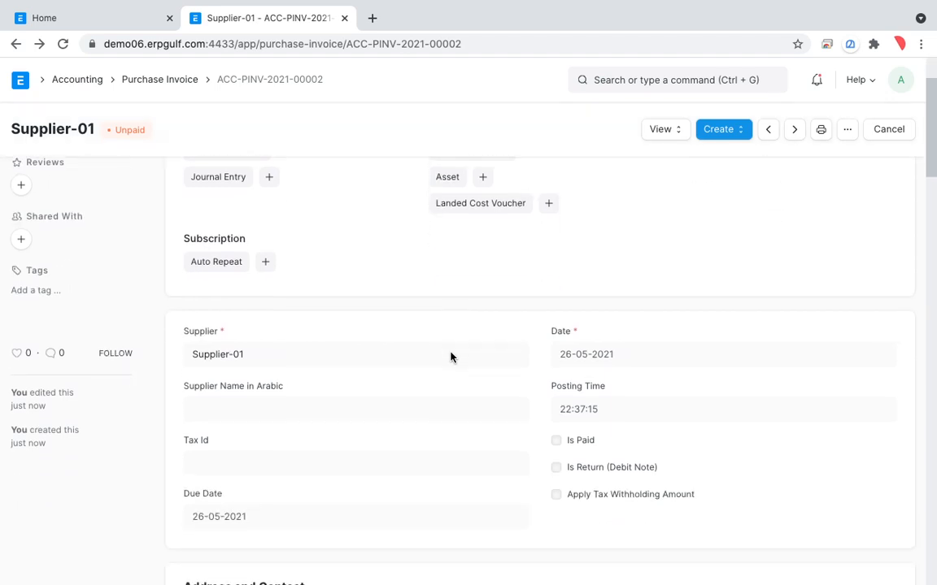
pyautogui.scroll(2, 450, 357)
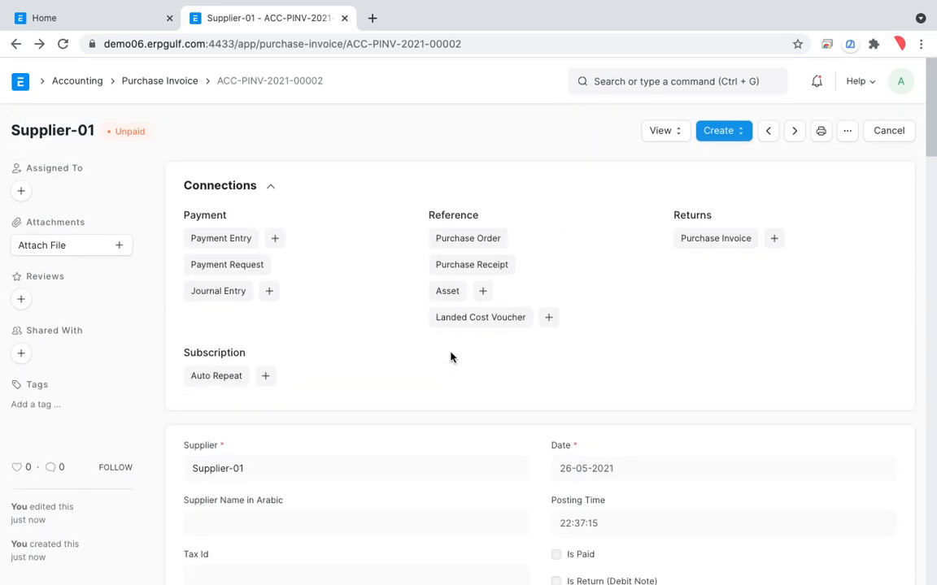
pyautogui.click(673, 134)
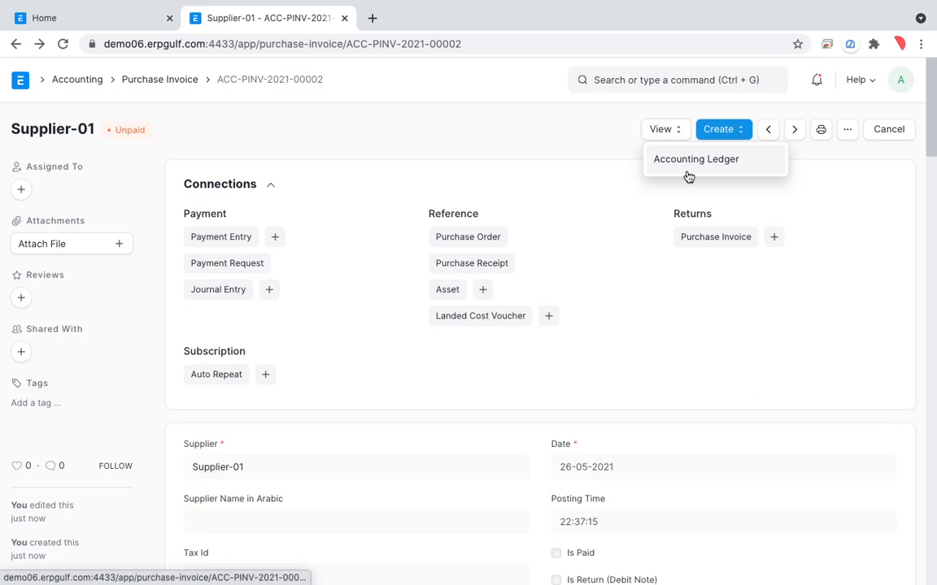
pyautogui.click(672, 243)
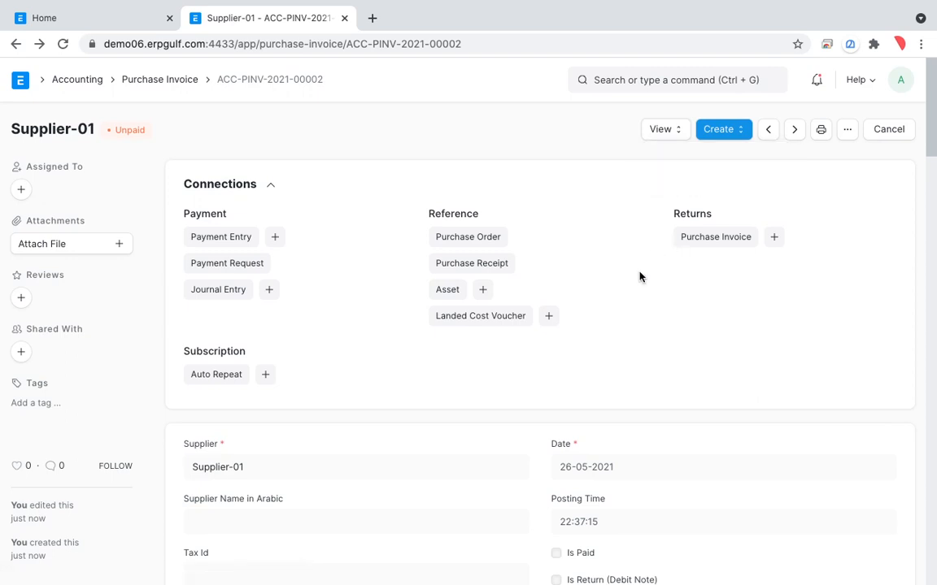
pyautogui.scroll(-4, 639, 277)
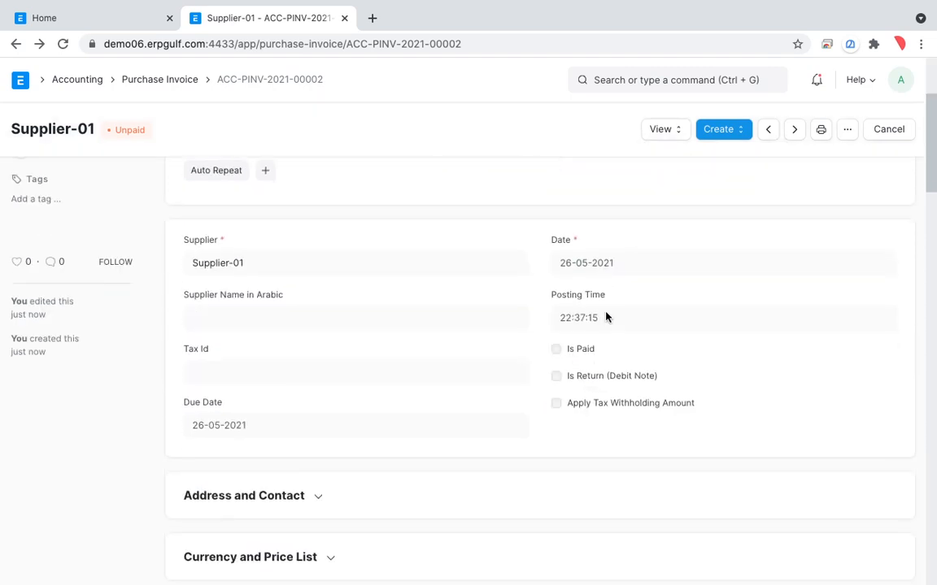
# Leave the purchase invoice and open the Stock workspace at its quick-access entries
pyautogui.click(143, 84)
pyautogui.click(83, 85)
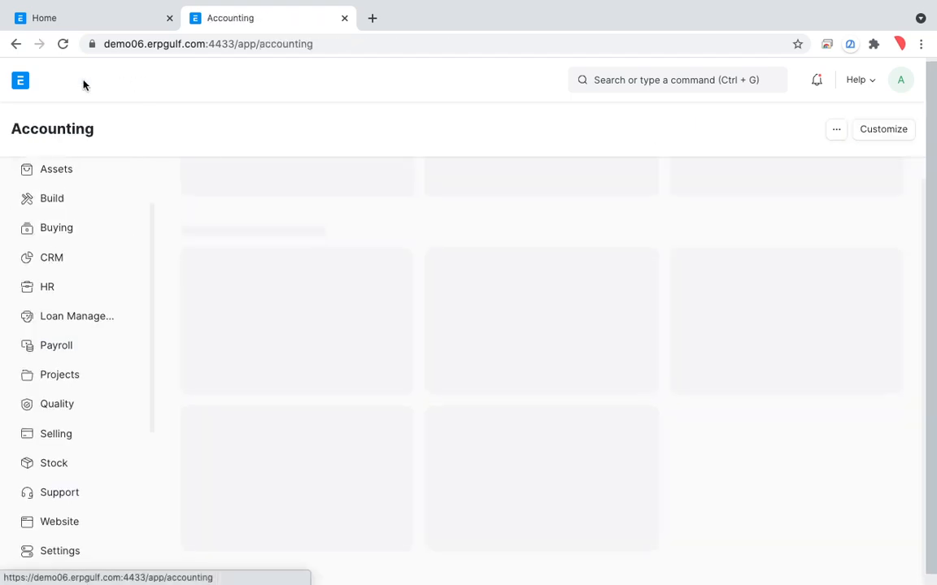
pyautogui.click(87, 470)
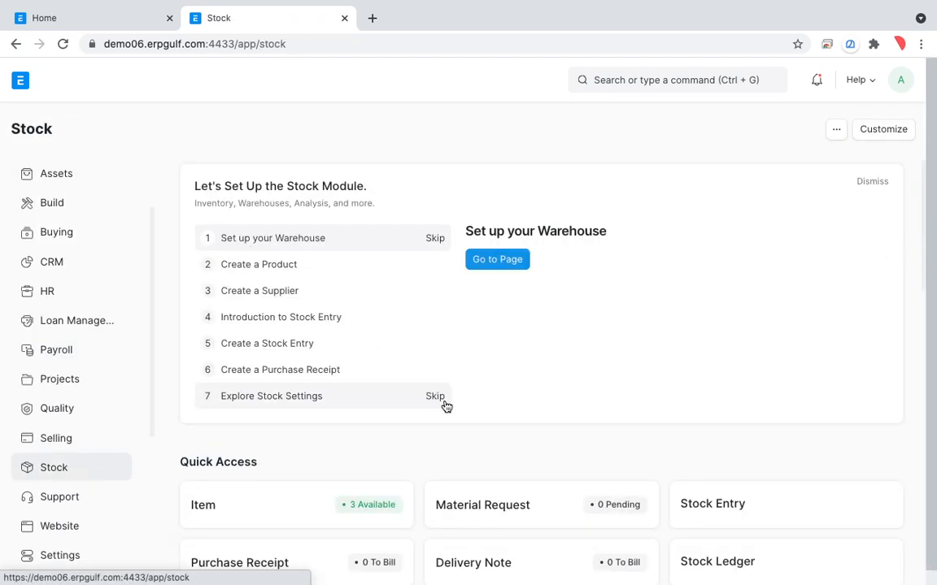
pyautogui.scroll(-2, 446, 406)
pyautogui.hotkey('alt', 'Tab')
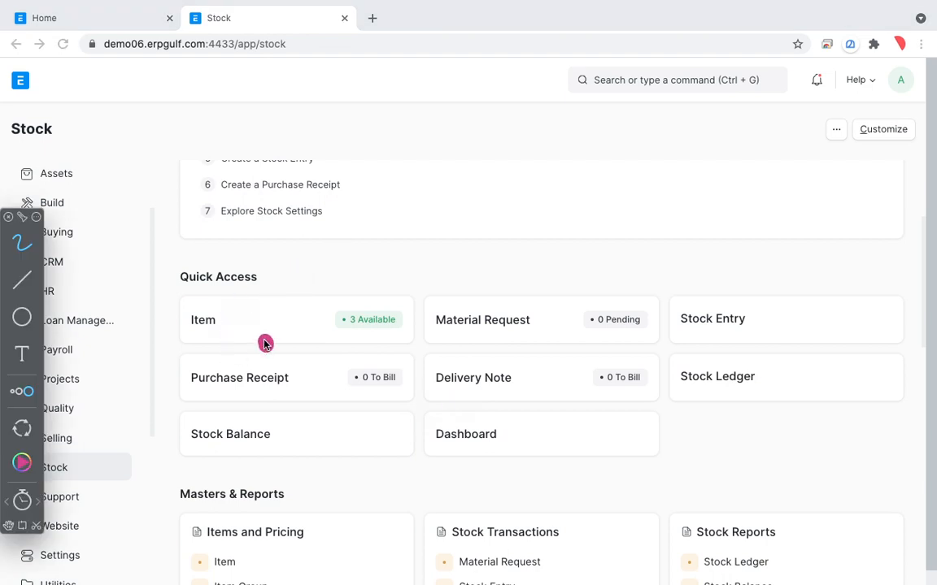
pyautogui.moveTo(266, 343)
pyautogui.mouseDown()
pyautogui.moveTo(333, 351)
pyautogui.moveTo(275, 329)
pyautogui.mouseUp()
pyautogui.moveTo(478, 350)
pyautogui.mouseDown()
pyautogui.moveTo(439, 439)
pyautogui.moveTo(511, 340)
pyautogui.mouseUp()
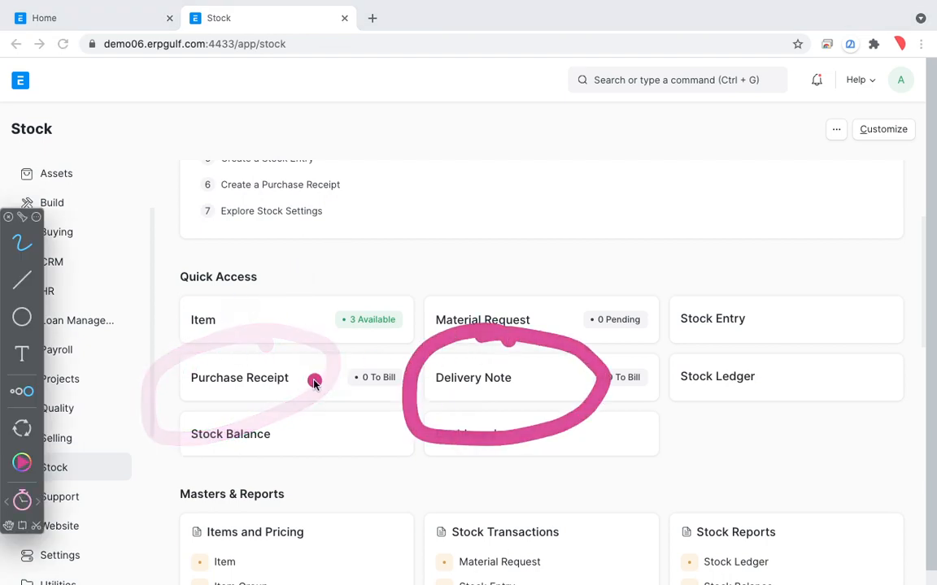
pyautogui.moveTo(317, 356)
pyautogui.mouseDown()
pyautogui.moveTo(220, 348)
pyautogui.moveTo(264, 323)
pyautogui.mouseUp()
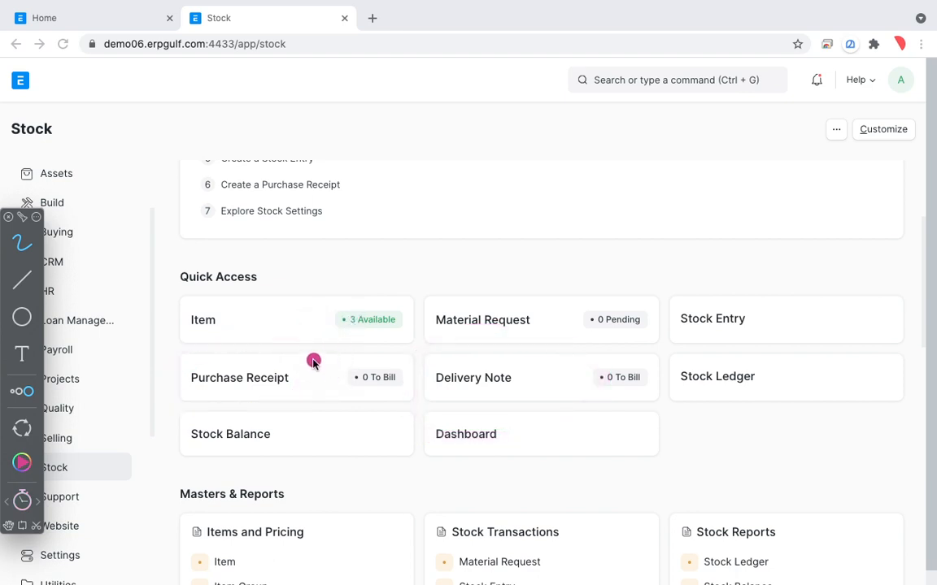
pyautogui.moveTo(313, 362)
pyautogui.mouseDown()
pyautogui.moveTo(172, 349)
pyautogui.moveTo(315, 334)
pyautogui.mouseUp()
pyautogui.moveTo(556, 341)
pyautogui.mouseDown()
pyautogui.moveTo(397, 352)
pyautogui.moveTo(593, 335)
pyautogui.moveTo(569, 319)
pyautogui.mouseUp()
pyautogui.moveTo(330, 367)
pyautogui.mouseDown()
pyautogui.moveTo(286, 333)
pyautogui.moveTo(147, 352)
pyautogui.moveTo(294, 392)
pyautogui.mouseUp()
pyautogui.moveTo(330, 347)
pyautogui.mouseDown()
pyautogui.moveTo(167, 330)
pyautogui.moveTo(347, 363)
pyautogui.moveTo(271, 303)
pyautogui.mouseUp()
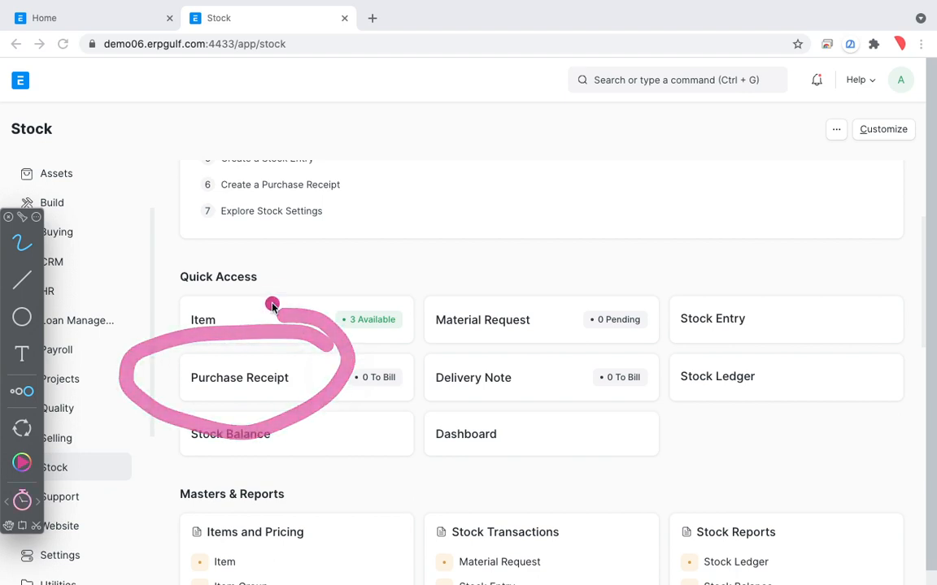
pyautogui.press('Escape')
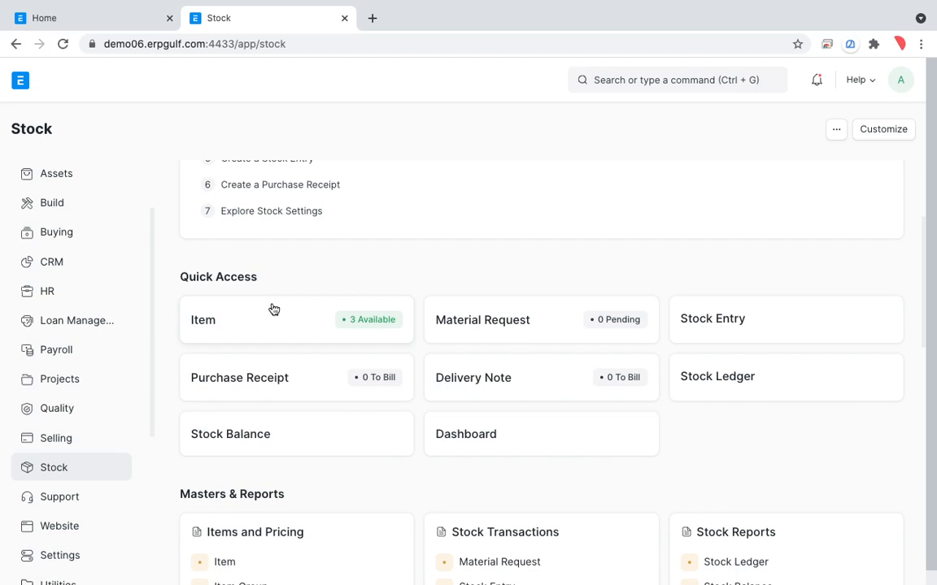
# Create a new purchase receipt from the Stock workspace and select Supplier-01 as its supplier
pyautogui.click(274, 383)
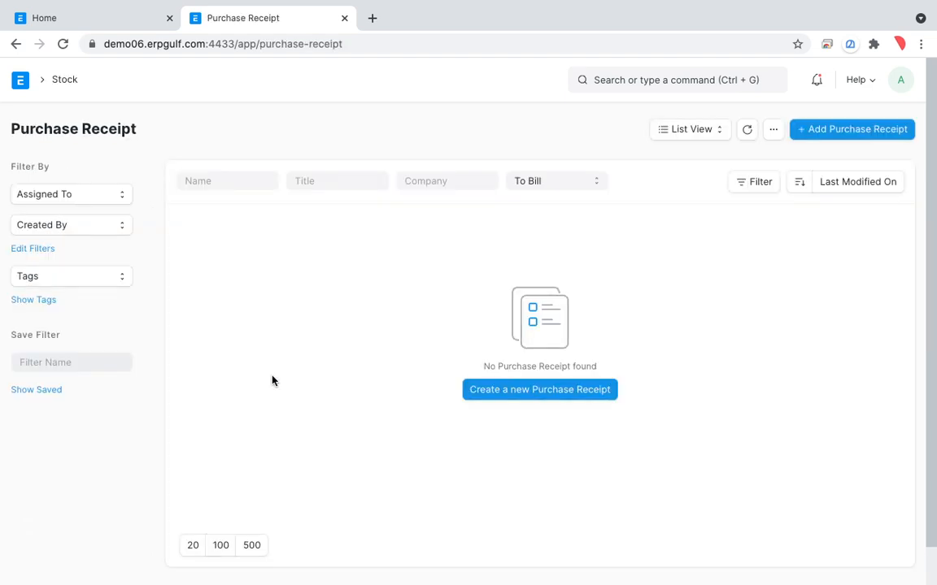
pyautogui.click(527, 395)
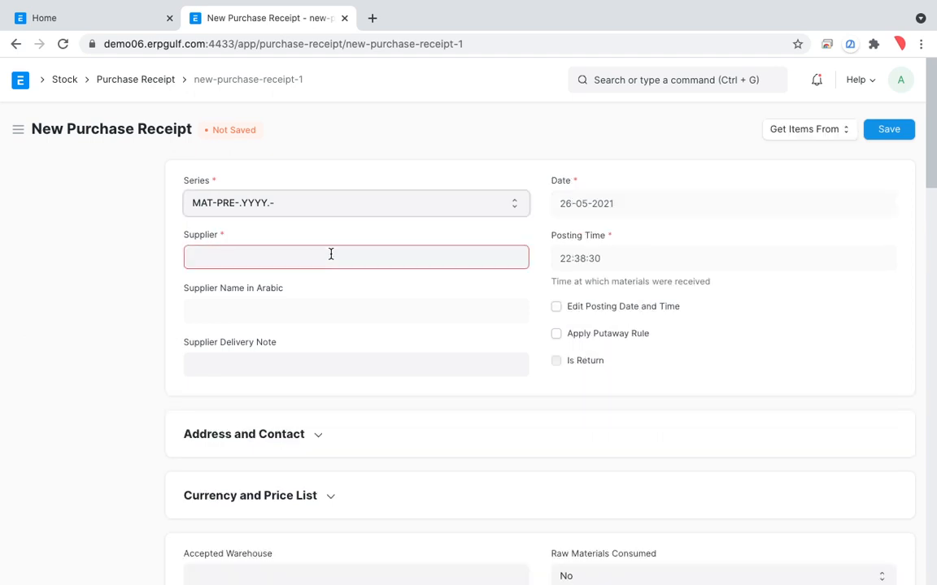
pyautogui.click(331, 255)
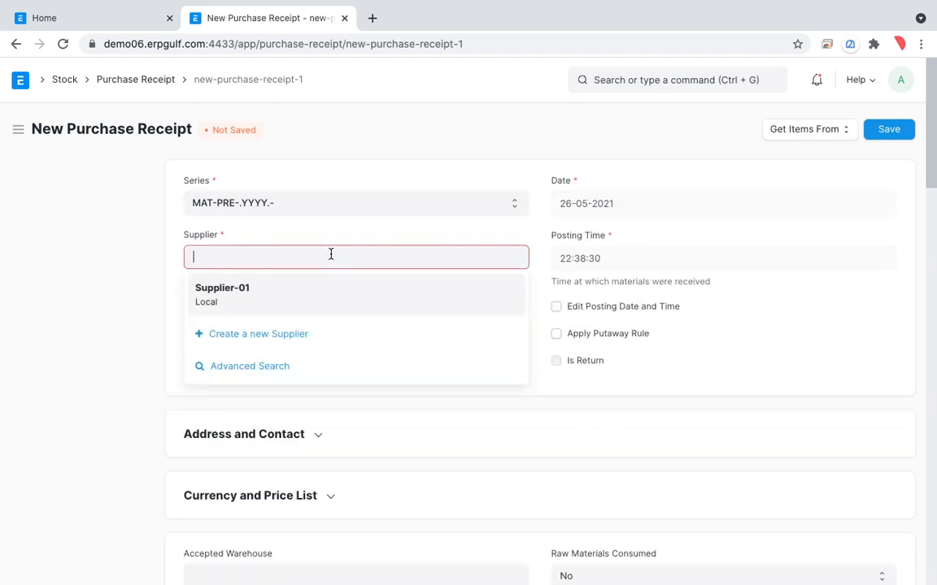
pyautogui.click(326, 296)
# Add the Pencil item to the purchase receipt's first row with an accepted quantity of 10
pyautogui.scroll(-4, 535, 390)
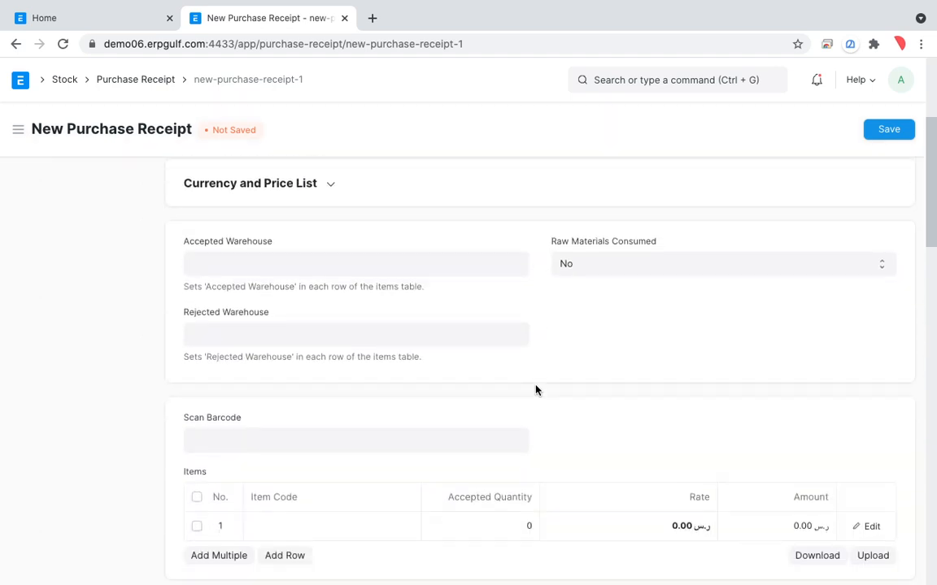
pyautogui.scroll(2, 535, 390)
pyautogui.scroll(-3, 535, 391)
pyautogui.scroll(-2, 535, 390)
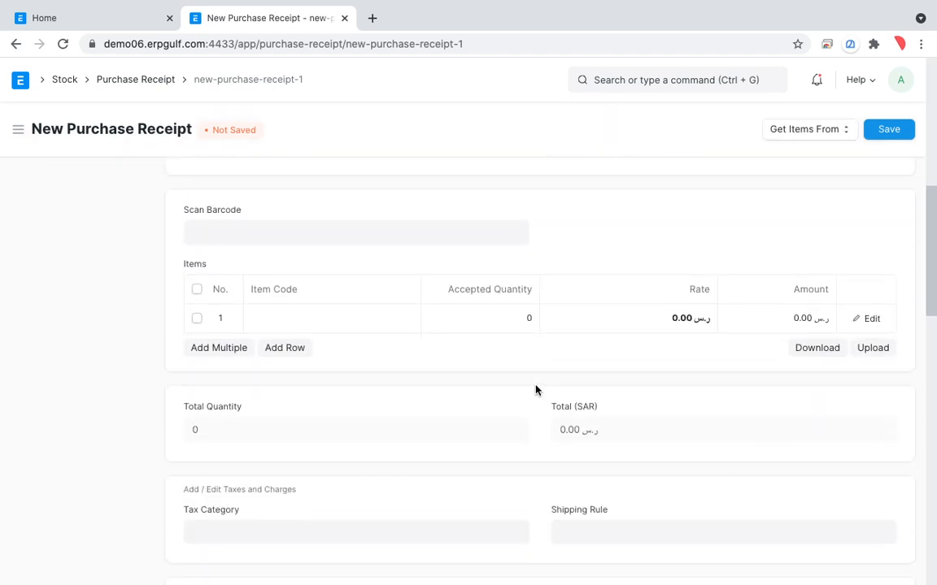
pyautogui.click(393, 322)
pyautogui.write('pe')
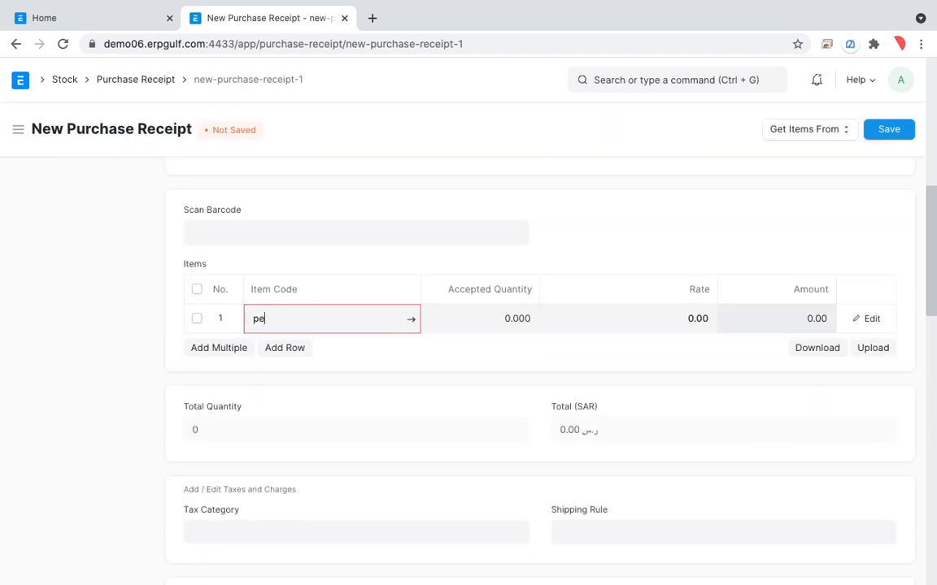
pyautogui.write('ncil')
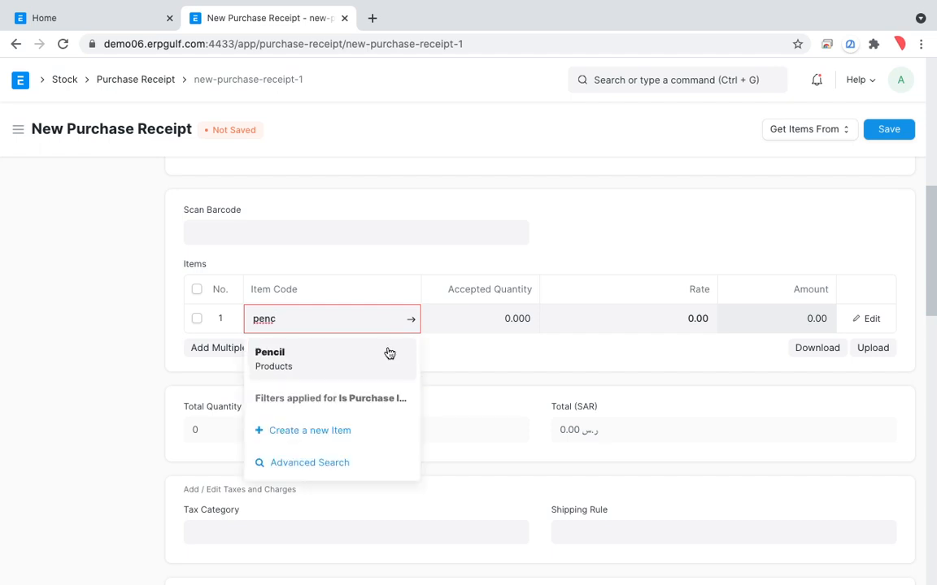
pyautogui.click(387, 352)
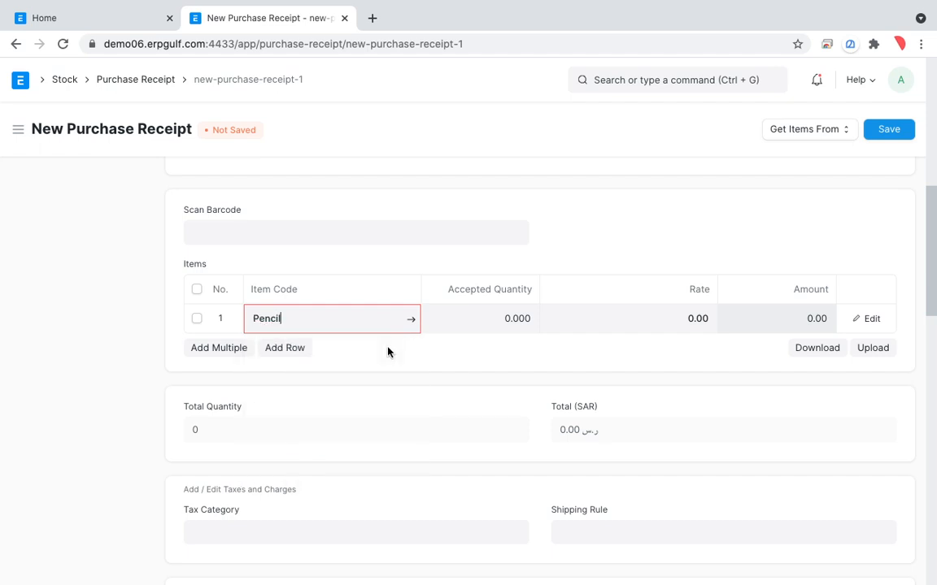
pyautogui.click(498, 323)
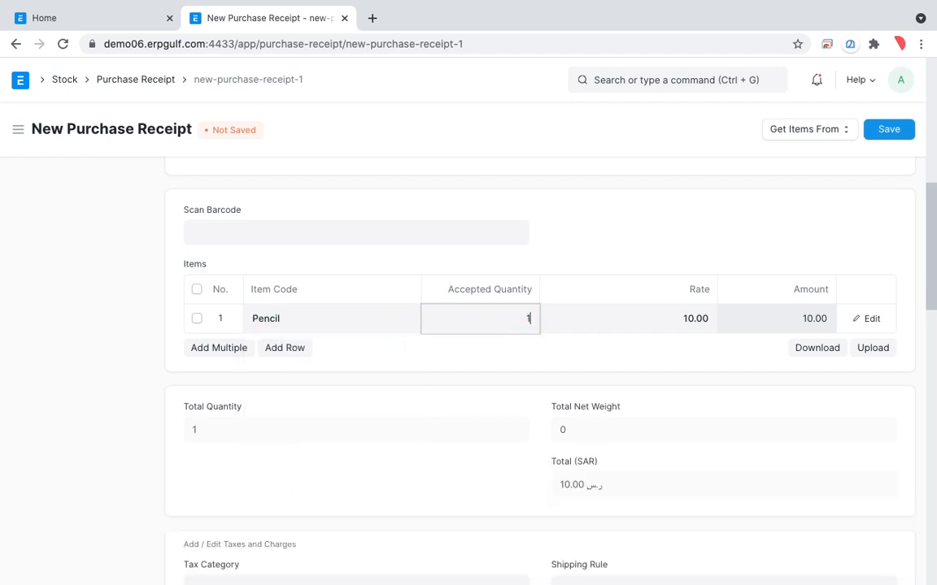
pyautogui.write('0')
pyautogui.press('Tab')
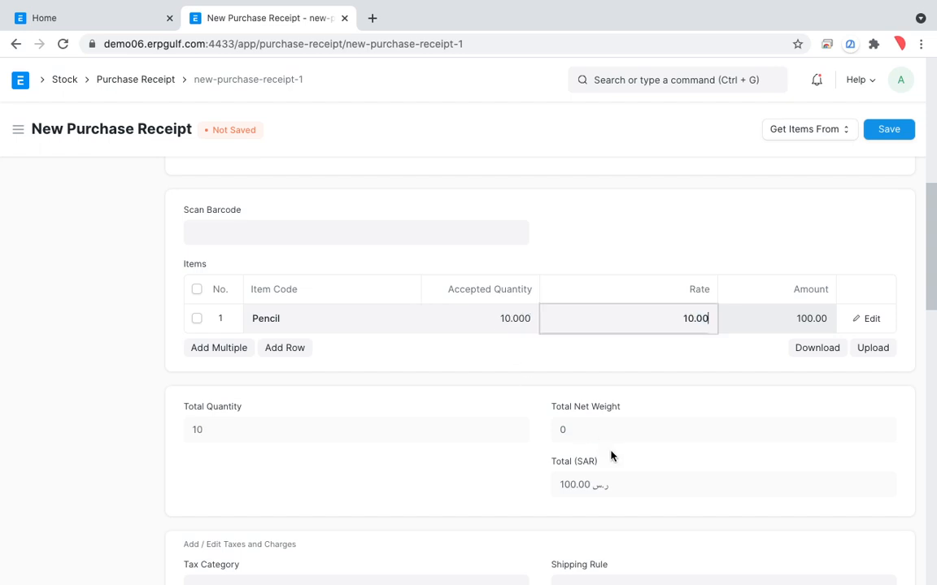
# Examine the Pencil row's full details in the purchase receipt, from quantities and rates down to its accepted warehouse
pyautogui.scroll(-2, 611, 456)
pyautogui.scroll(2, 611, 457)
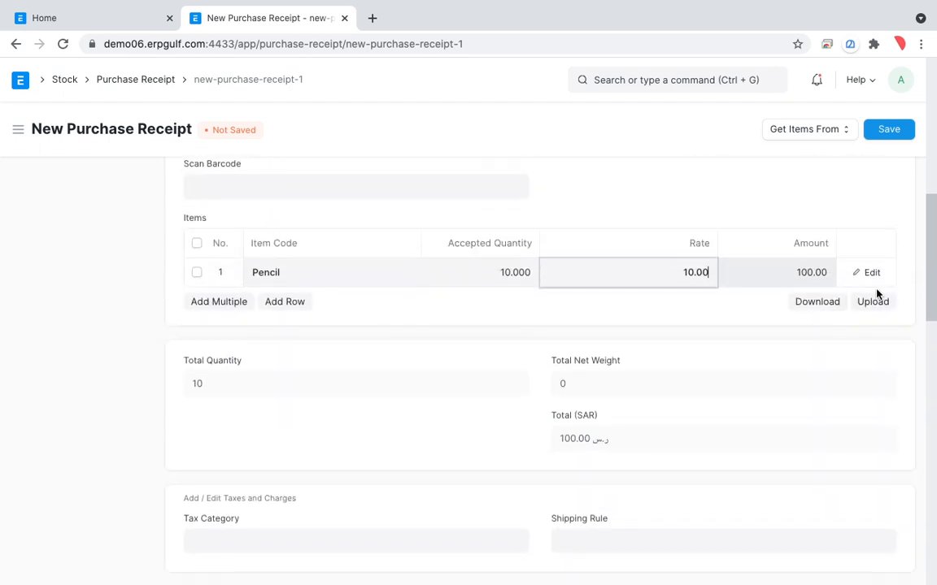
pyautogui.click(871, 276)
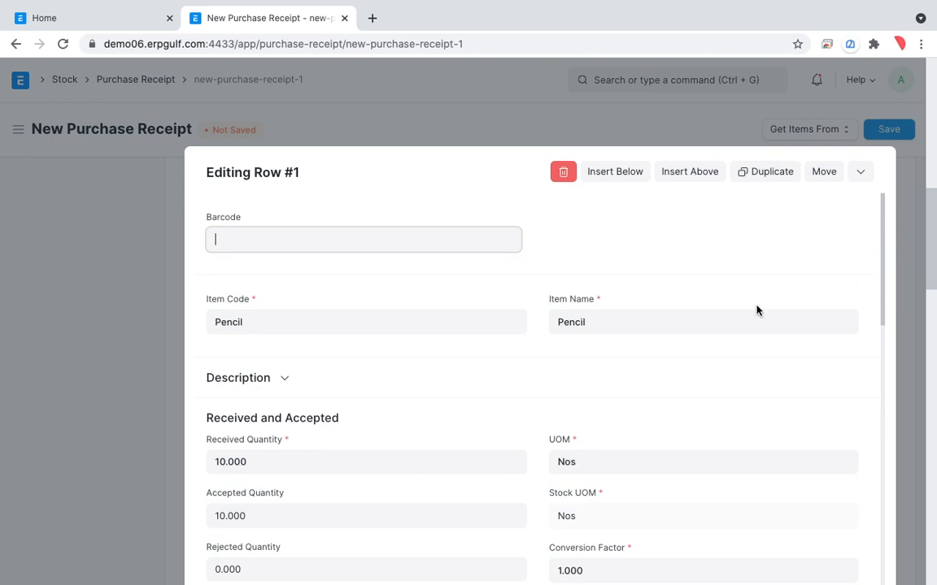
pyautogui.scroll(-1, 756, 311)
pyautogui.scroll(-4, 756, 310)
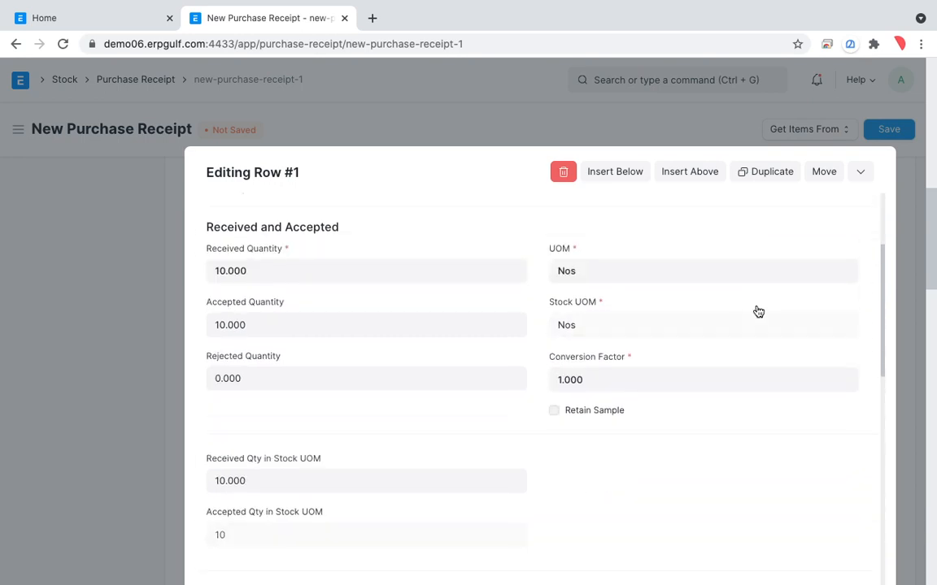
pyautogui.scroll(-3, 756, 311)
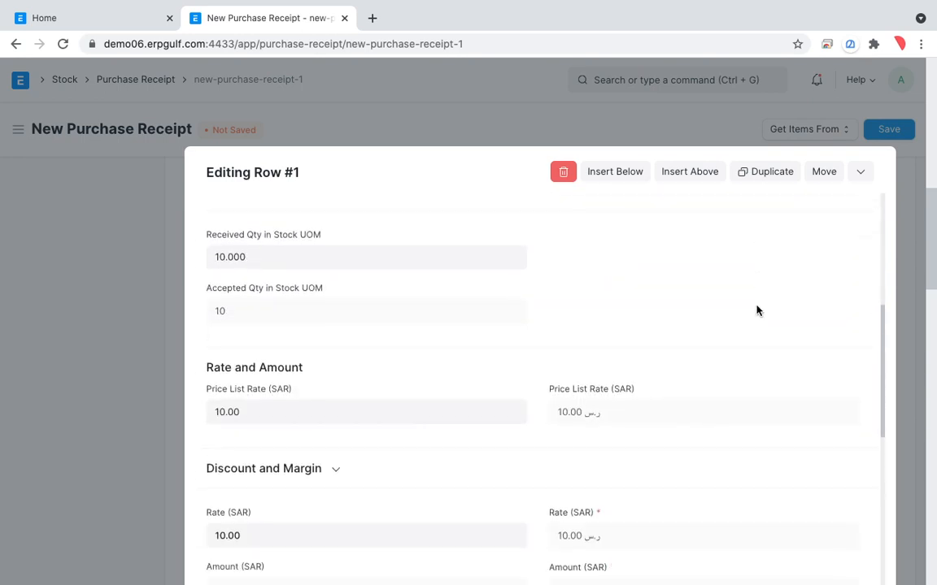
pyautogui.scroll(-1, 756, 310)
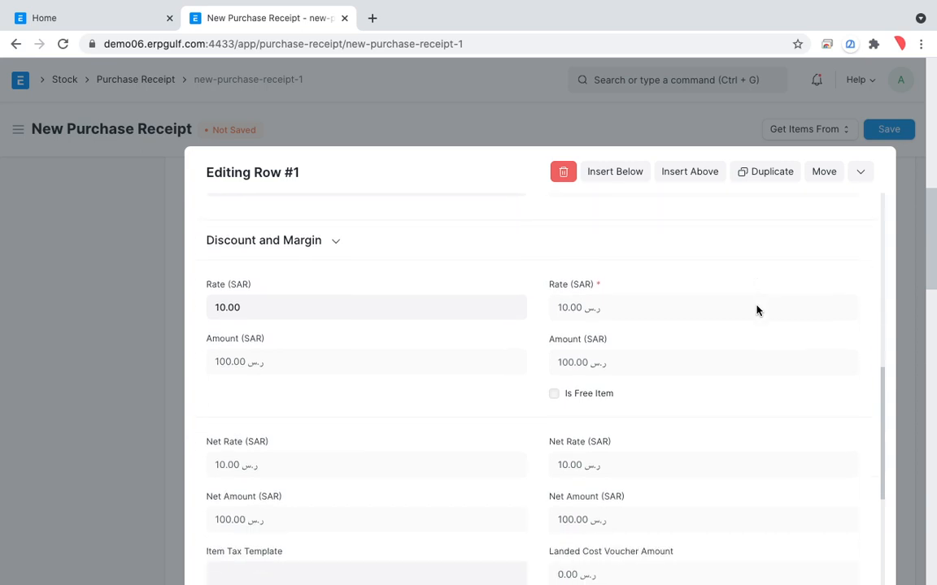
pyautogui.scroll(-1, 756, 311)
pyautogui.scroll(-2, 756, 311)
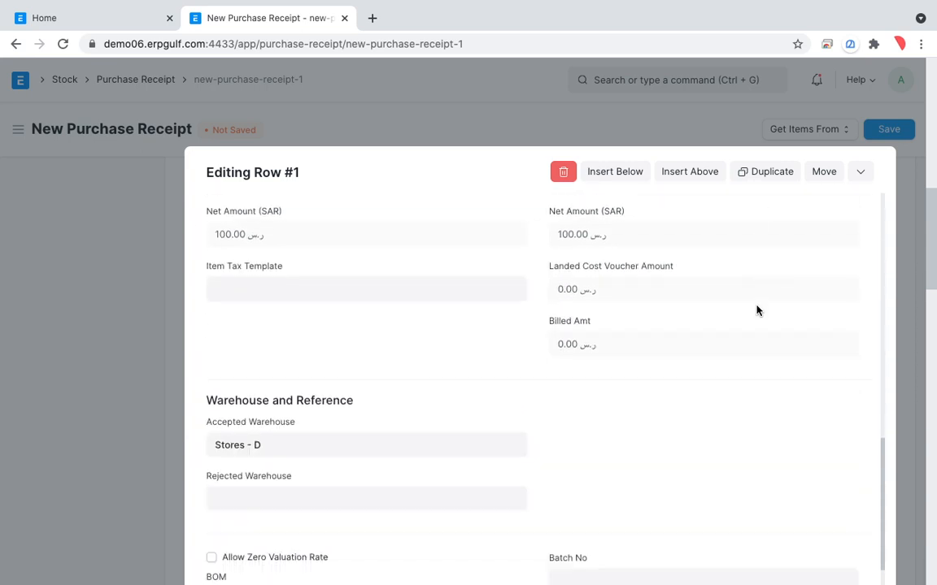
pyautogui.click(338, 427)
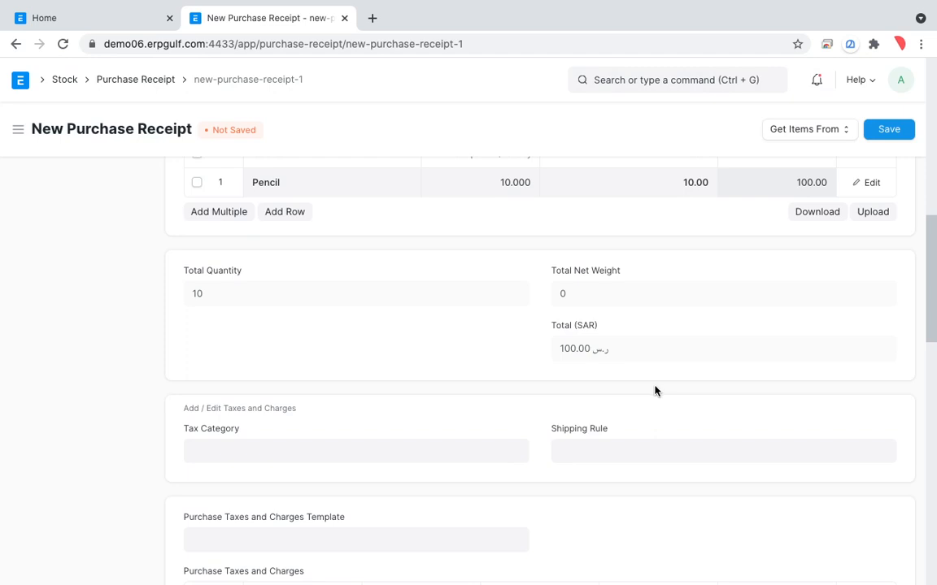
# Switch to the other browser page, find the Warehouse Tree and expand the All Warehouses - D group
pyautogui.click(79, 25)
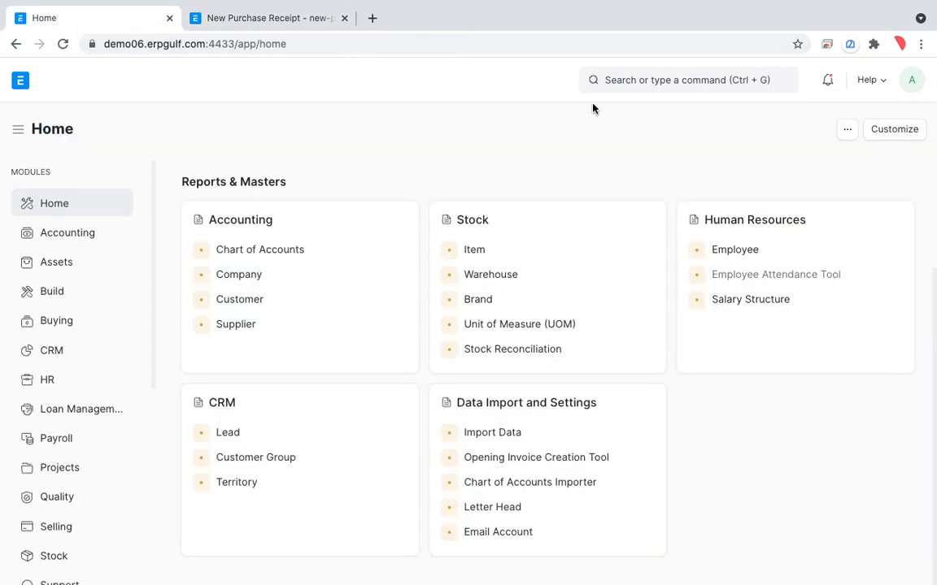
pyautogui.click(656, 79)
pyautogui.write('wareho')
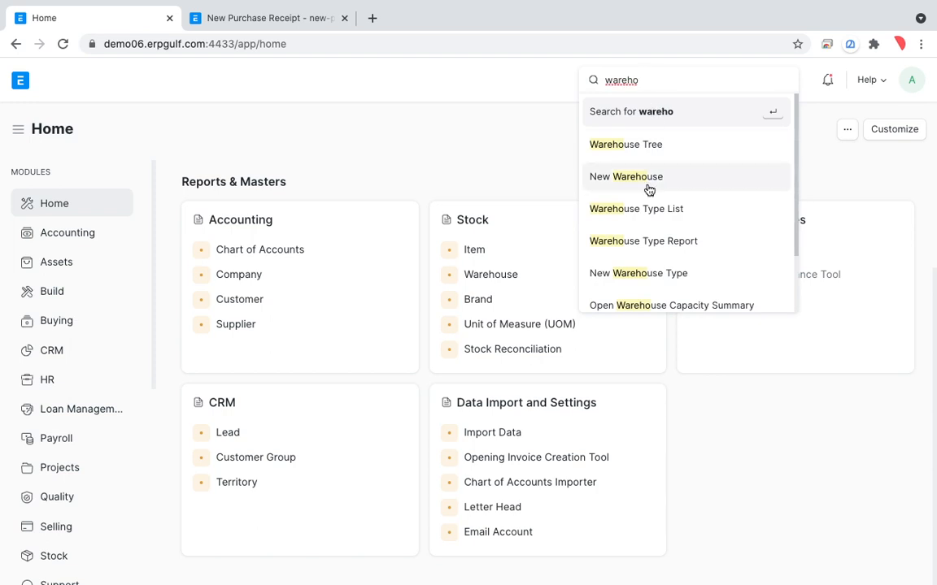
pyautogui.click(653, 157)
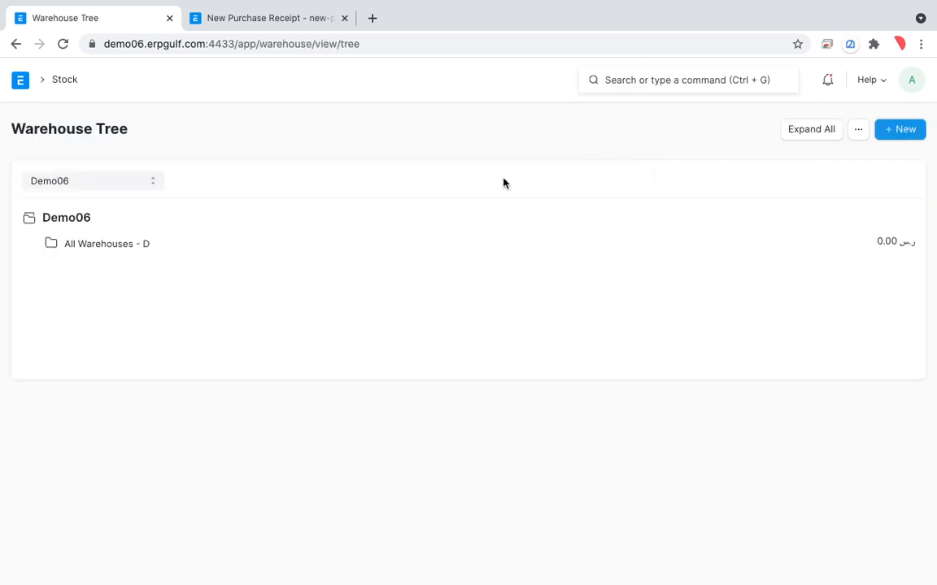
pyautogui.click(96, 246)
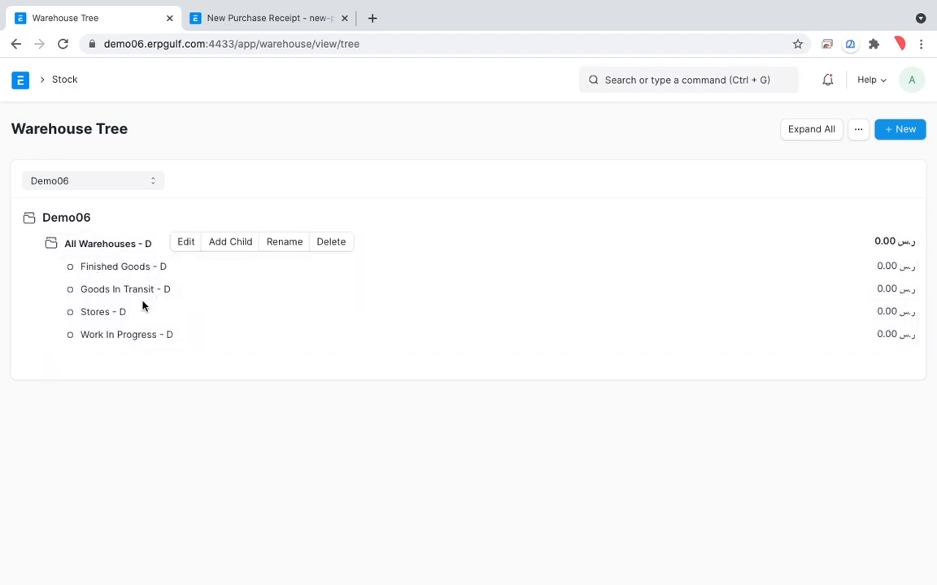
# Create a new non-group warehouse named Store in RAK for company Demo06 and select it in the tree
pyautogui.click(899, 132)
pyautogui.write('So')
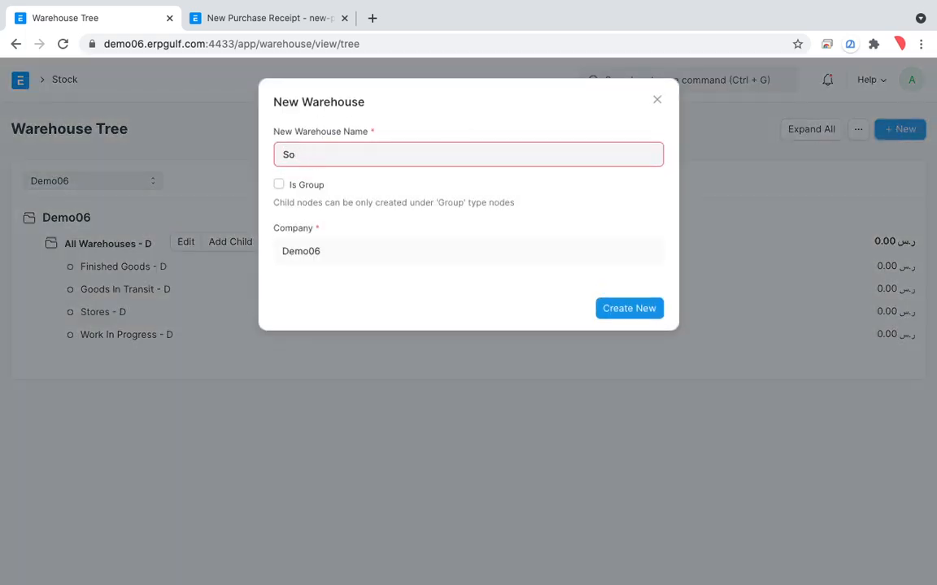
pyautogui.write('re in ore in RAK')
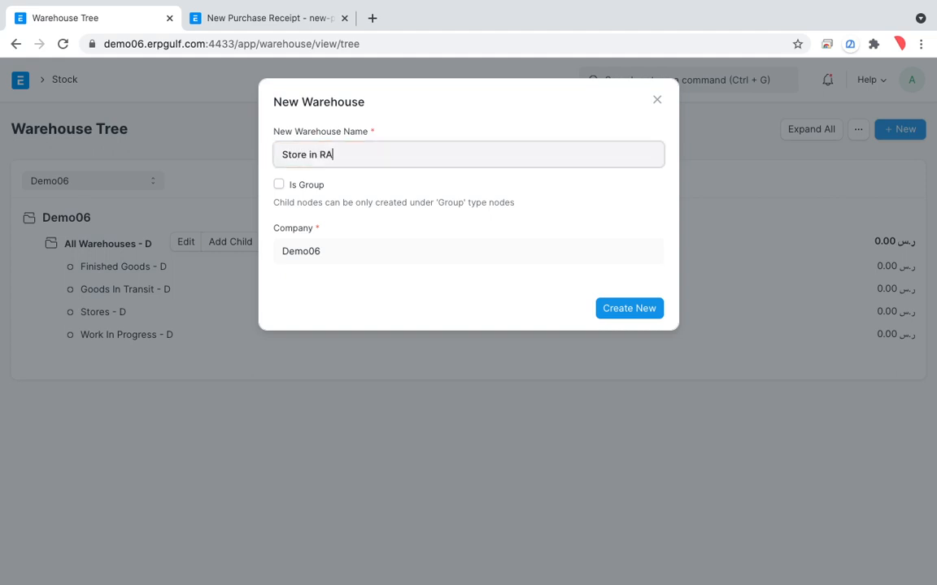
pyautogui.click(637, 317)
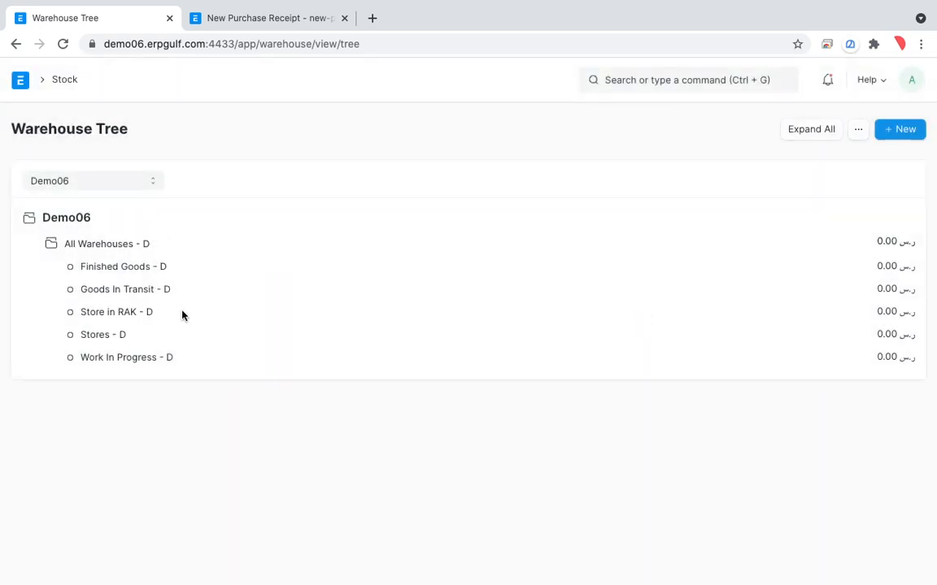
pyautogui.click(120, 314)
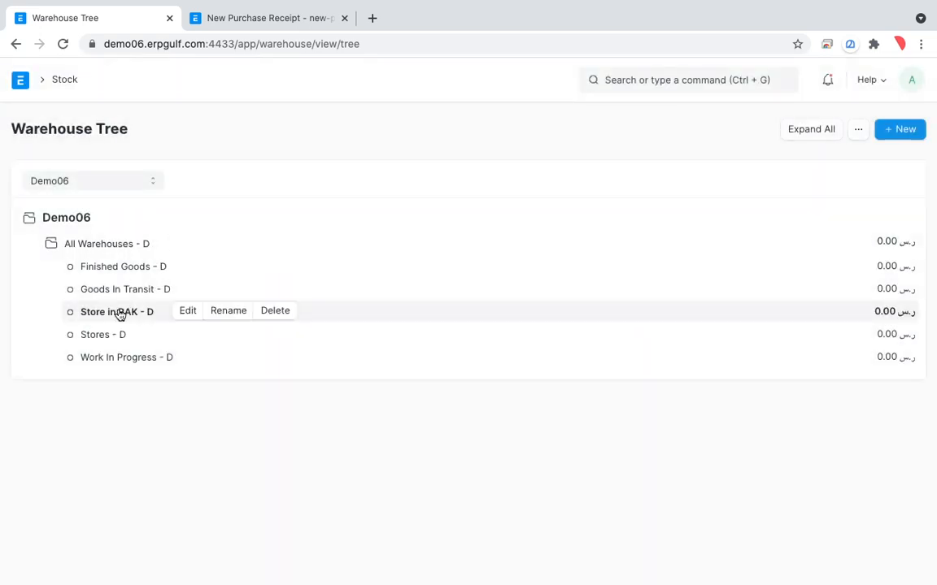
# Return to the unsaved purchase receipt and bring up its items table
pyautogui.click(271, 23)
pyautogui.scroll(-2, 576, 396)
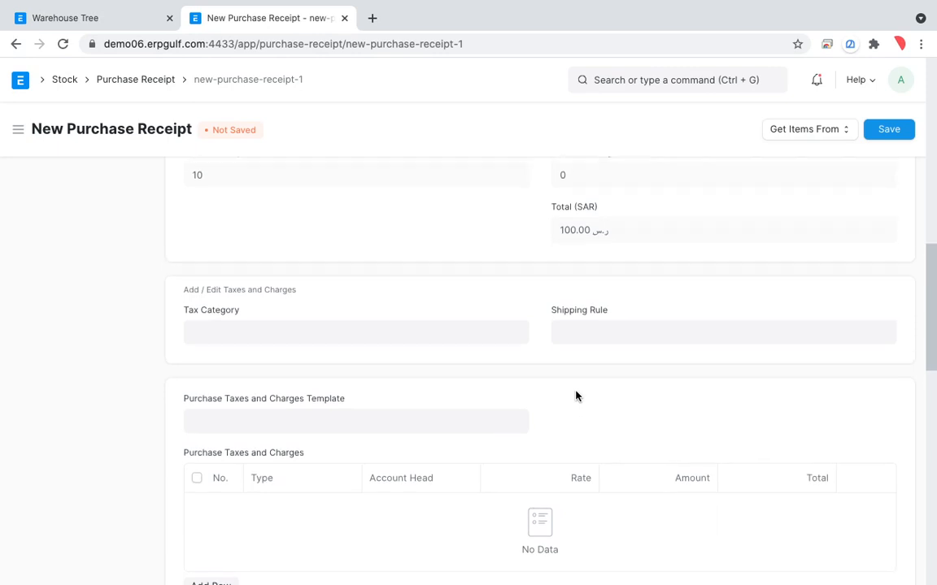
pyautogui.scroll(3, 575, 395)
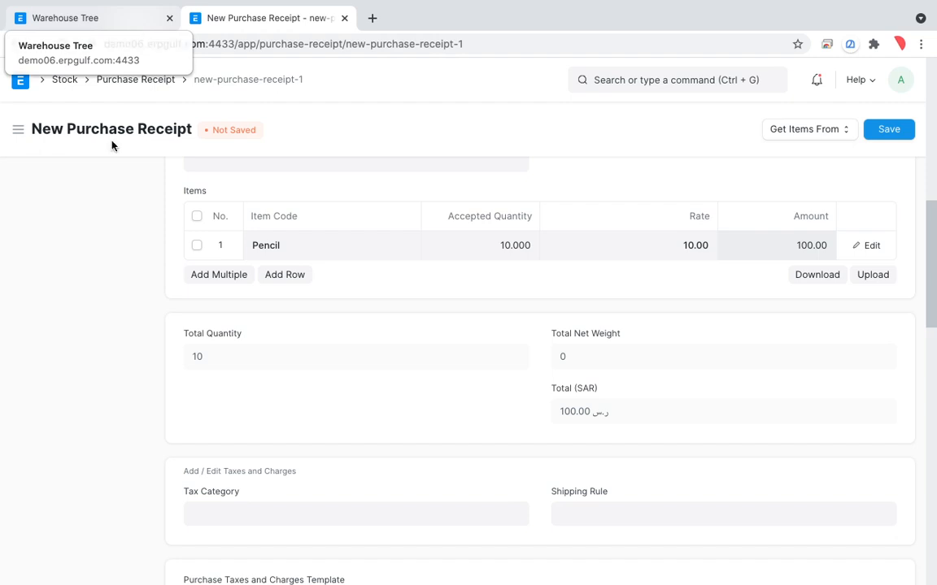
# Try to clear the Accepted Warehouse in the Pencil row's details to replace Stores - D
pyautogui.click(871, 244)
pyautogui.scroll(-5, 427, 400)
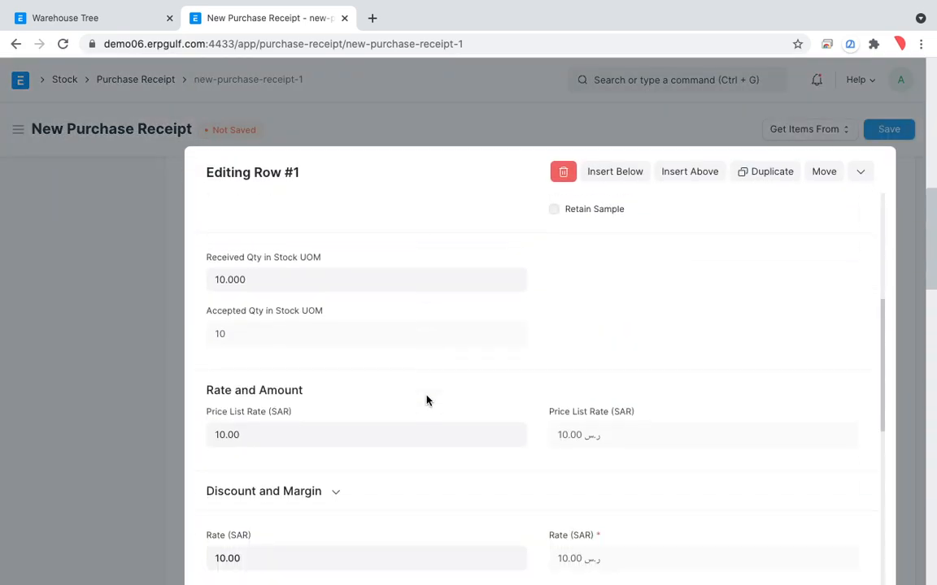
pyautogui.scroll(-5, 428, 401)
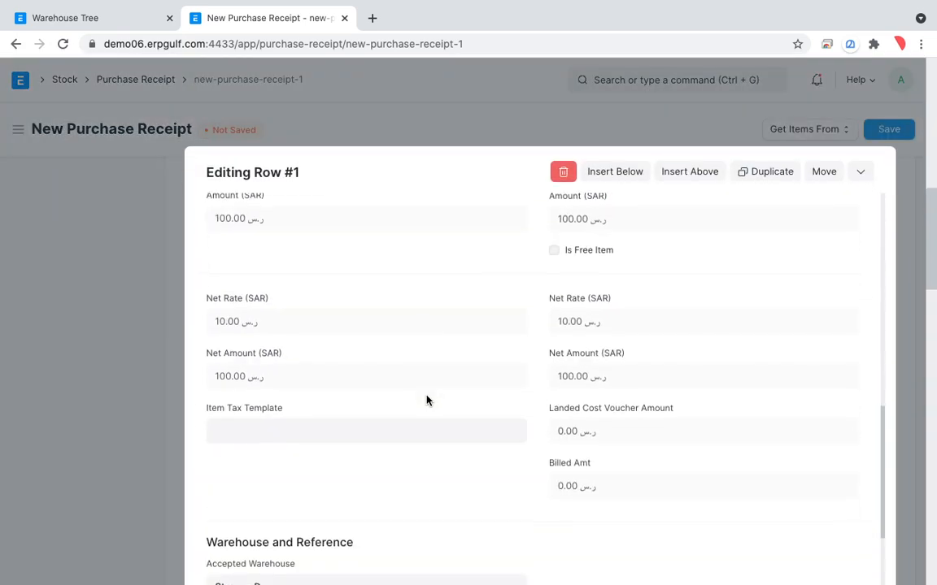
pyautogui.scroll(-2, 427, 400)
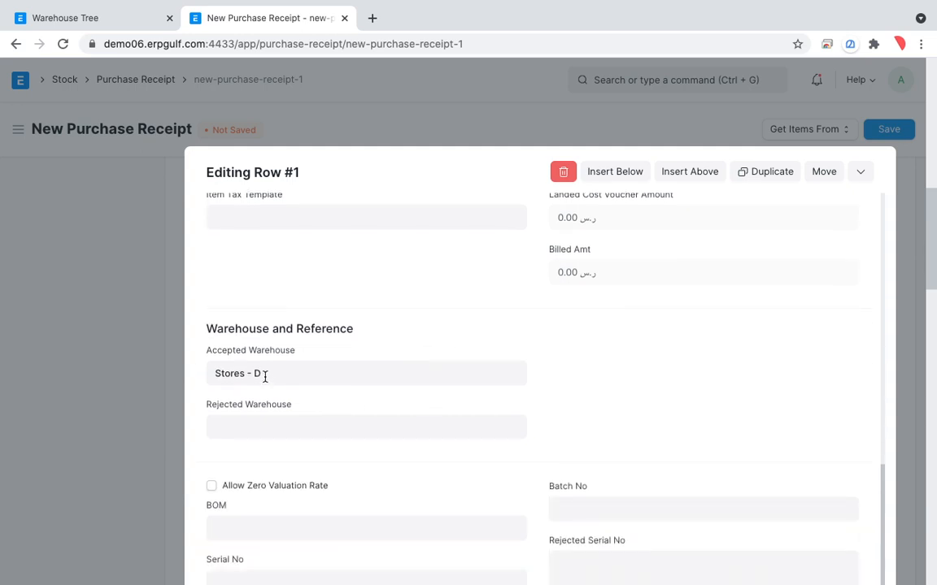
pyautogui.click(290, 374)
pyautogui.press('BackSpace')
pyautogui.press('BackSpace')
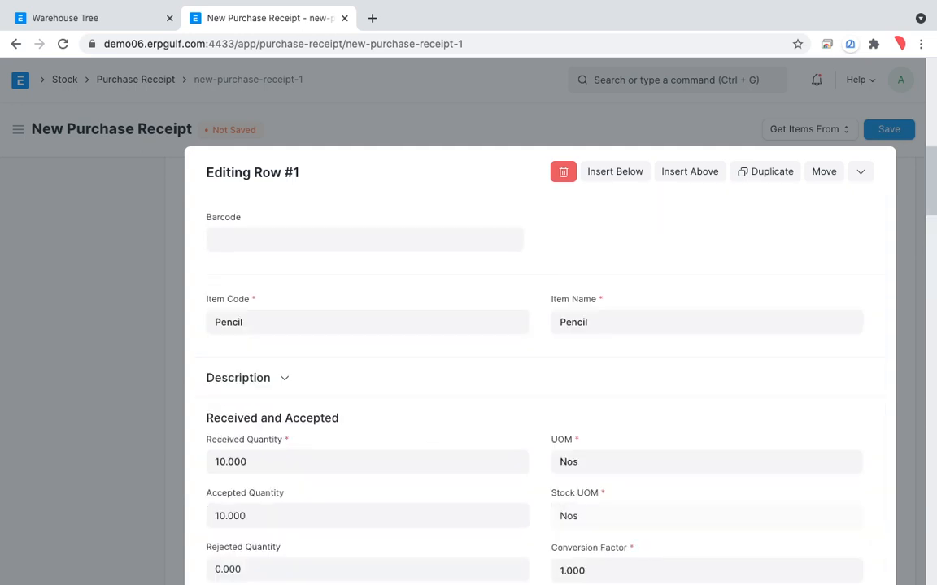
# Search the page for "ware" to locate the warehouse fields, and leave the Pencil row's details
pyautogui.scroll(-5, 330, 351)
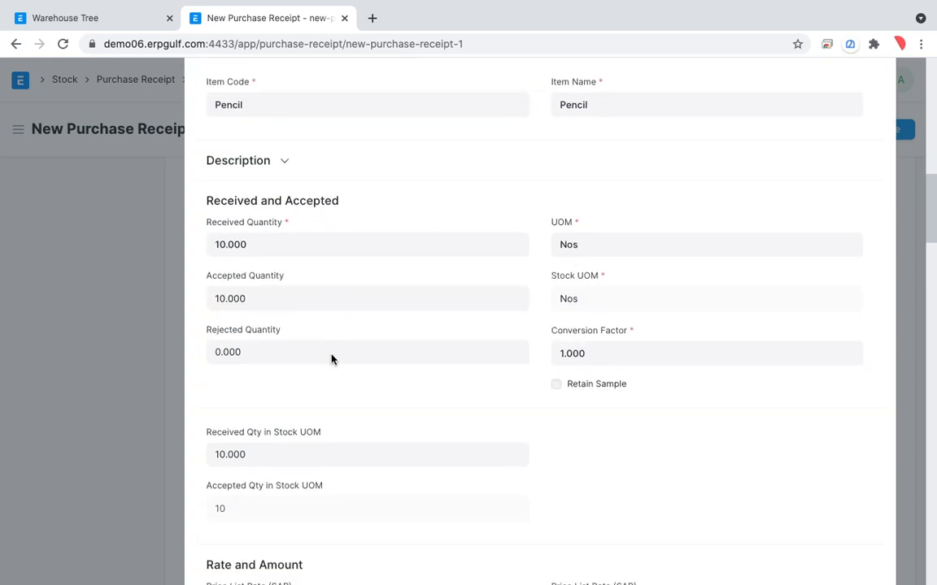
pyautogui.scroll(-2, 331, 355)
pyautogui.hotkey('ctrl', 'f')
pyautogui.write('ware')
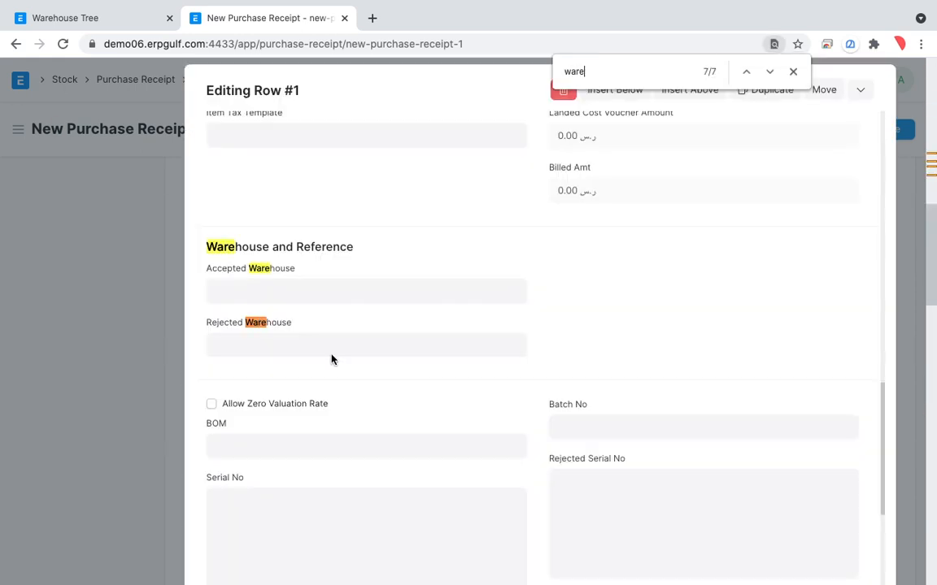
pyautogui.click(283, 296)
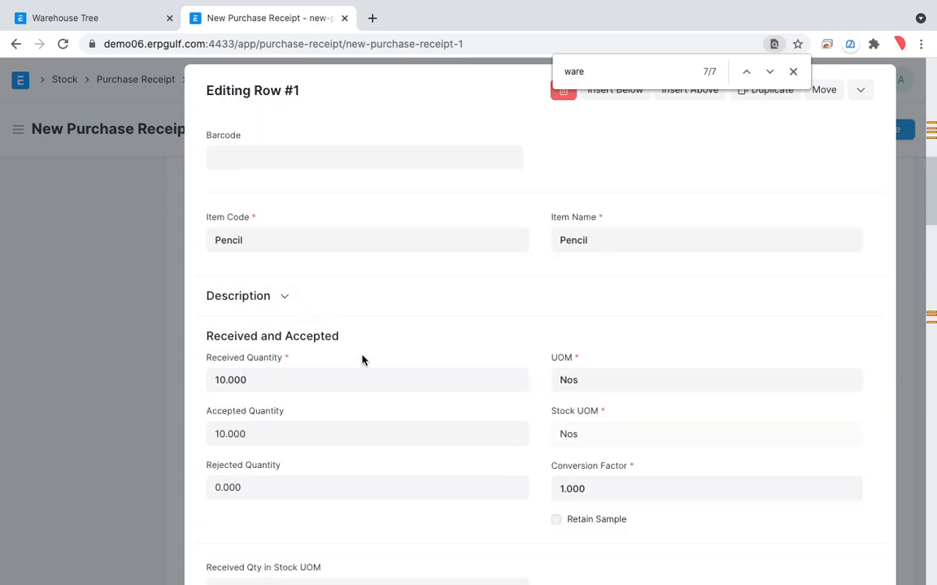
pyautogui.scroll(-6, 361, 359)
pyautogui.scroll(-8, 362, 360)
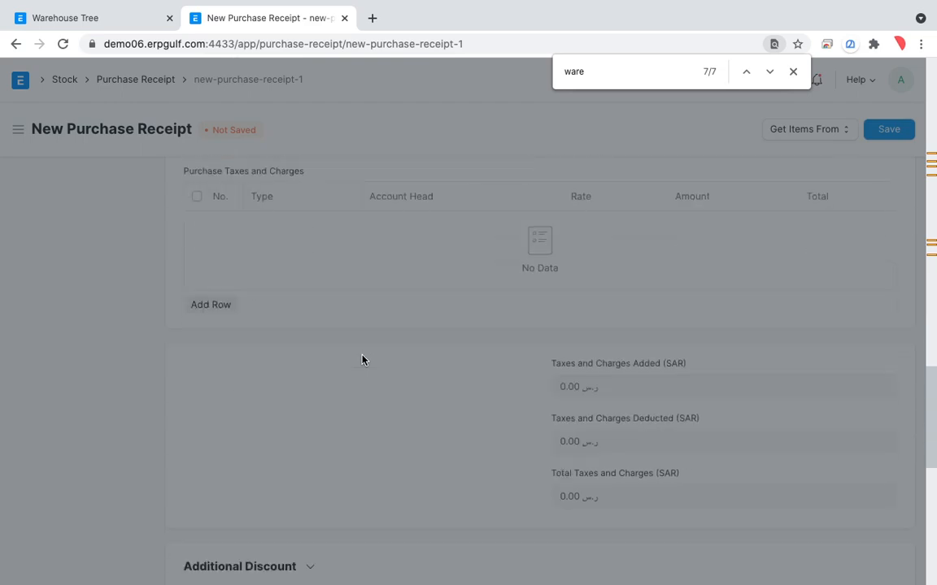
pyautogui.click(362, 360)
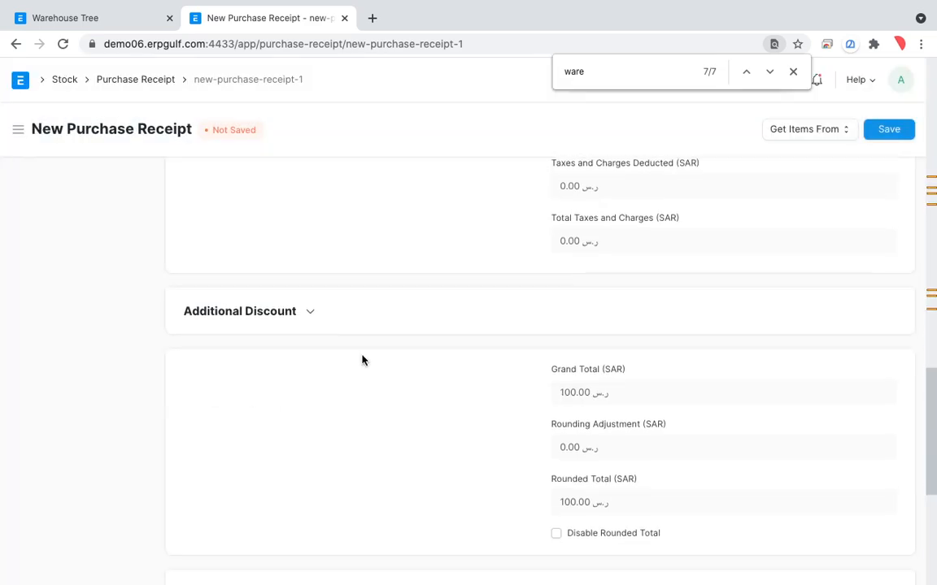
# Set the purchase receipt's overall Accepted Warehouse to Store in RAK - D
pyautogui.scroll(4, 363, 360)
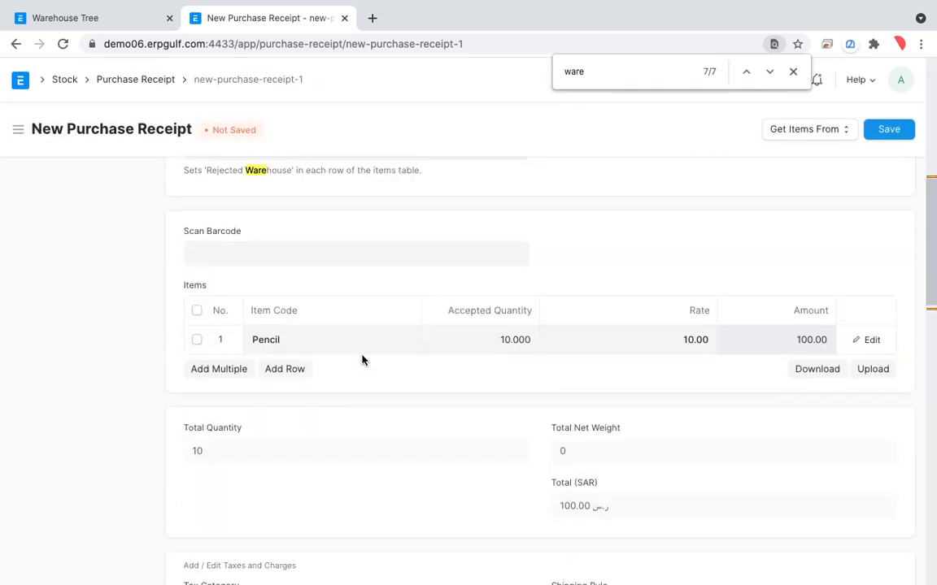
pyautogui.scroll(2, 279, 282)
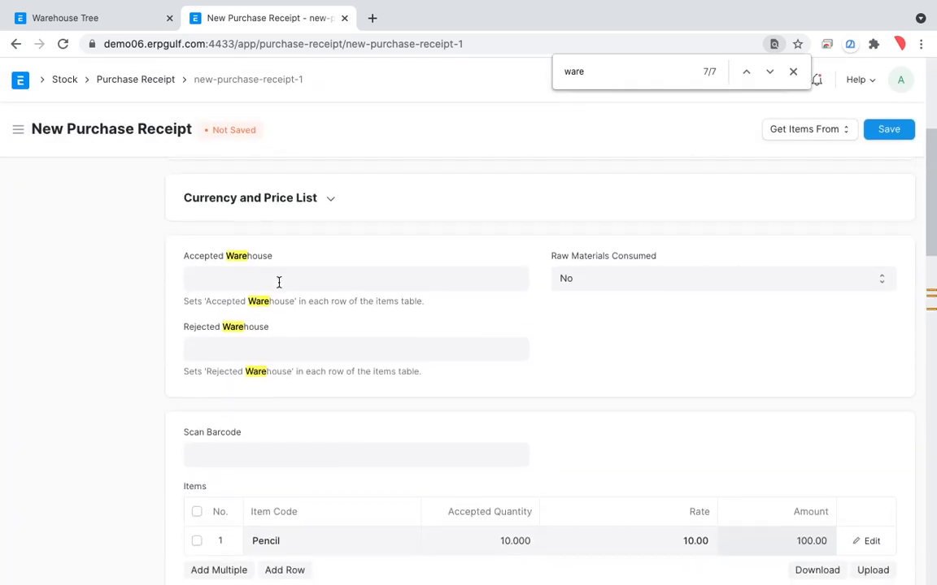
pyautogui.click(279, 282)
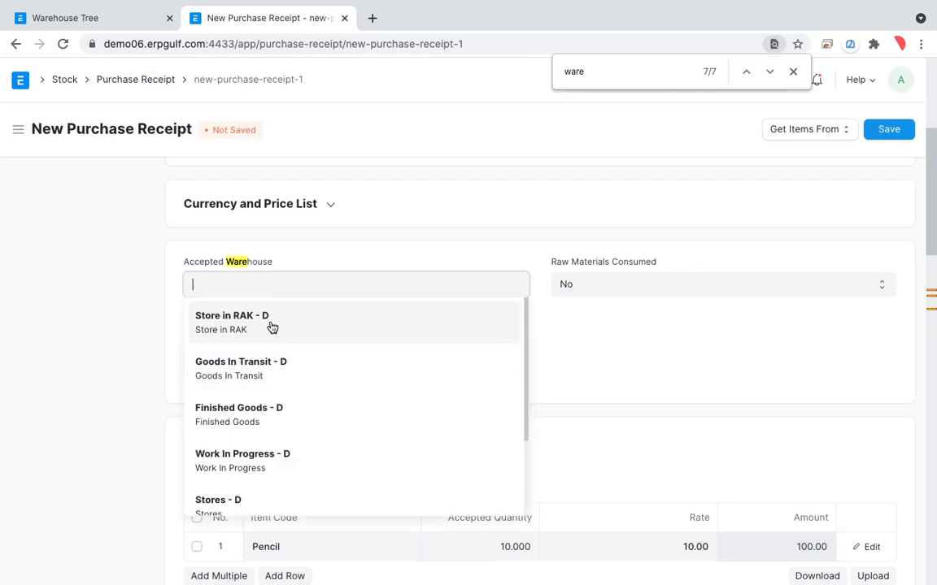
pyautogui.click(272, 325)
pyautogui.scroll(5, 704, 347)
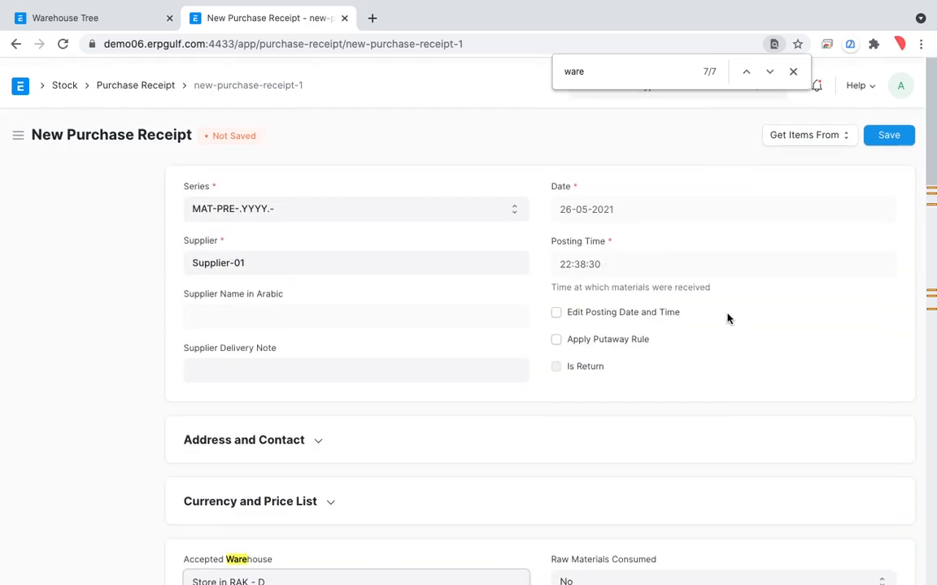
# Save the purchase receipt, close the page search, and submit the receipt permanently
pyautogui.click(889, 132)
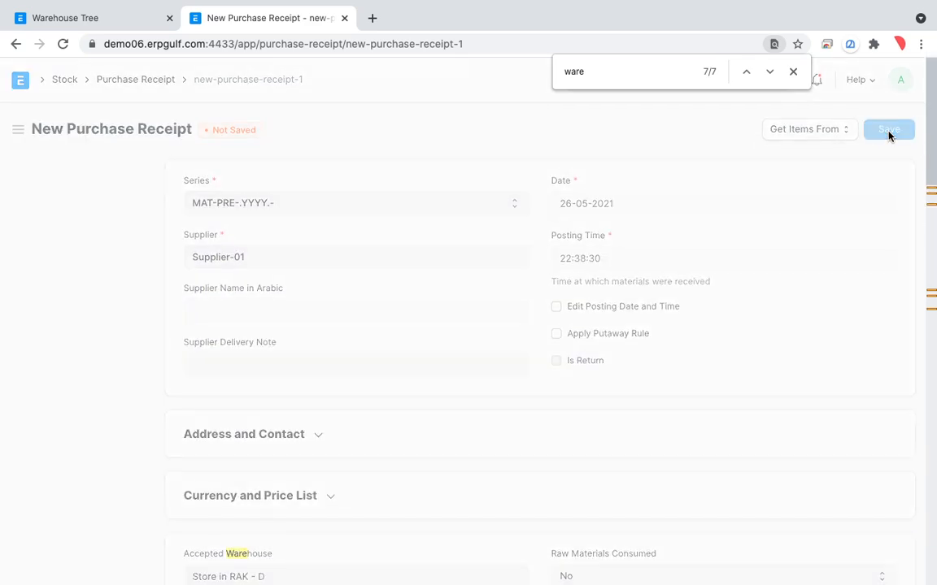
pyautogui.click(793, 75)
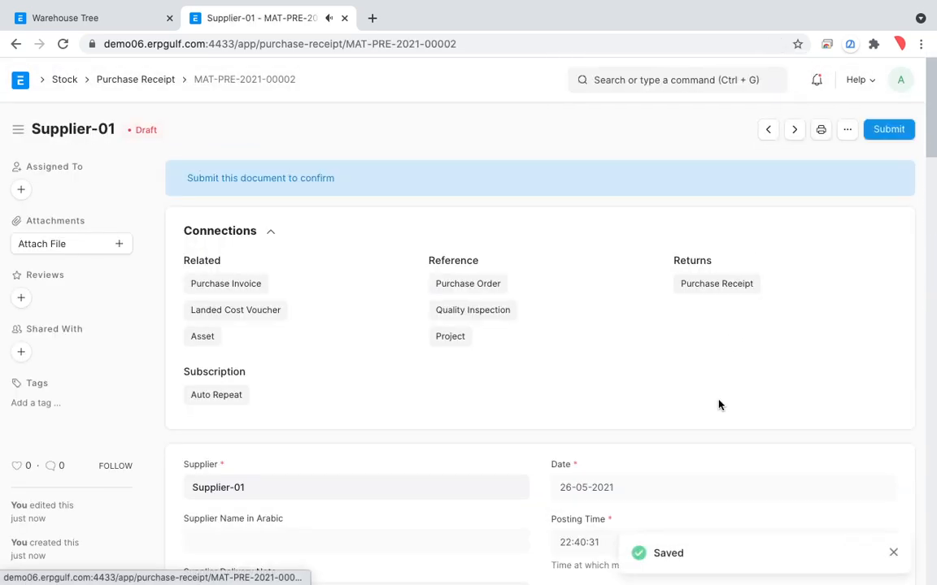
pyautogui.scroll(-2, 718, 404)
pyautogui.scroll(1, 719, 404)
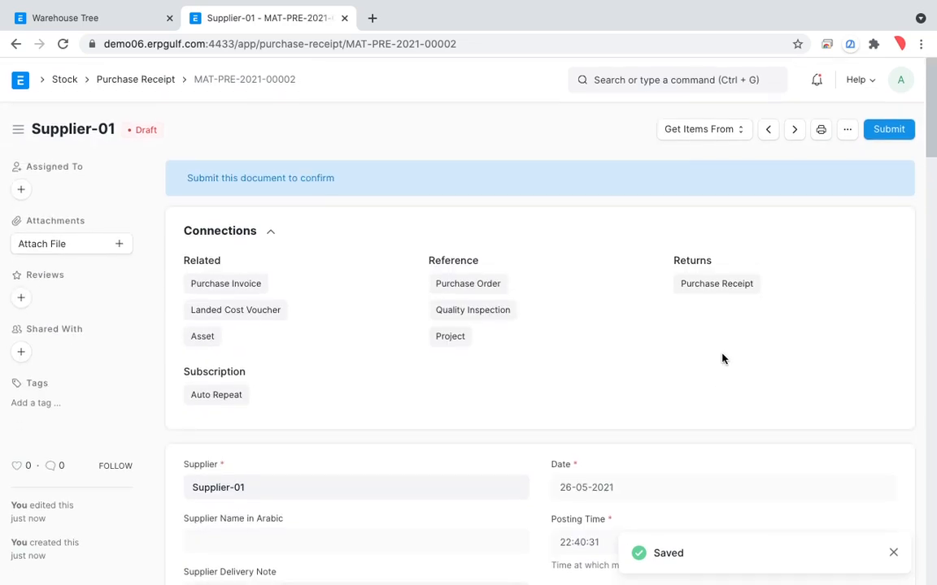
pyautogui.click(892, 131)
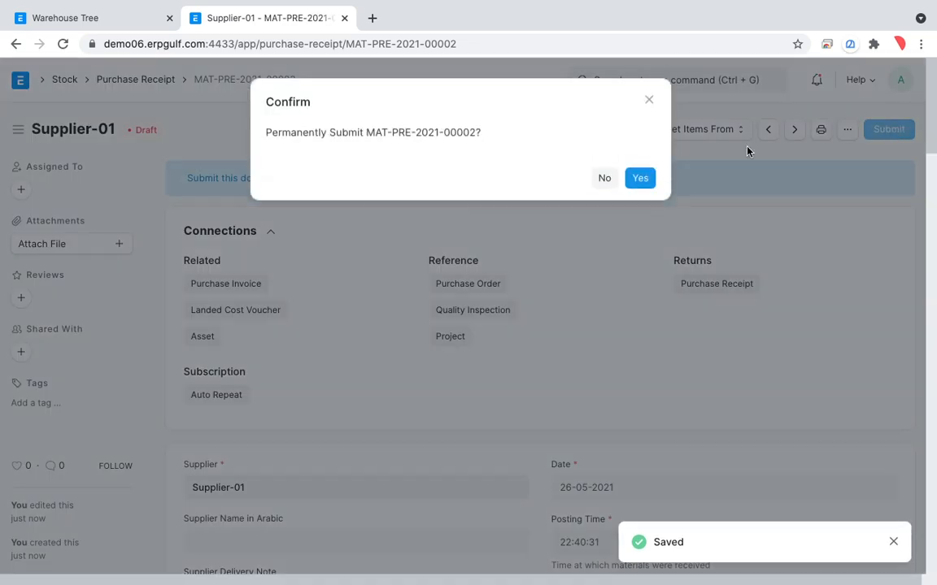
pyautogui.click(639, 180)
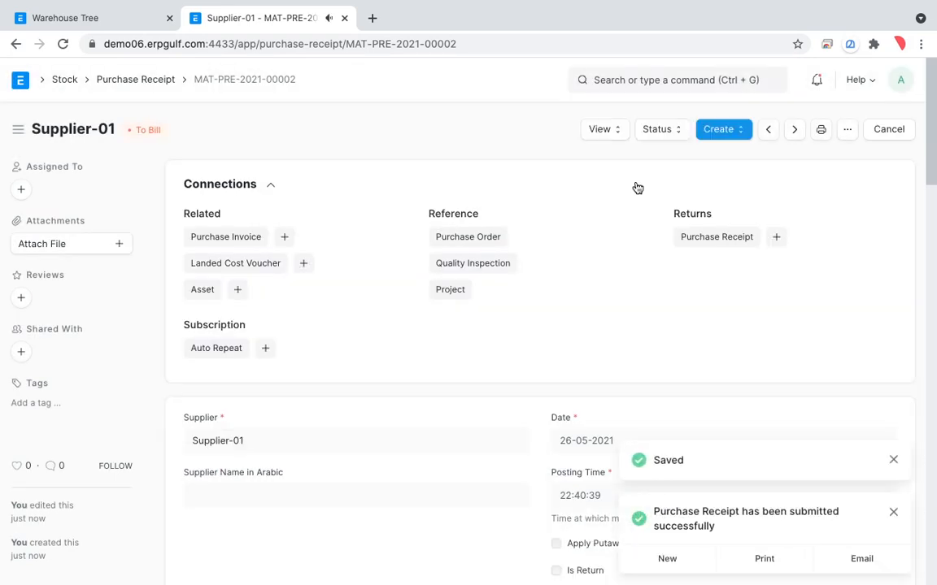
# Open the Stock Ledger for the submitted purchase receipt and examine the Pencil entry's quantity, voucher and warehouse columns
pyautogui.click(607, 135)
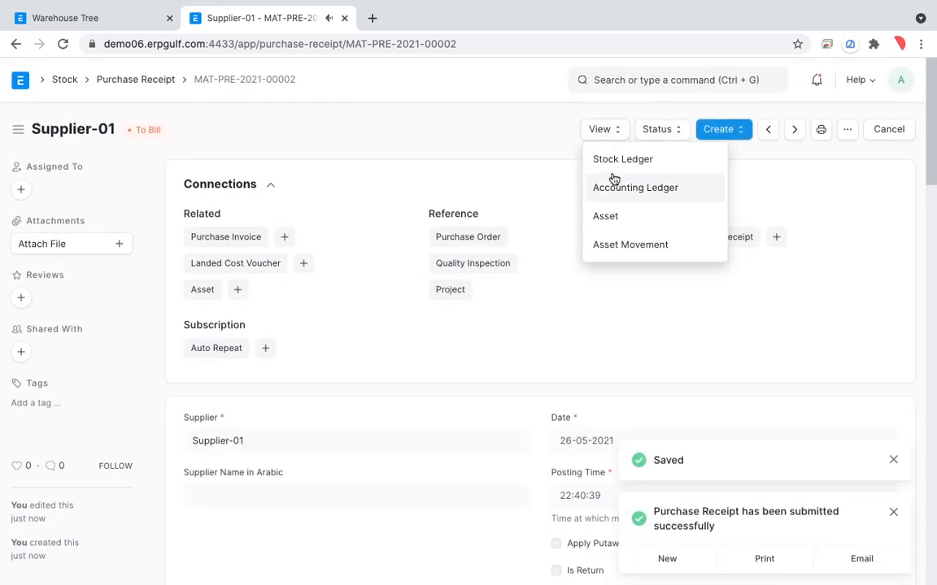
pyautogui.click(613, 171)
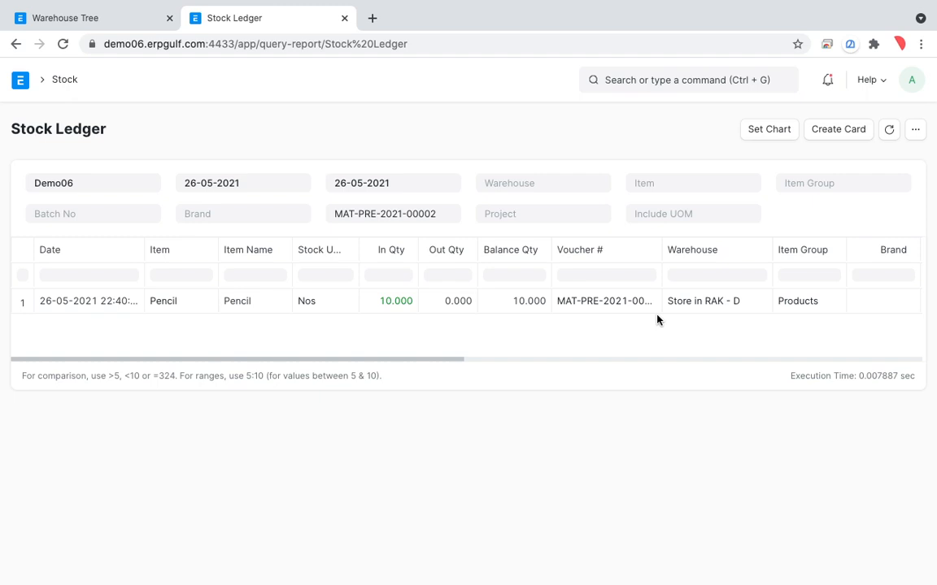
pyautogui.hscroll(3, 657, 320)
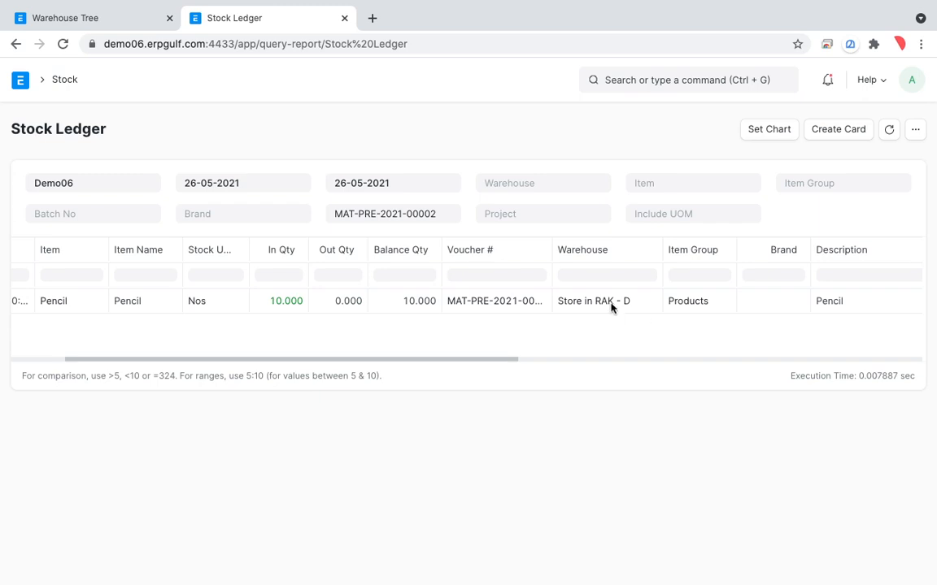
# Mark the Pencil entry's warehouse, incoming quantity and voucher with temporary freehand screen annotations, and close the annotation tool
pyautogui.hotkey('ctrl', 'shift', 'Tab')
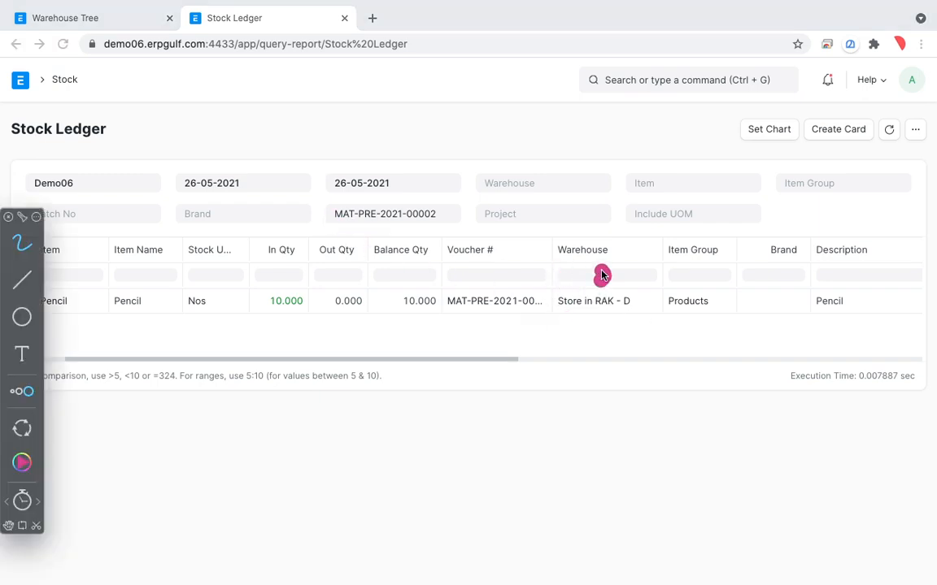
pyautogui.moveTo(602, 274)
pyautogui.mouseDown()
pyautogui.moveTo(651, 290)
pyautogui.moveTo(598, 279)
pyautogui.mouseUp()
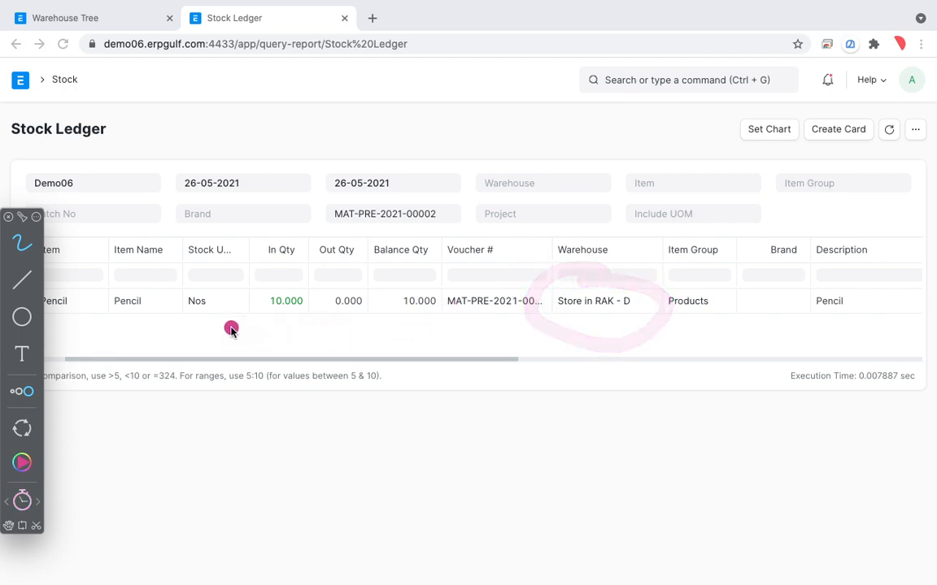
pyautogui.moveTo(278, 286); pyautogui.dragTo(372, 288)
pyautogui.moveTo(453, 282); pyautogui.dragTo(553, 293)
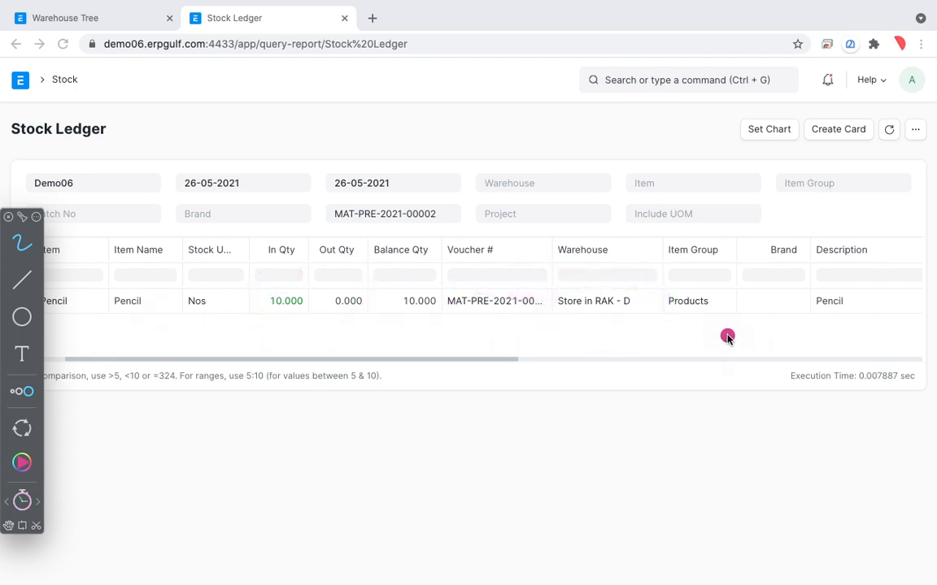
pyautogui.press('Escape')
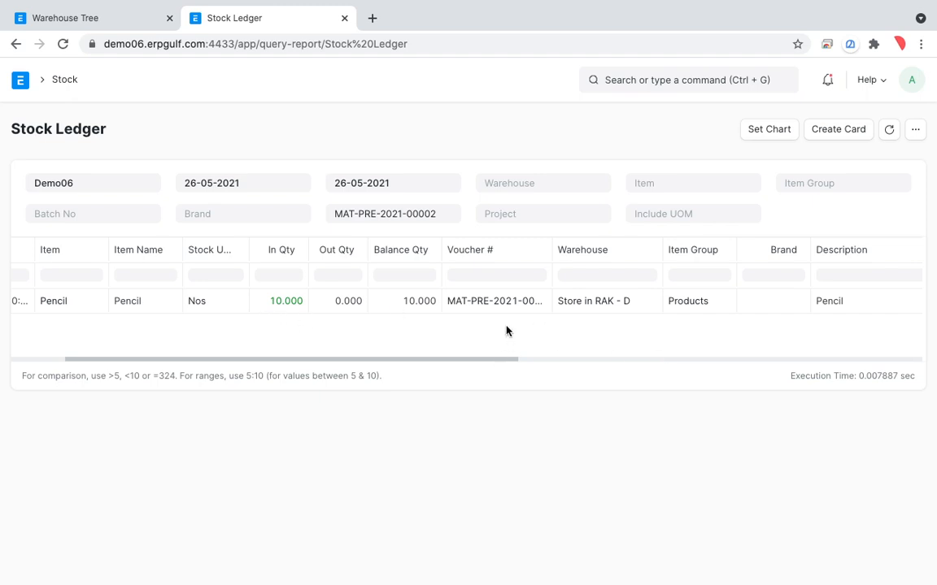
# Return to the purchase receipt and review its accepted warehouse and Pencil item row
pyautogui.click(17, 43)
pyautogui.scroll(-5, 627, 237)
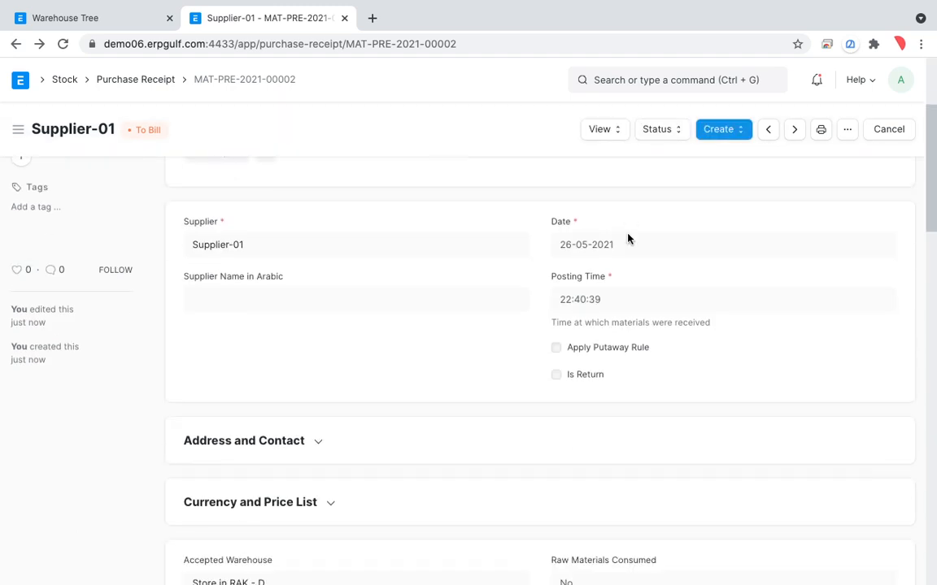
pyautogui.scroll(-2, 627, 235)
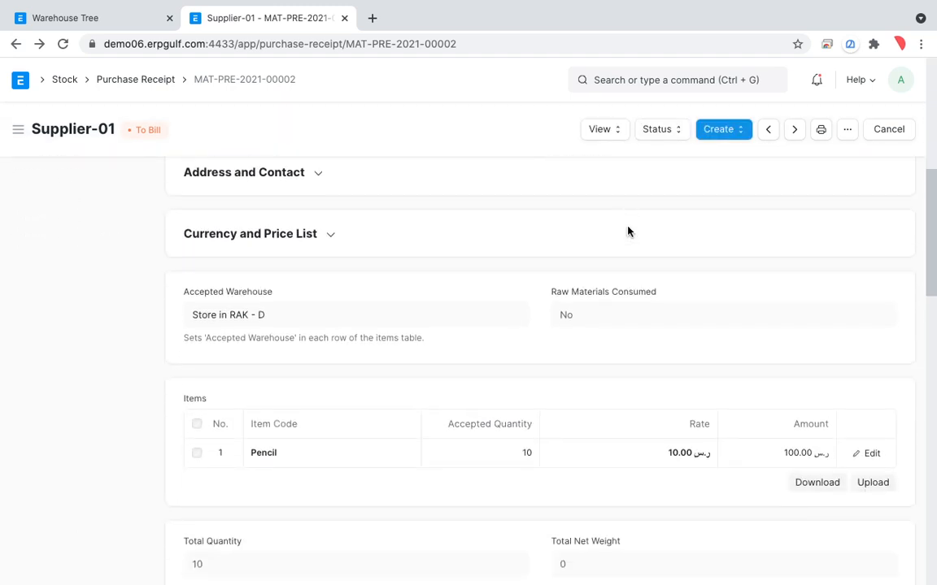
pyautogui.scroll(-2, 626, 232)
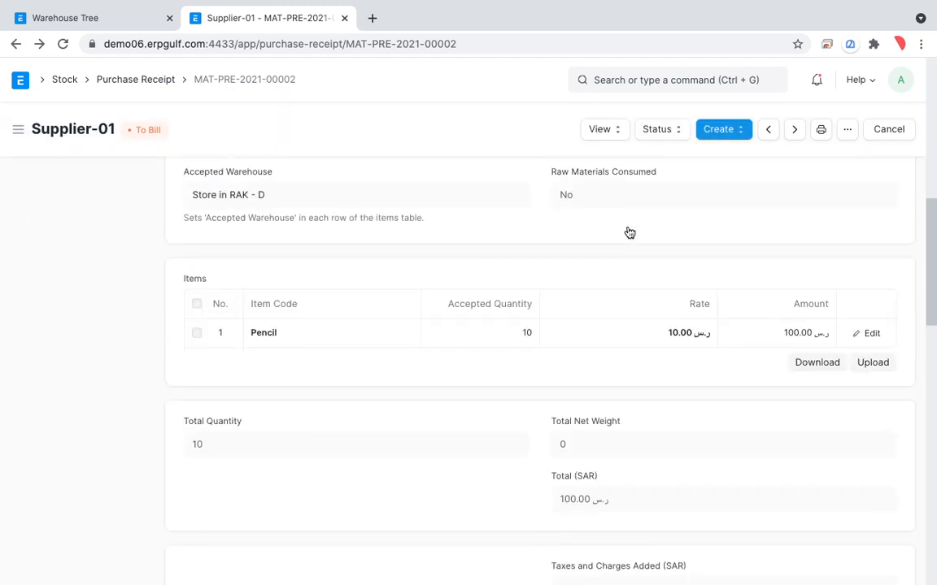
pyautogui.scroll(7, 628, 233)
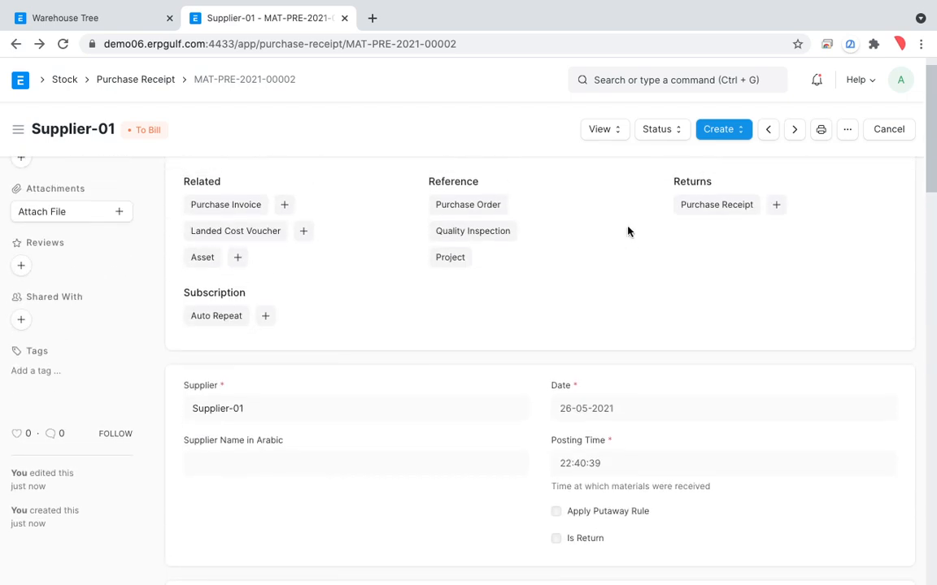
# Leave the purchase receipt for the Stock workspace and switch to the Selling workspace
pyautogui.click(143, 80)
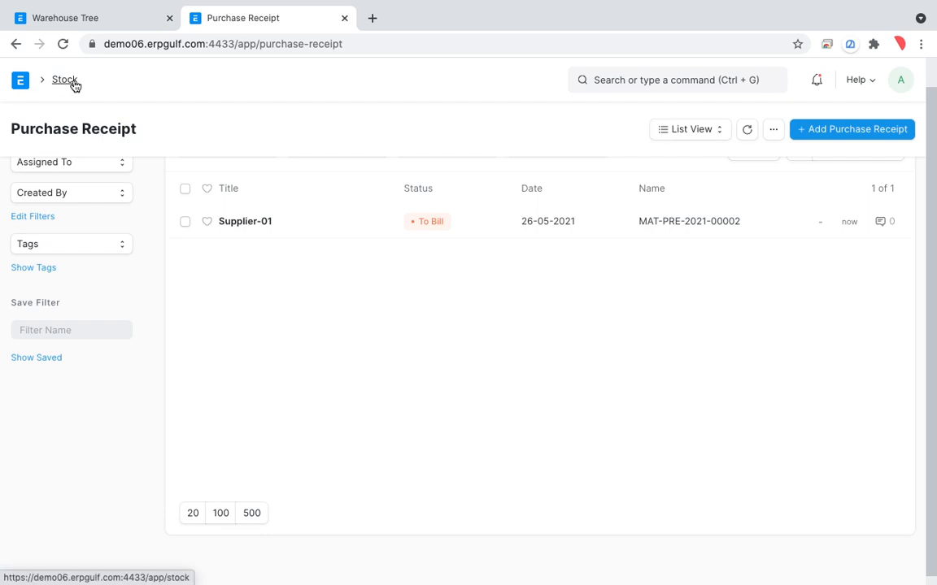
pyautogui.click(73, 84)
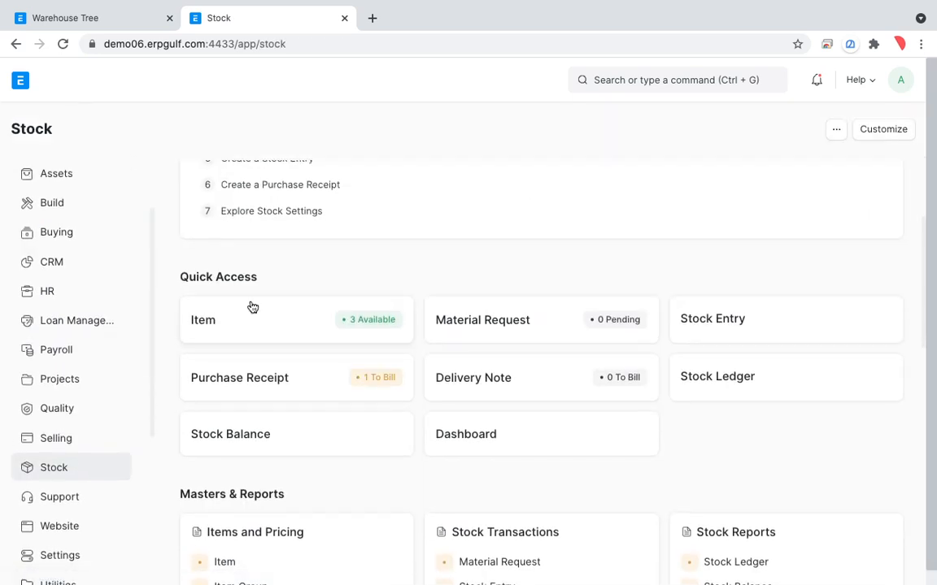
pyautogui.scroll(-2, 280, 379)
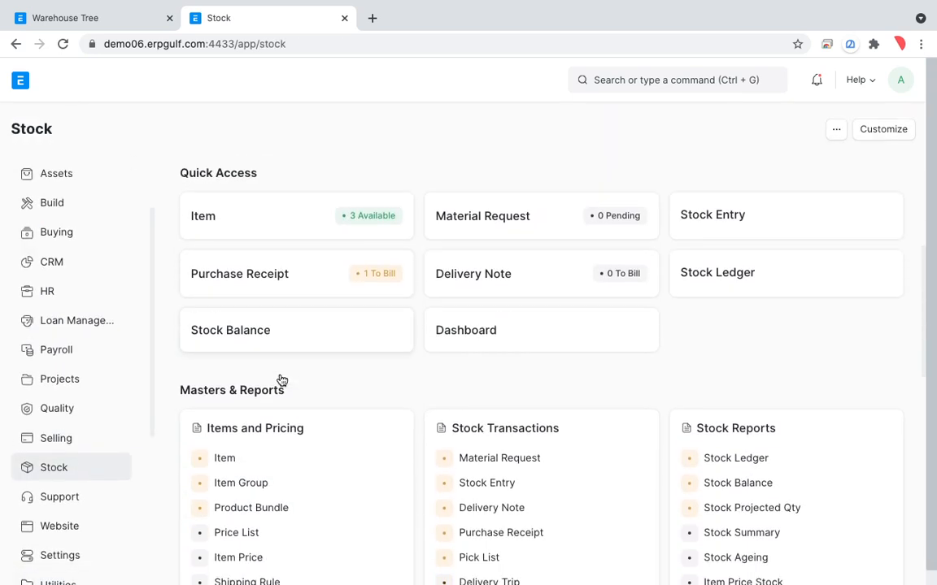
pyautogui.scroll(-2, 100, 468)
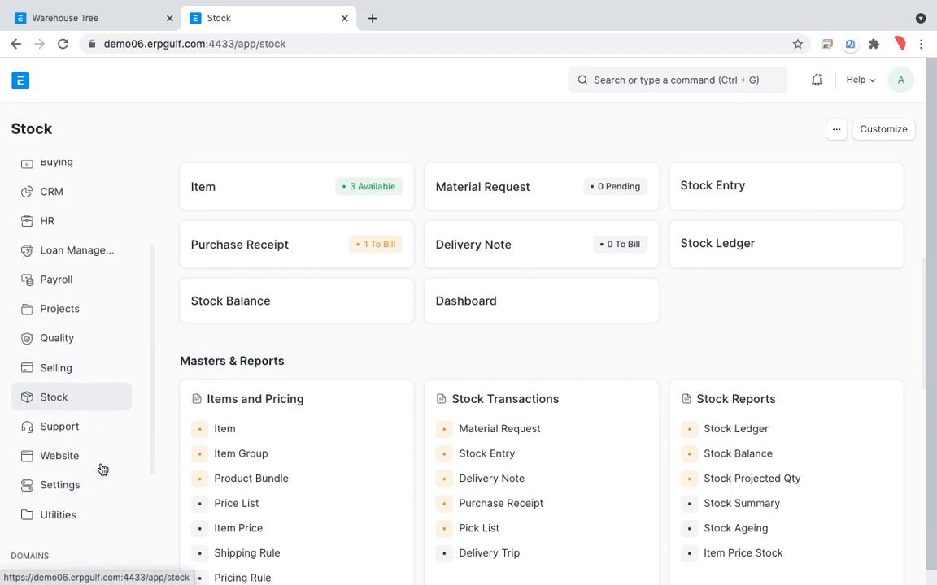
pyautogui.click(65, 368)
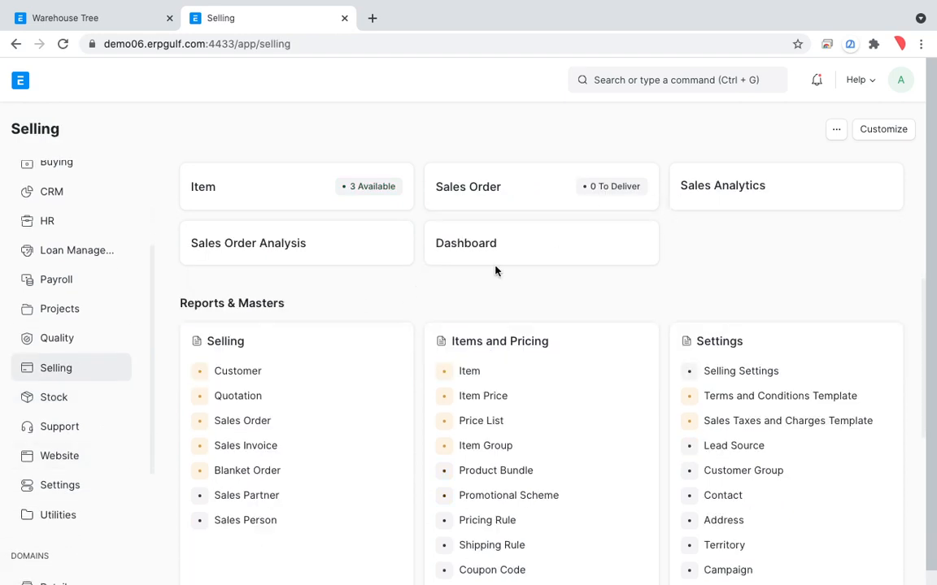
# Search the Selling workspace for "invoice", start a new sales invoice from the Sales Invoice list, and close the page search
pyautogui.scroll(-4, 312, 388)
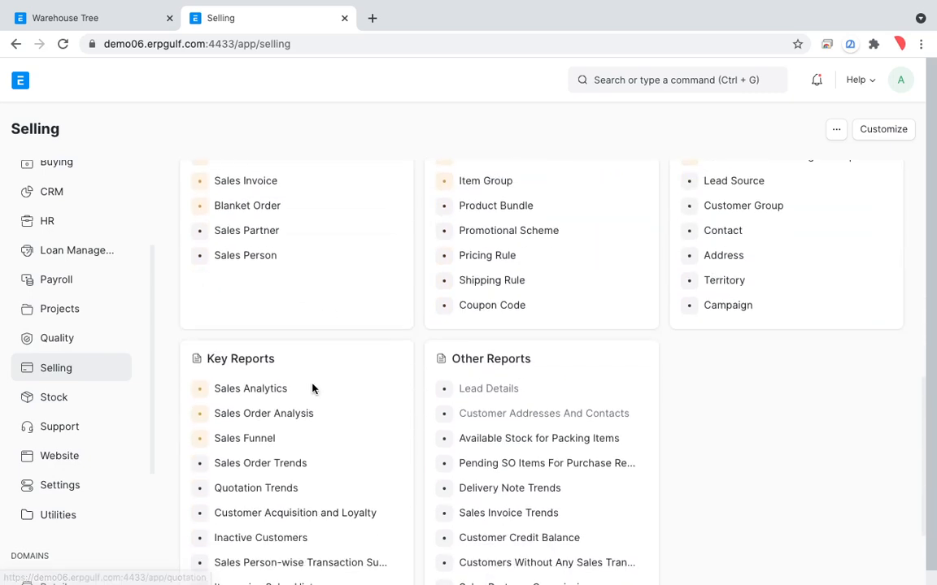
pyautogui.scroll(-1, 314, 390)
pyautogui.hotkey('ctrl', 'f')
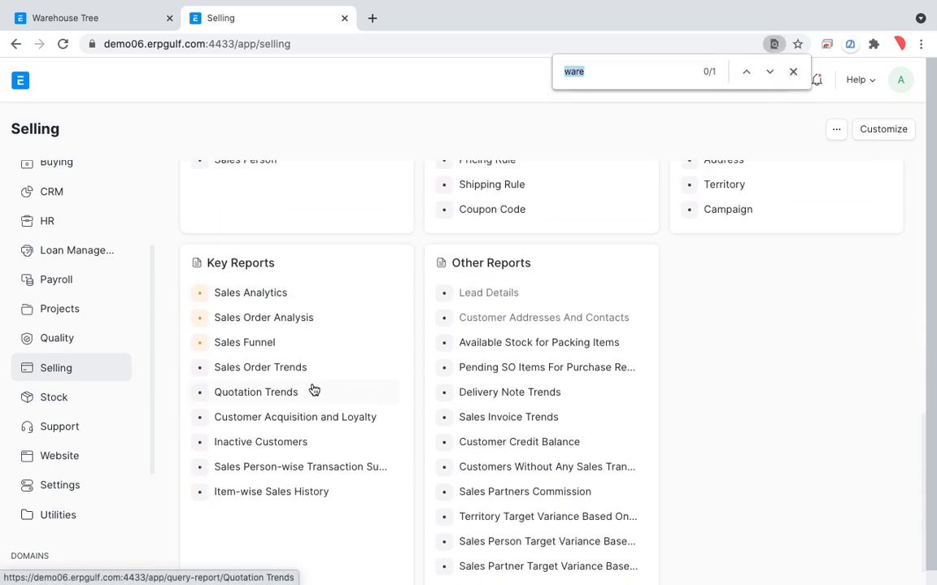
pyautogui.write('invoice')
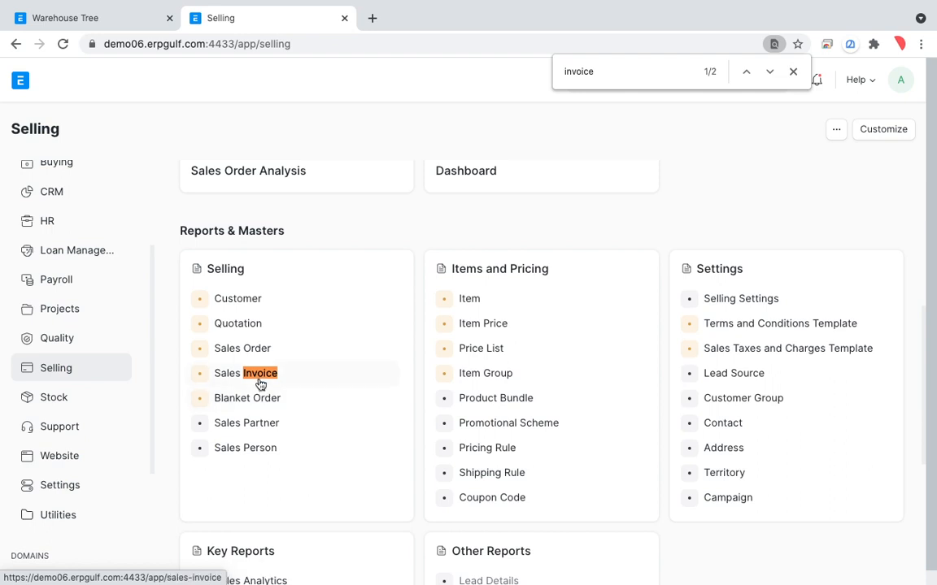
pyautogui.click(260, 384)
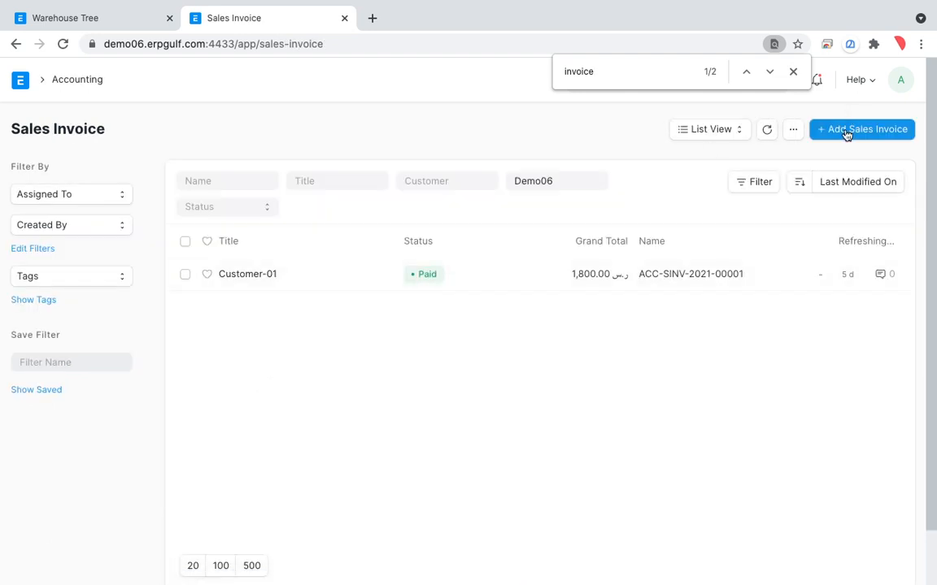
pyautogui.click(845, 132)
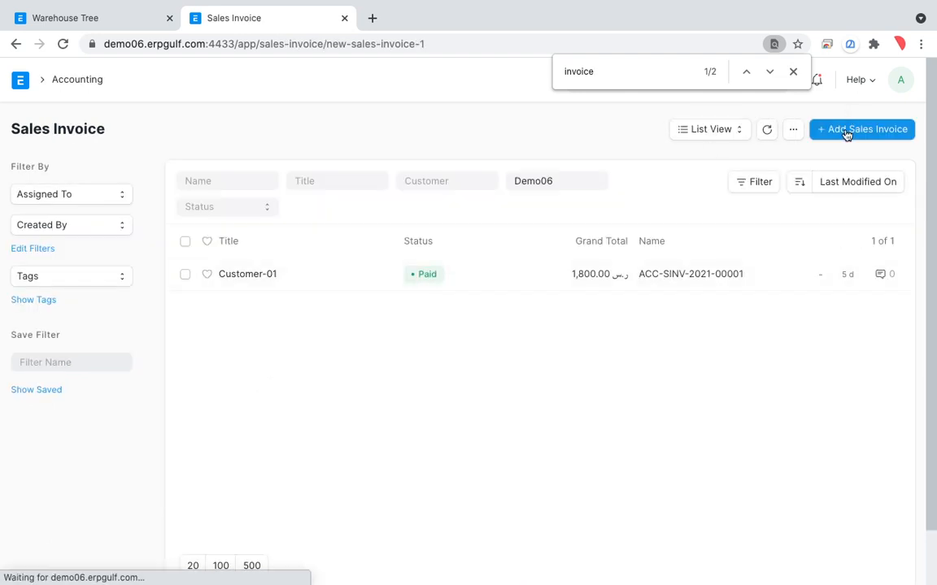
pyautogui.click(793, 72)
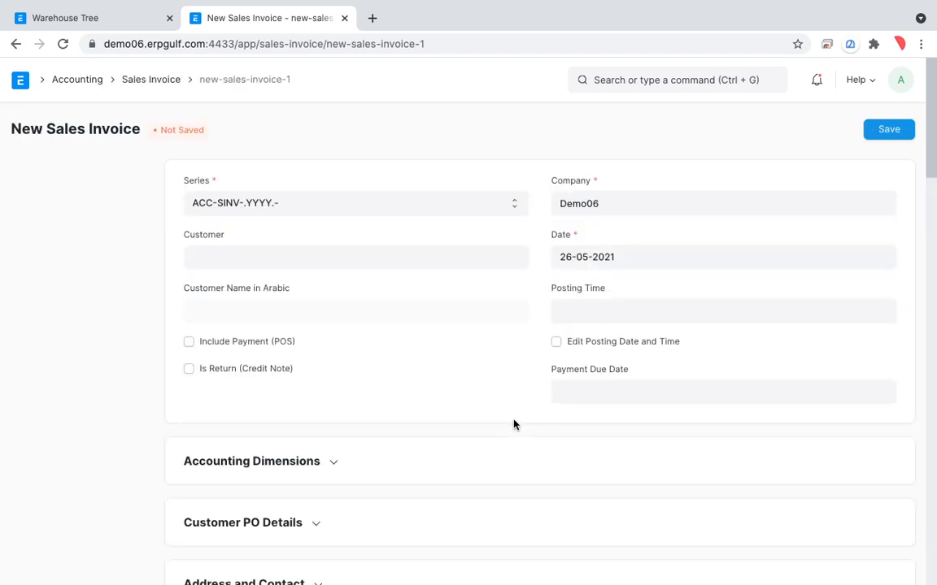
# Set the sales invoice's customer to Customer-01 with payment due date 26-05-2021
pyautogui.scroll(-3, 513, 424)
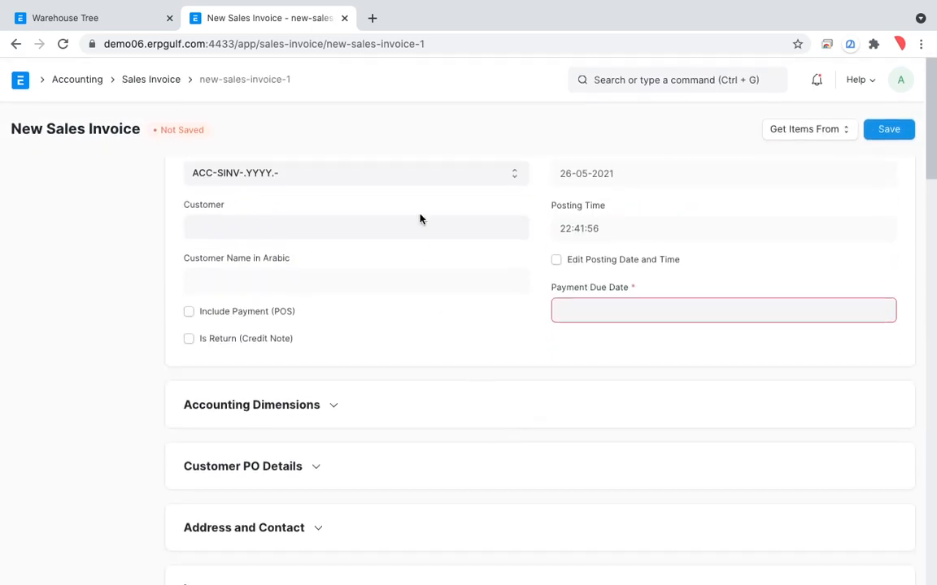
pyautogui.click(420, 224)
pyautogui.write('cus')
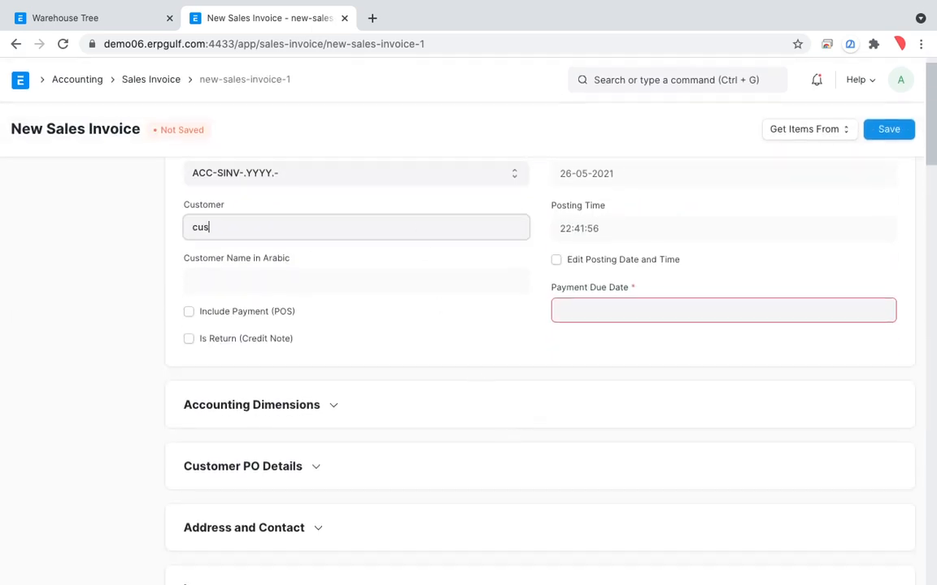
pyautogui.click(392, 262)
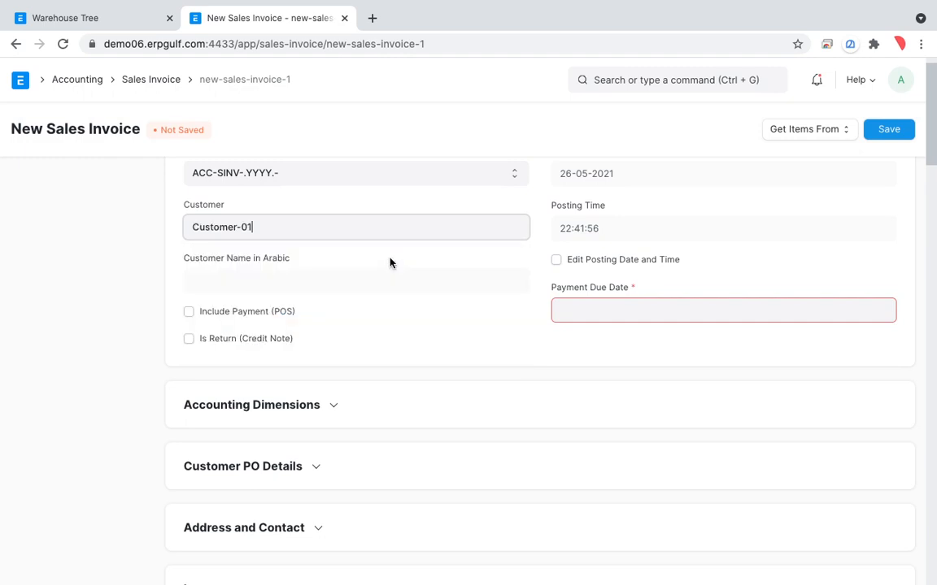
pyautogui.click(578, 316)
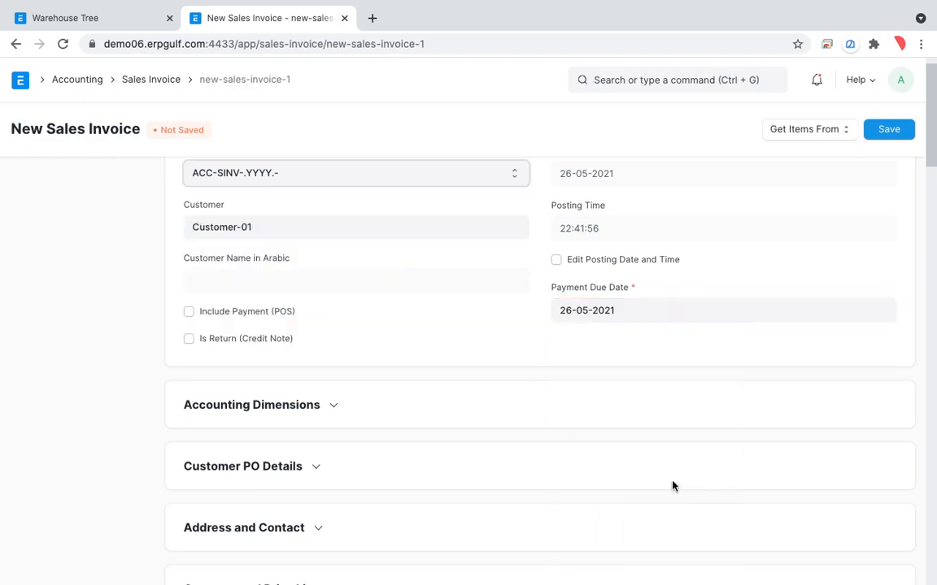
# Select Pencil as the item in the first row of the sales invoice's Items table
pyautogui.scroll(-6, 584, 434)
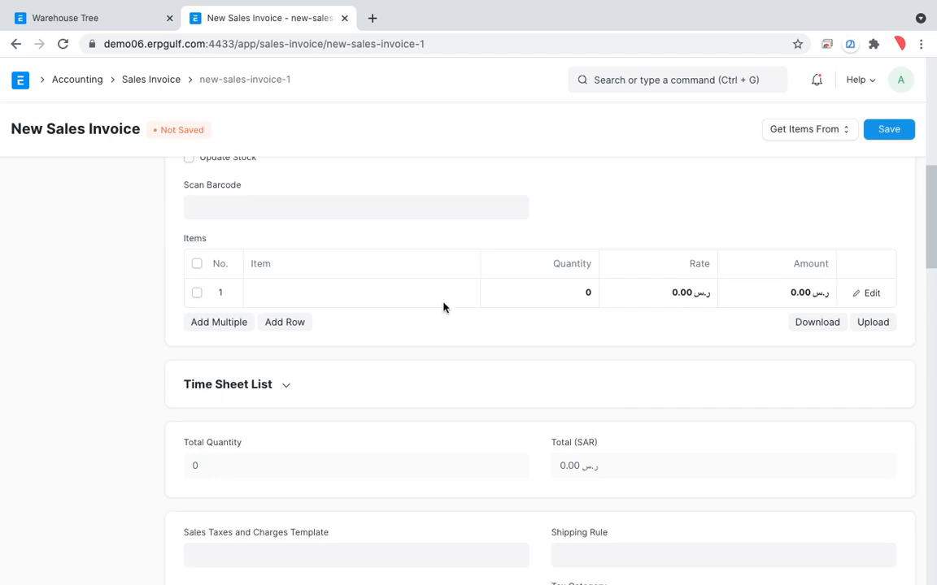
pyautogui.click(437, 293)
pyautogui.write('pen')
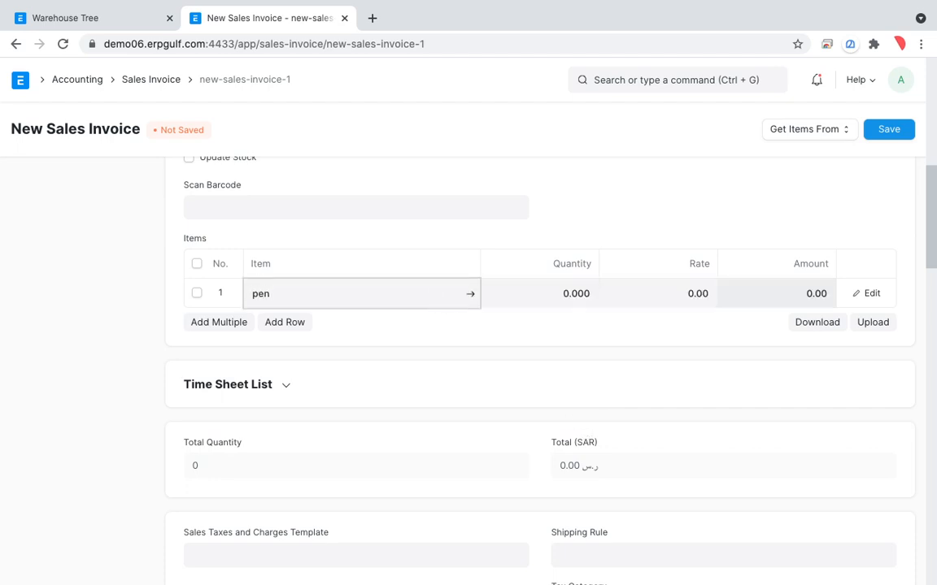
pyautogui.write('cil')
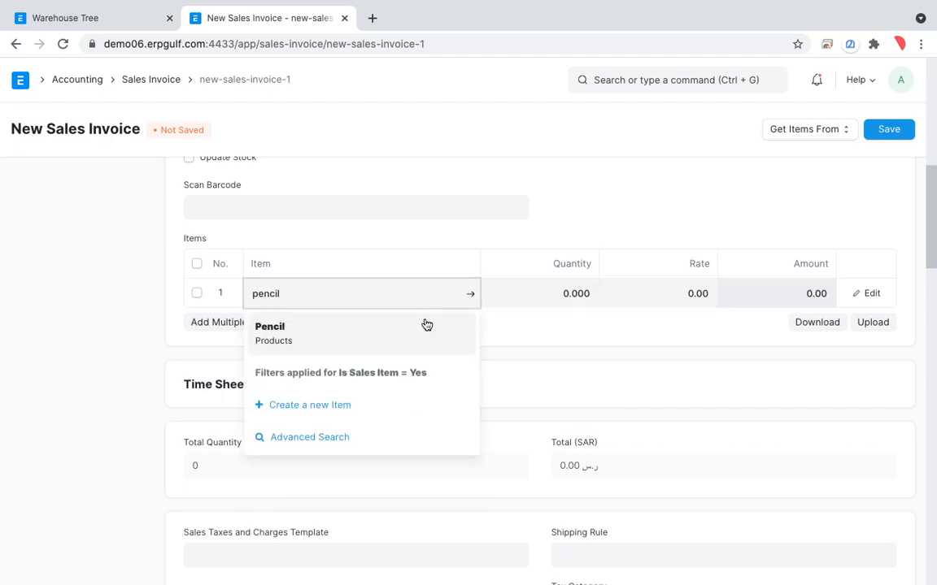
pyautogui.click(427, 323)
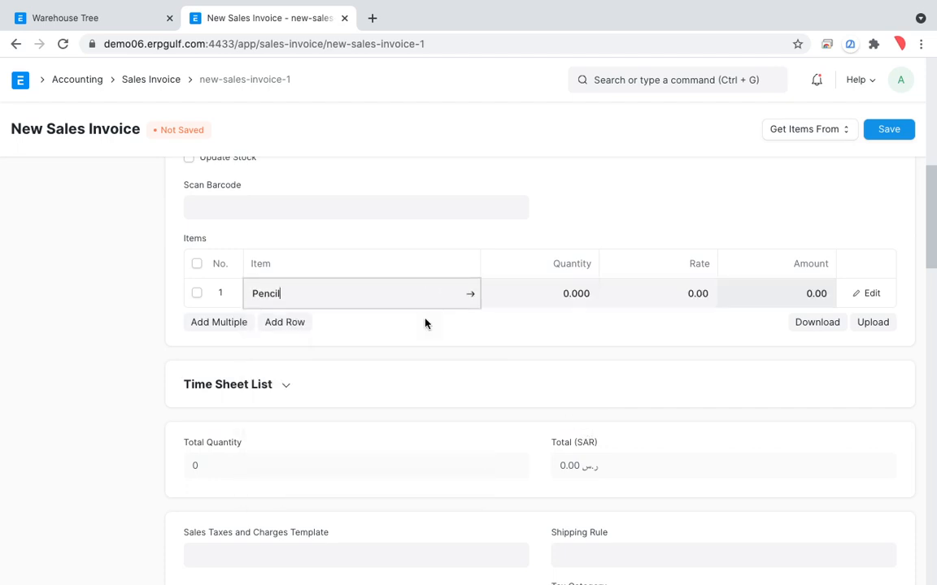
# Set the Pencil row's quantity to 2 and its rate to 20
pyautogui.click(550, 293)
pyautogui.write('2')
pyautogui.press('Tab')
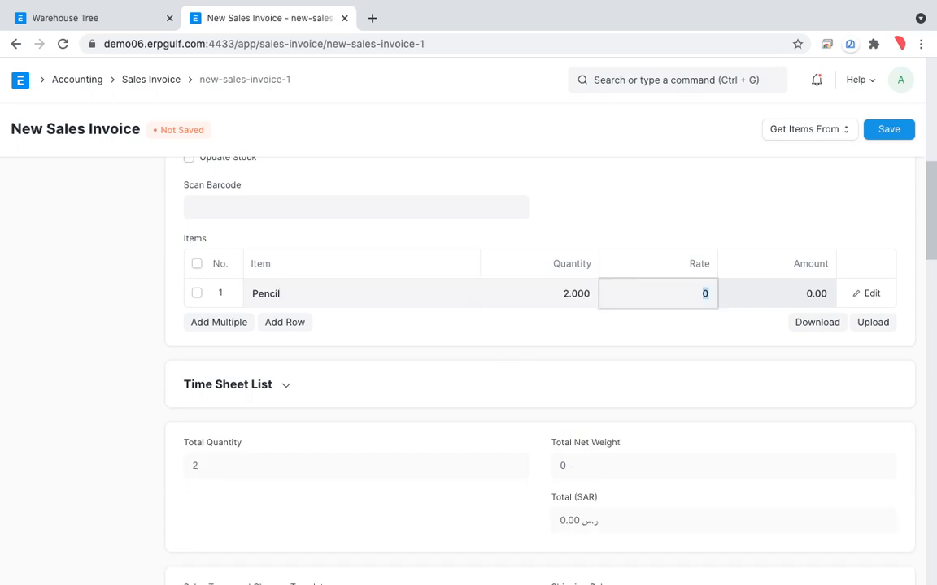
pyautogui.write('25')
pyautogui.press('BackSpace')
pyautogui.press('BackSpace')
pyautogui.press('BackSpace')
pyautogui.press('BackSpace')
pyautogui.press('BackSpace')
pyautogui.press('BackSpace')
pyautogui.write('20')
pyautogui.press('Tab')
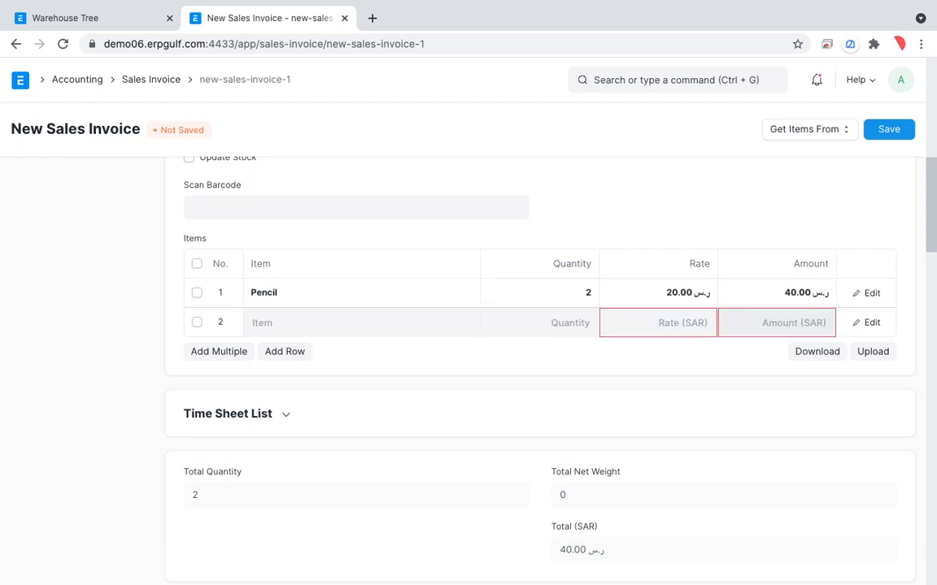
pyautogui.click(489, 440)
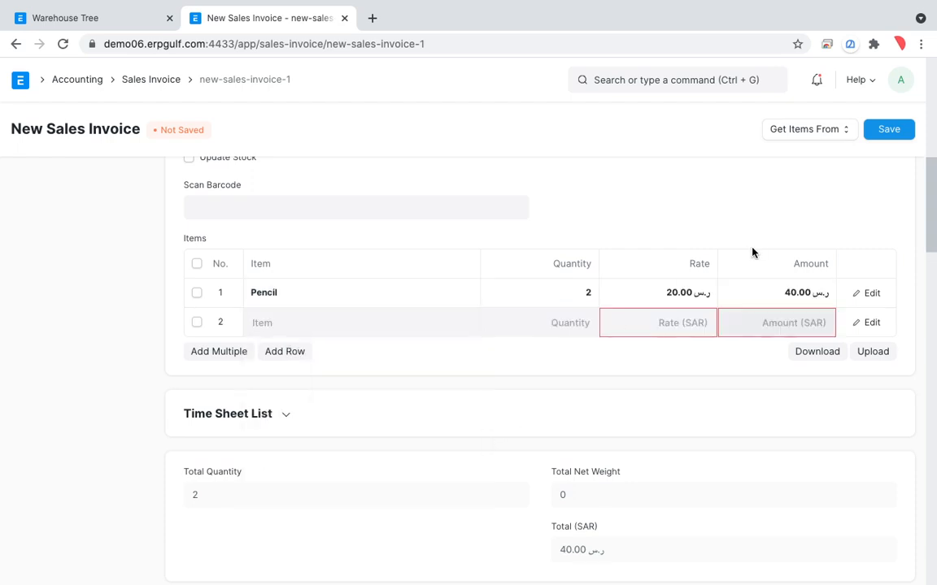
# Review the Pencil row's full details in the sales invoice, including its rates, amounts and collapsed sections, then close the row
pyautogui.click(871, 295)
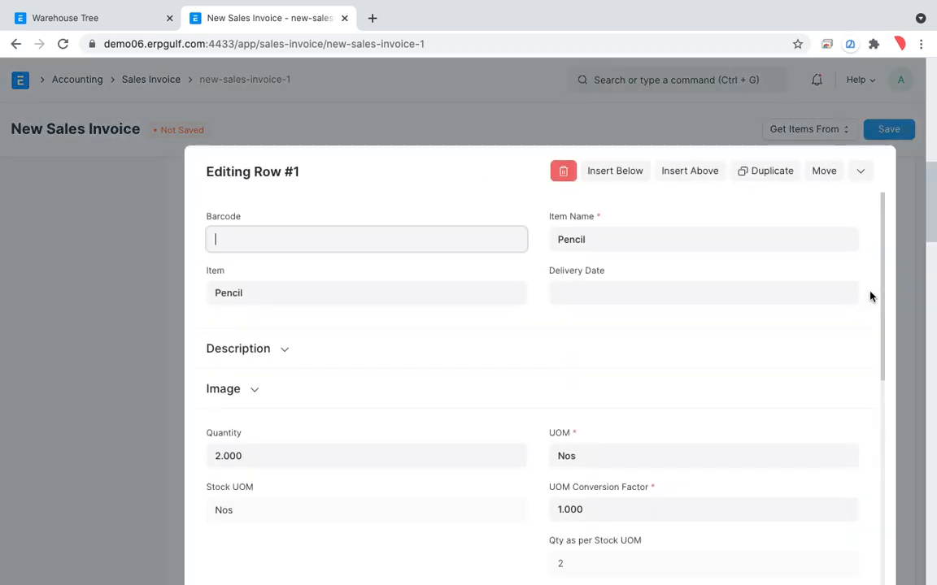
pyautogui.scroll(-3, 540, 377)
pyautogui.scroll(-5, 540, 376)
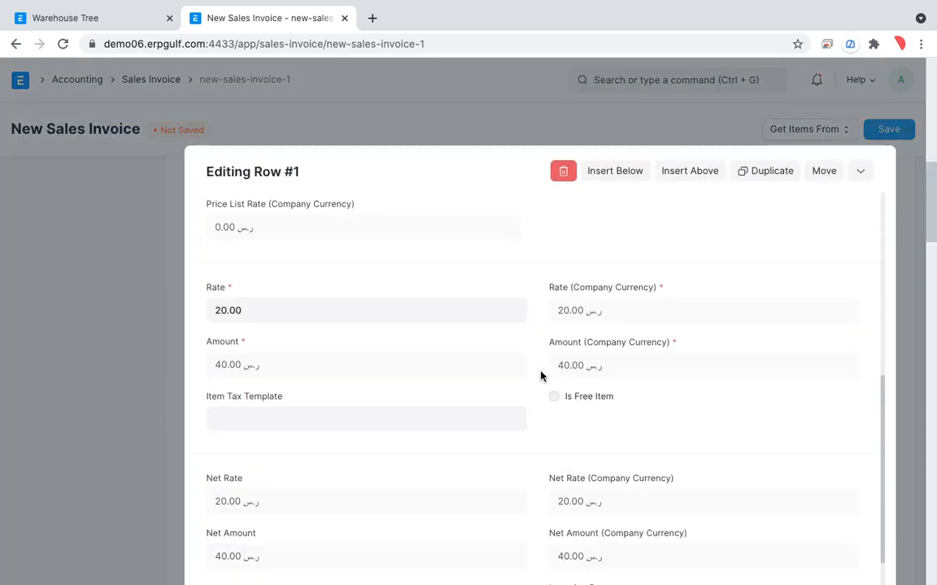
pyautogui.scroll(-2, 541, 377)
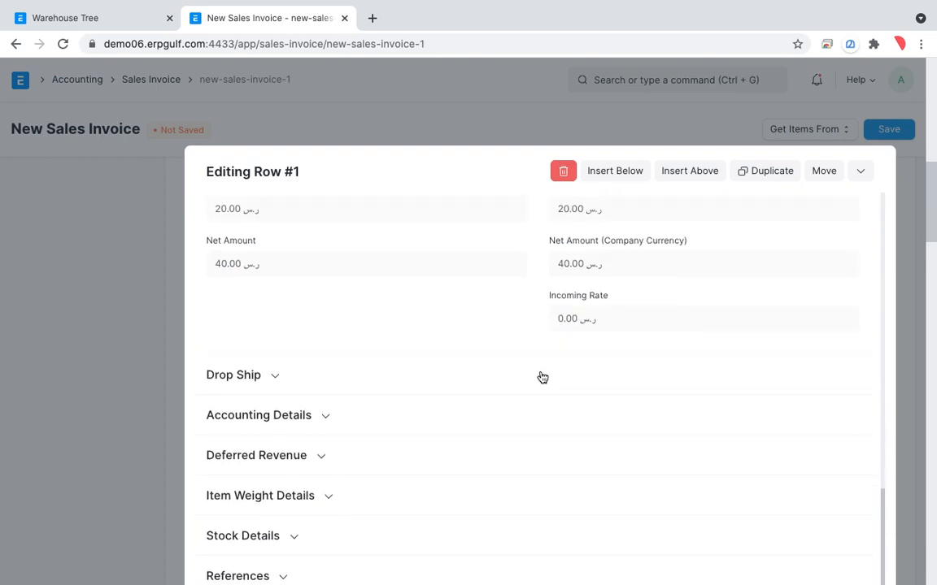
pyautogui.scroll(5, 542, 377)
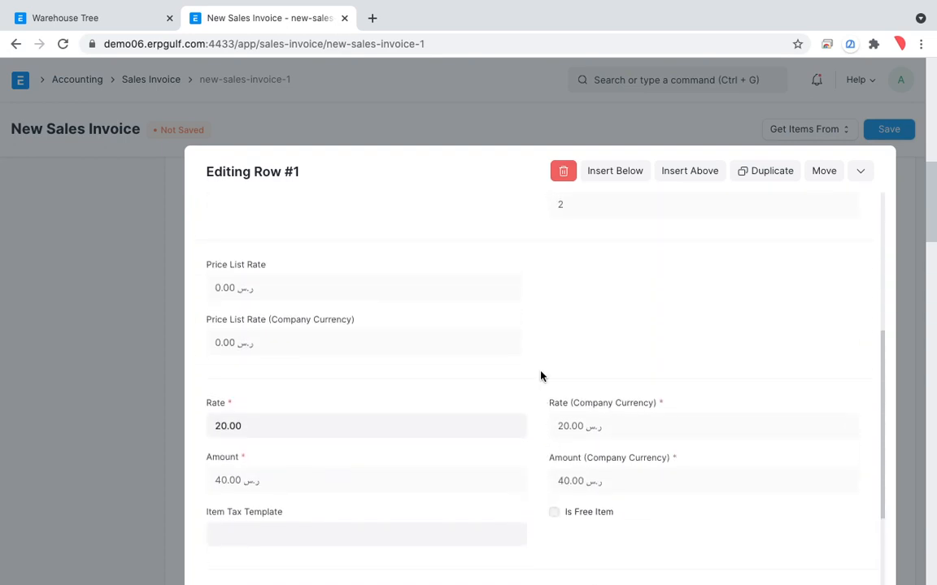
pyautogui.scroll(-3, 541, 377)
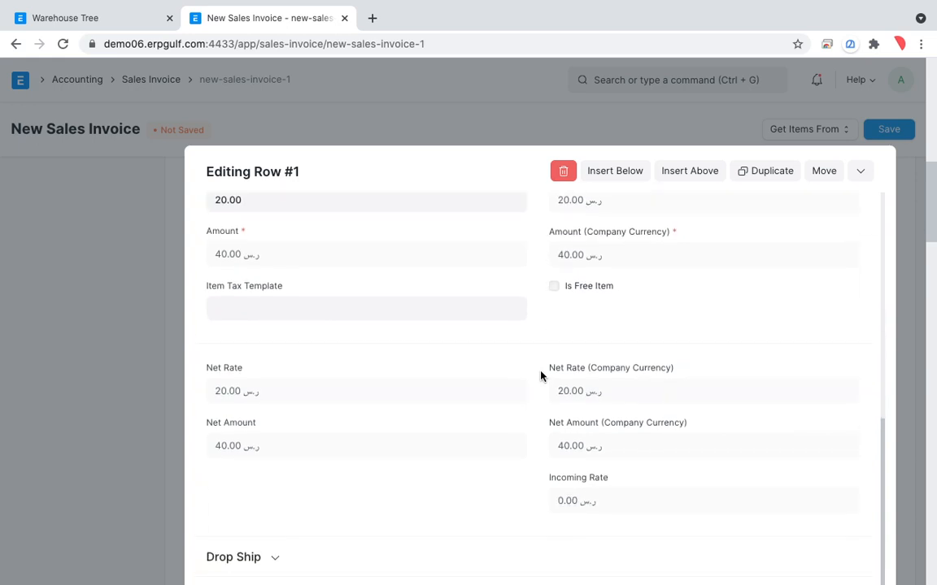
pyautogui.click(860, 170)
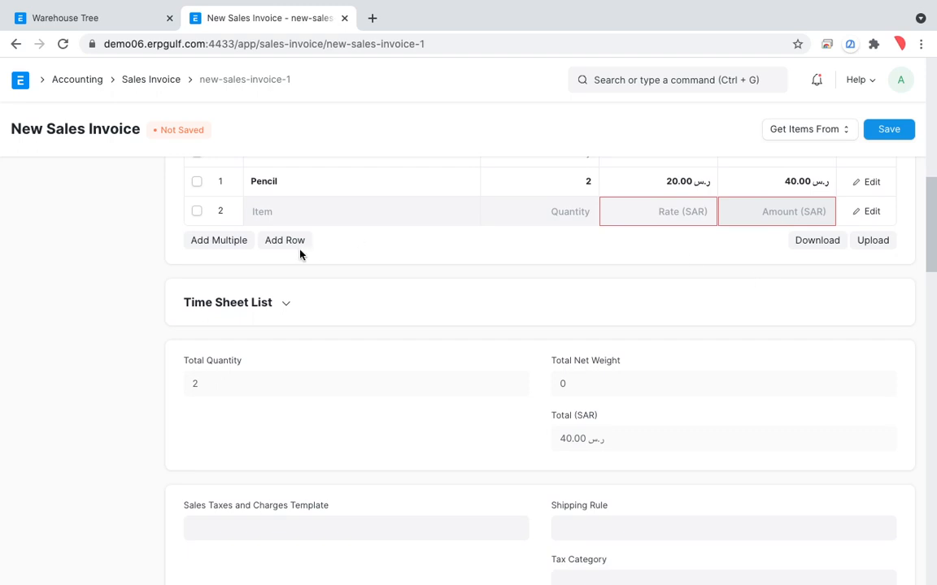
# Delete the empty second row from the Items table, then save and submit the sales invoice
pyautogui.click(196, 211)
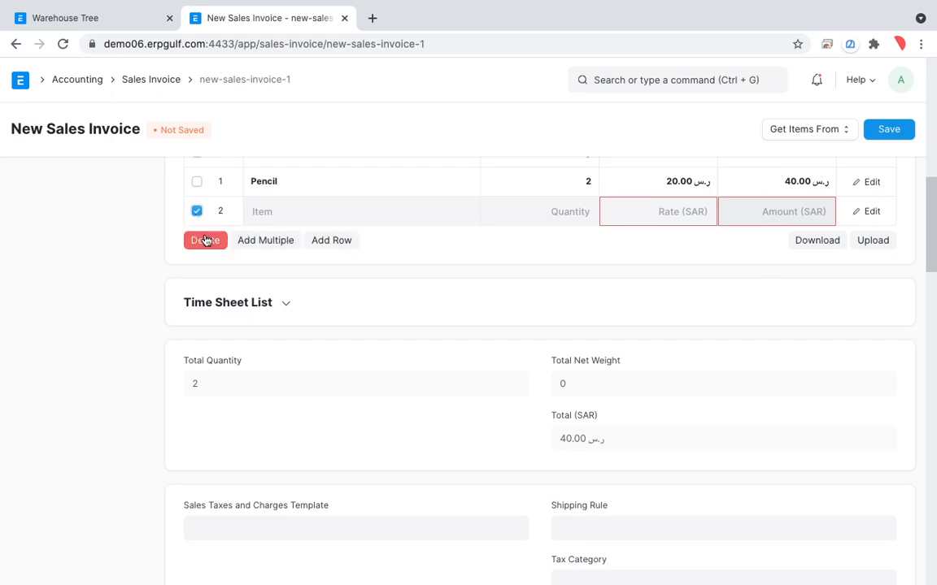
pyautogui.click(205, 241)
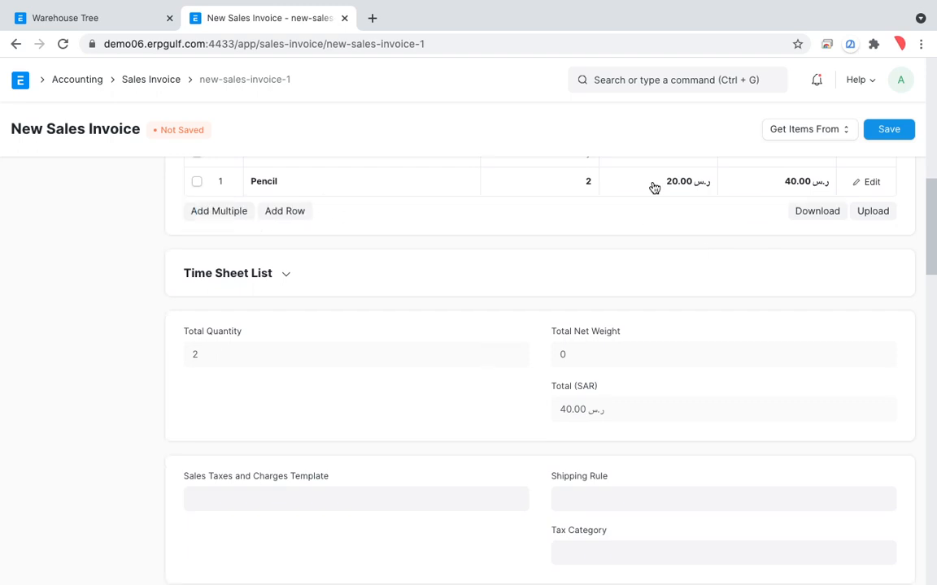
pyautogui.click(887, 135)
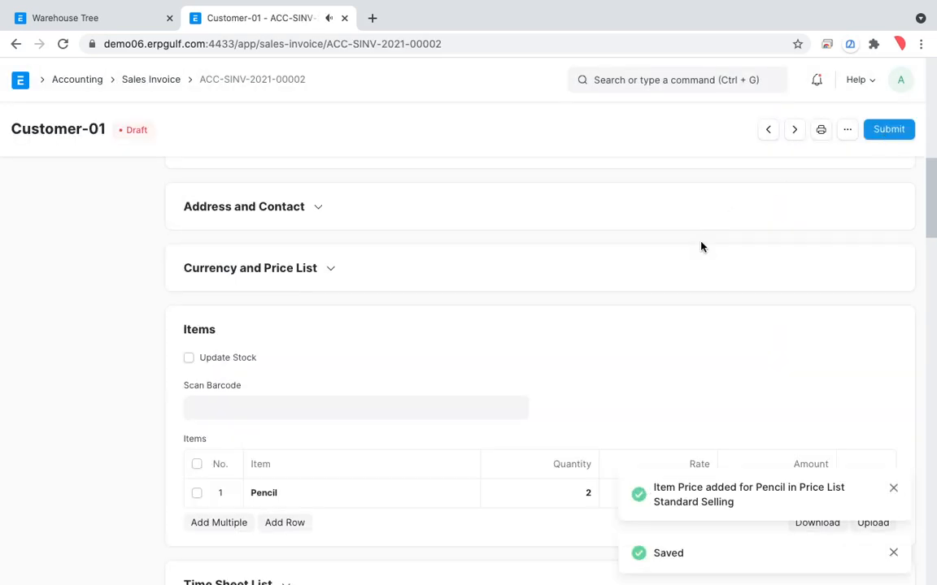
pyautogui.click(887, 130)
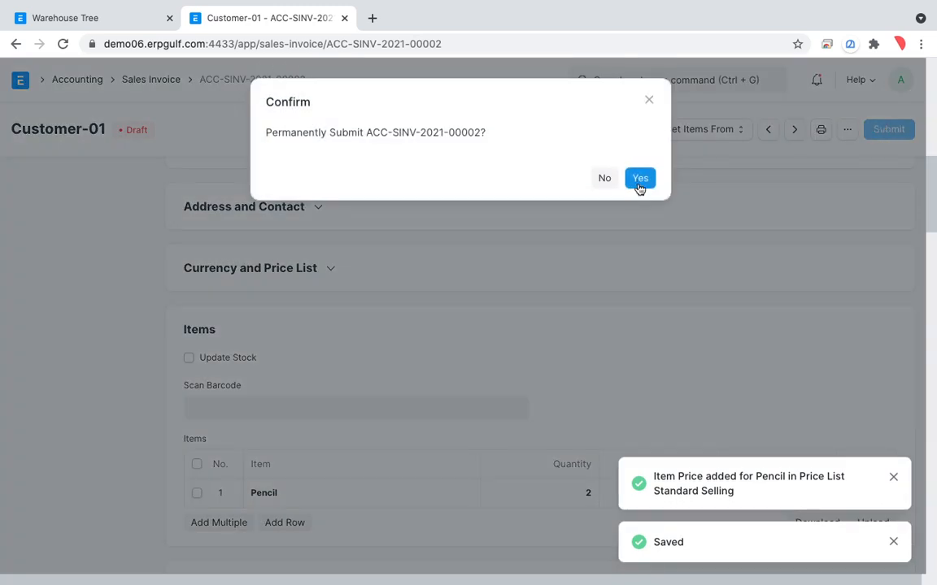
pyautogui.click(639, 180)
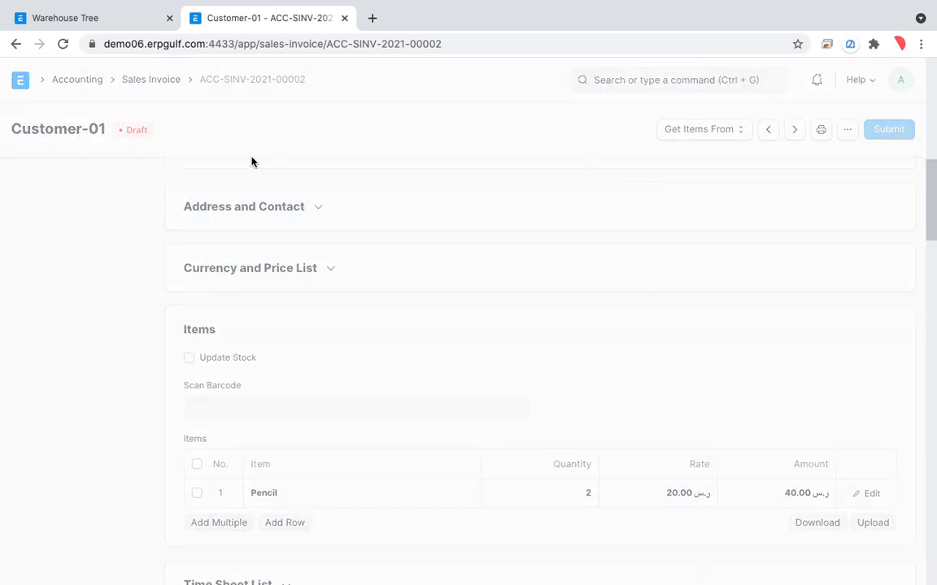
# Open the Stock Ledger report from the Stock workspace and clear its voucher number filter
pyautogui.click(161, 85)
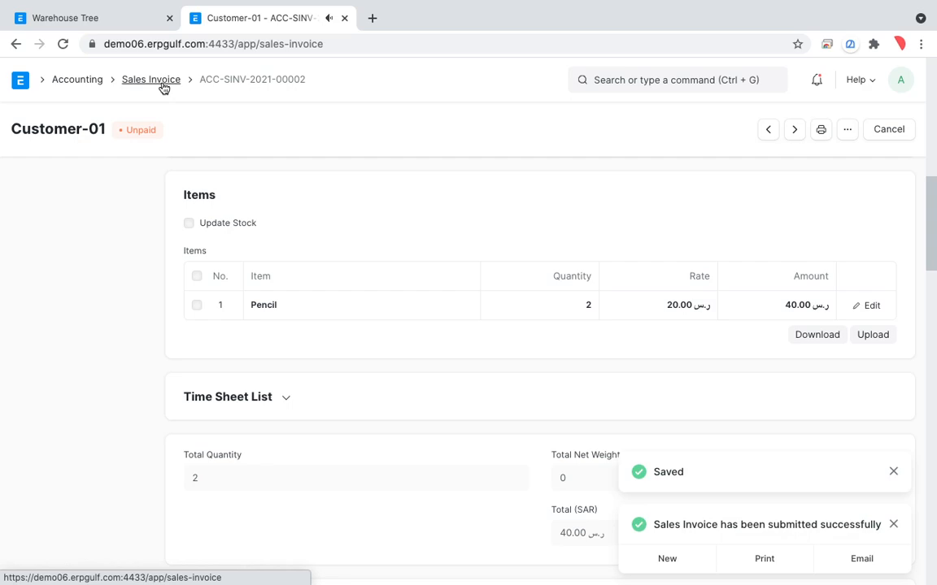
pyautogui.click(92, 86)
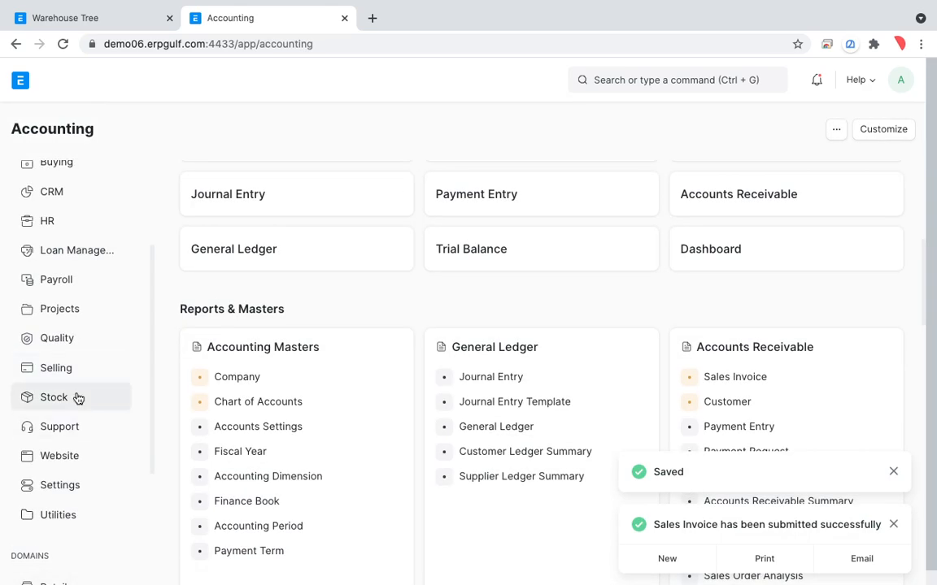
pyautogui.click(78, 398)
pyautogui.click(732, 359)
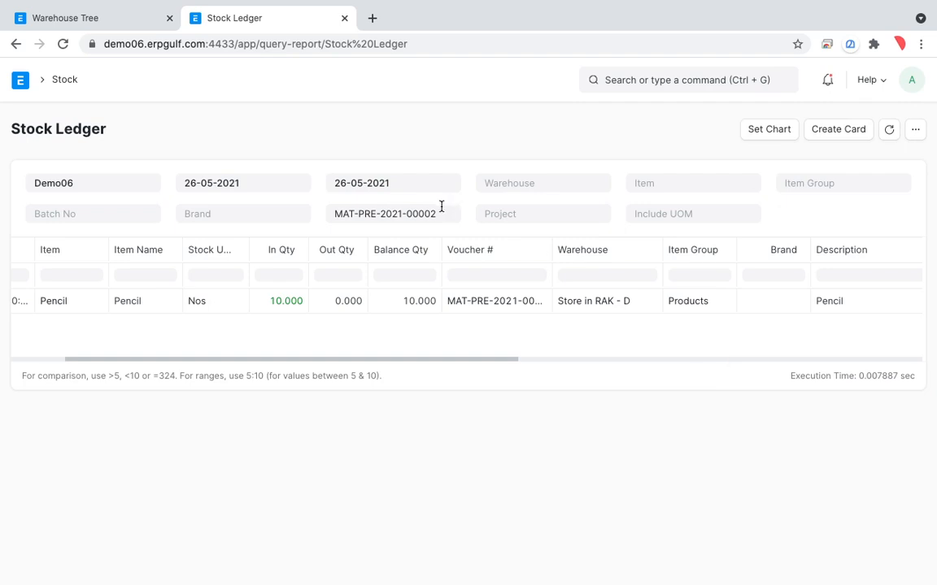
pyautogui.click(443, 213)
pyautogui.press('BackSpace')
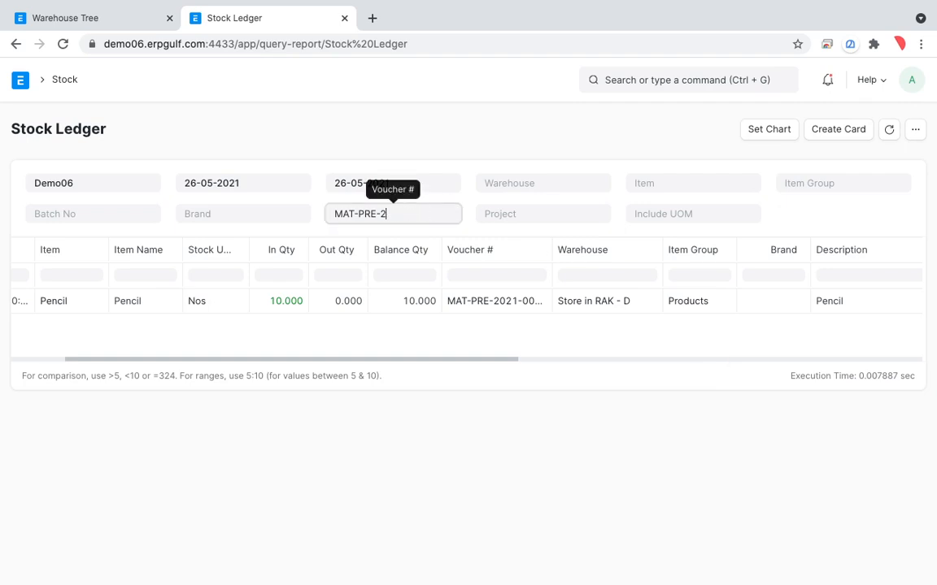
pyautogui.press('BackSpace')
pyautogui.press('BackSpace')
pyautogui.press('BackSpace')
pyautogui.press('Tab')
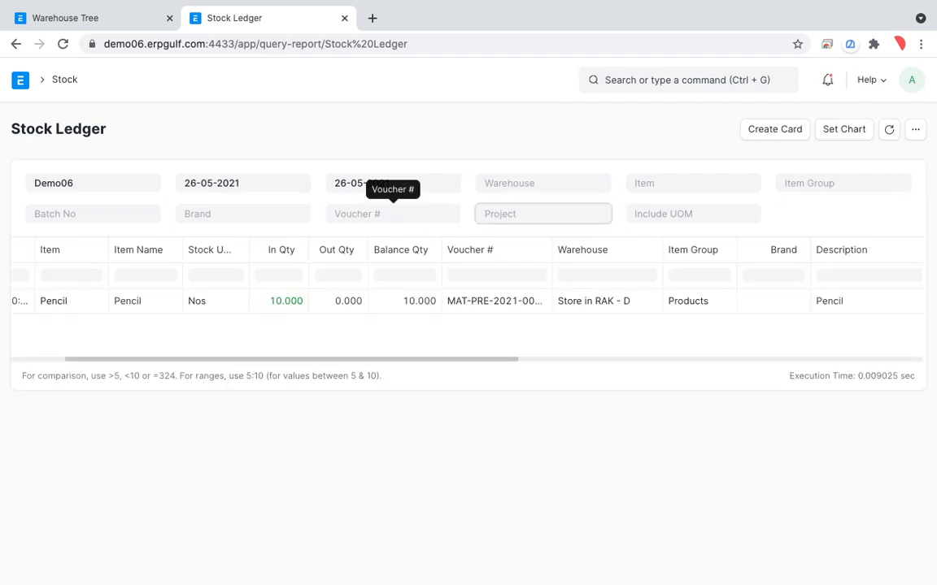
# Set the Stock Ledger's end date to 27-05-2021 and check the Pencil entries, reopening the report from the Stock workspace
pyautogui.click(391, 356)
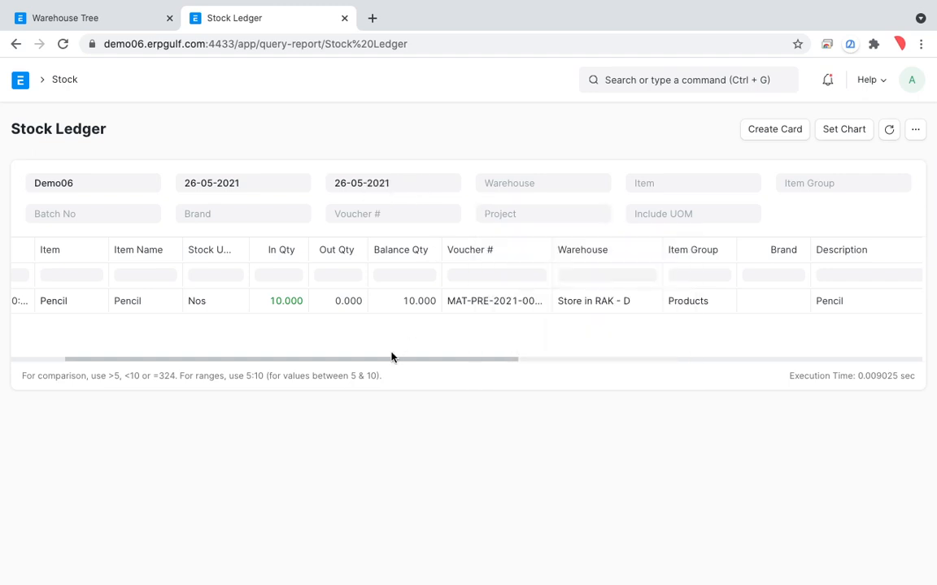
pyautogui.click(435, 184)
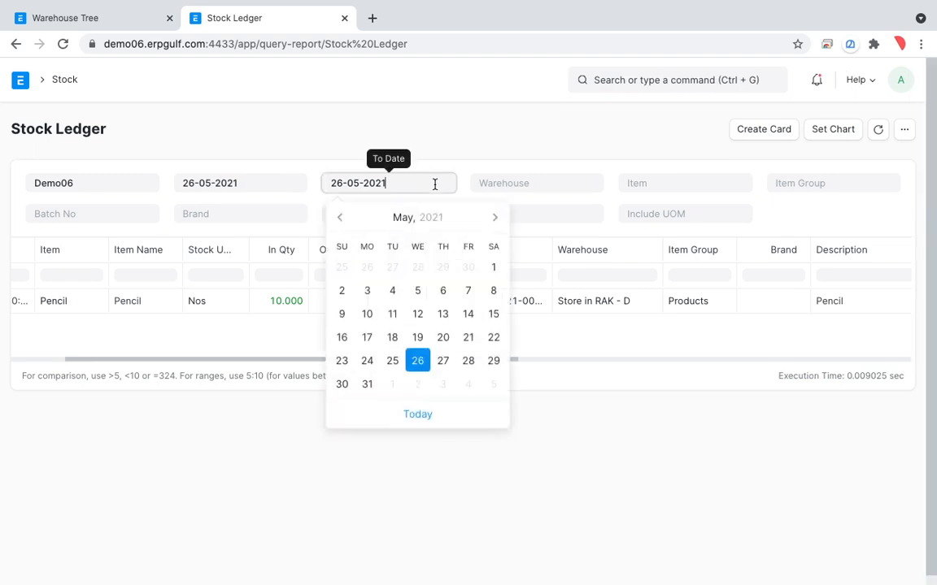
pyautogui.click(443, 361)
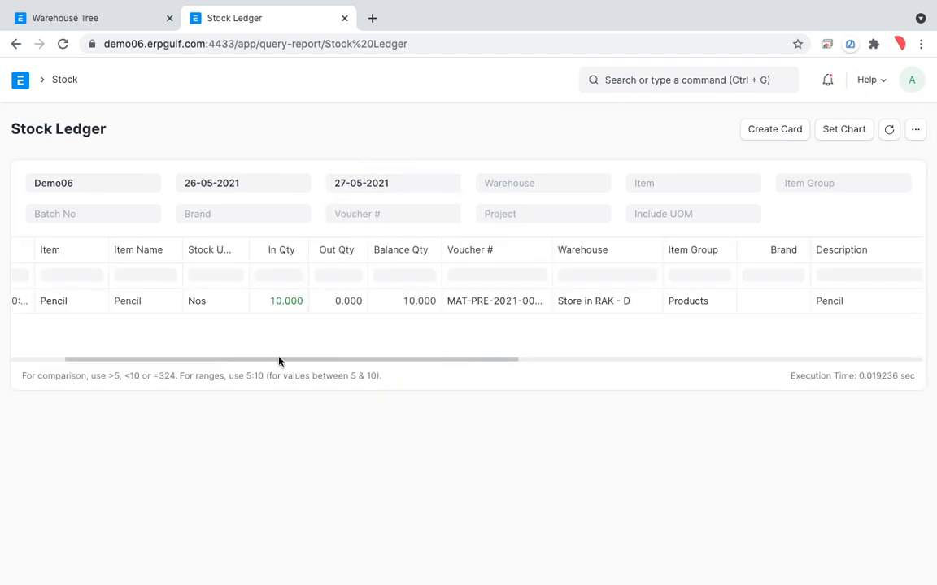
pyautogui.hscroll(-5, 290, 366)
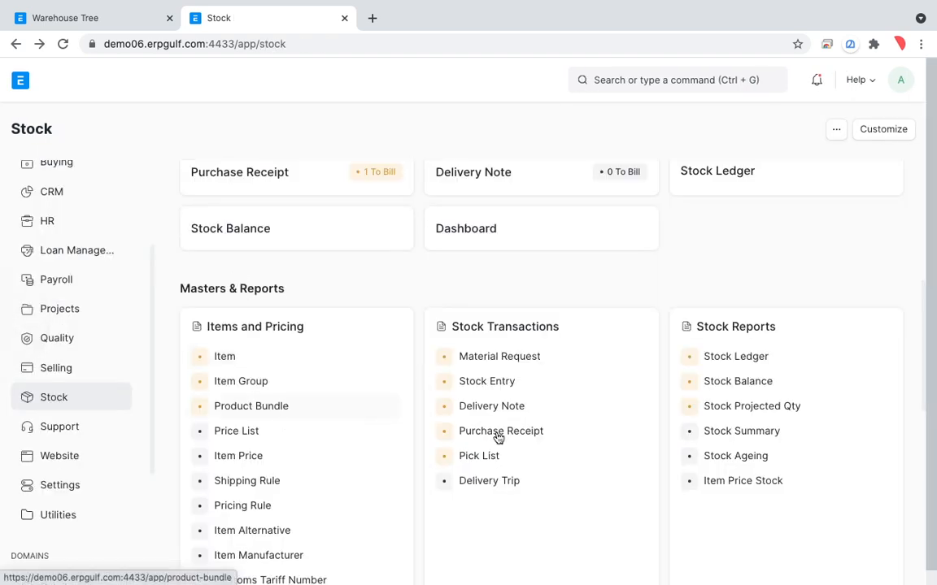
pyautogui.click(702, 356)
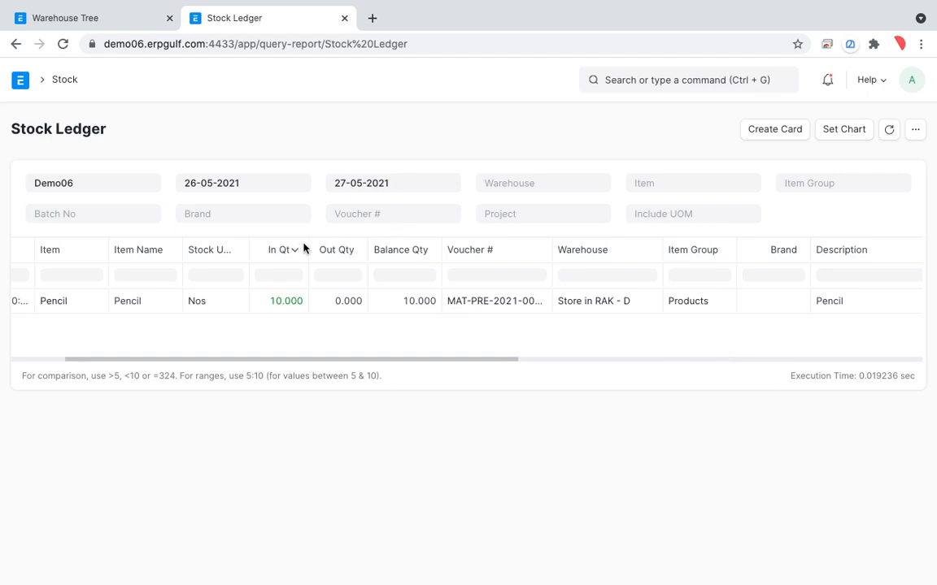
pyautogui.hscroll(-5, 303, 248)
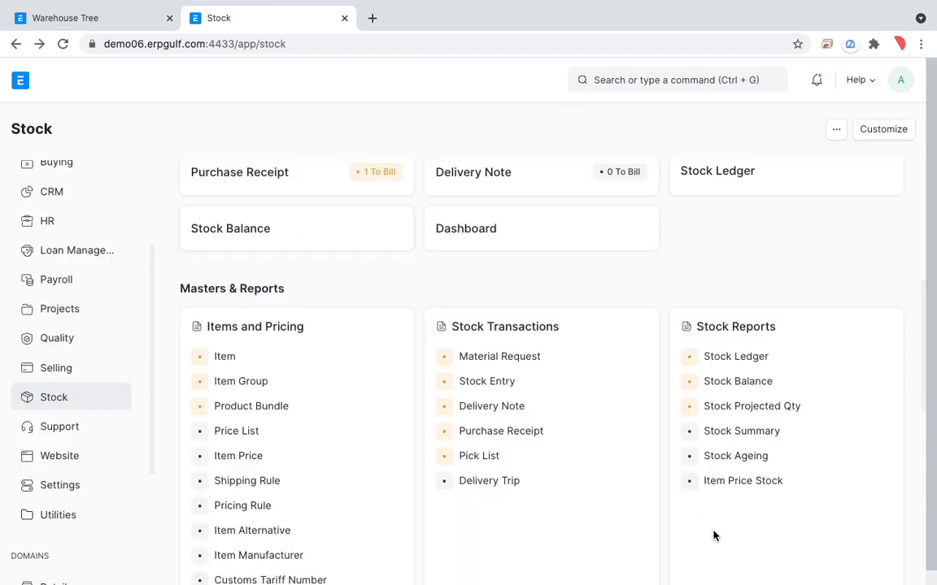
# Generate a new Stock Balance report for Demo06, check the Pencil balance, and return to the Stock workspace
pyautogui.click(753, 383)
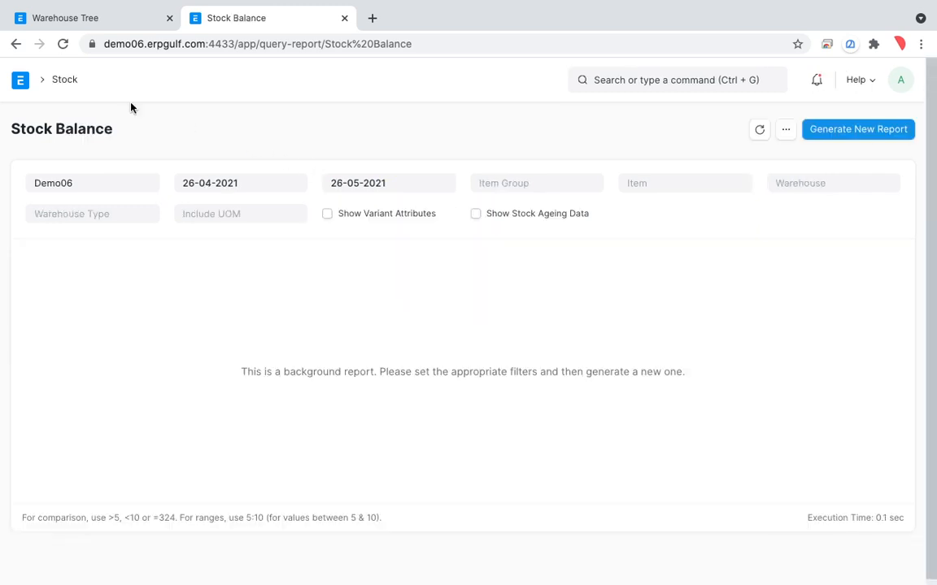
pyautogui.click(858, 138)
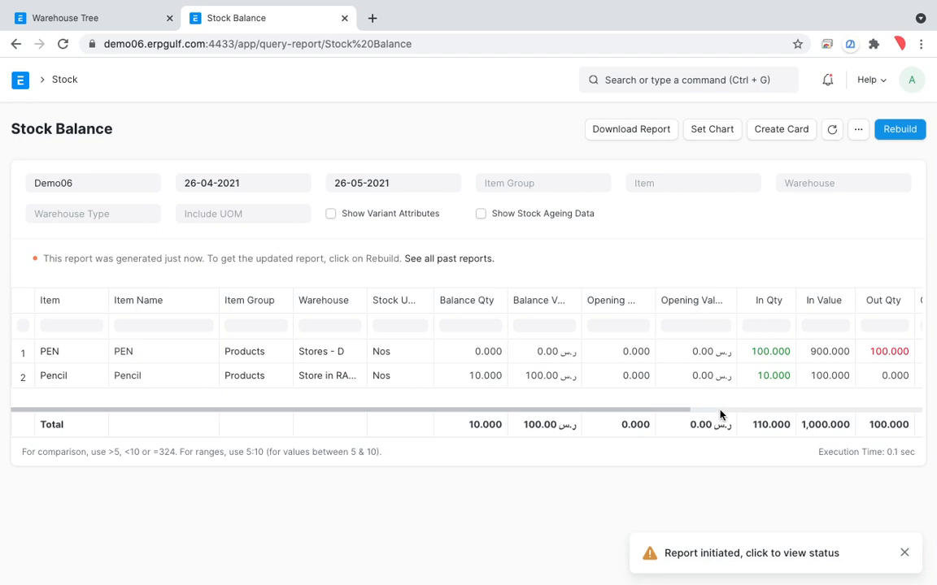
pyautogui.click(58, 82)
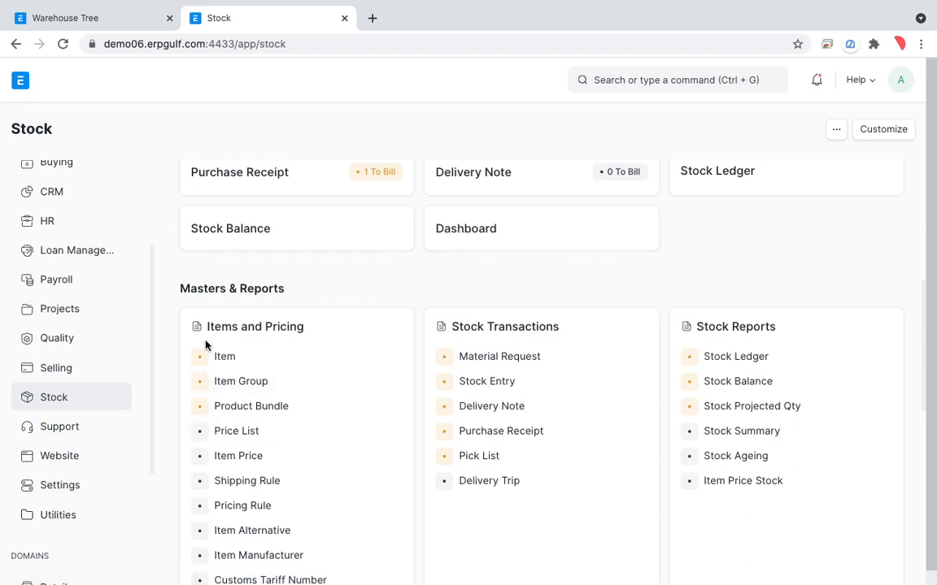
pyautogui.click(746, 384)
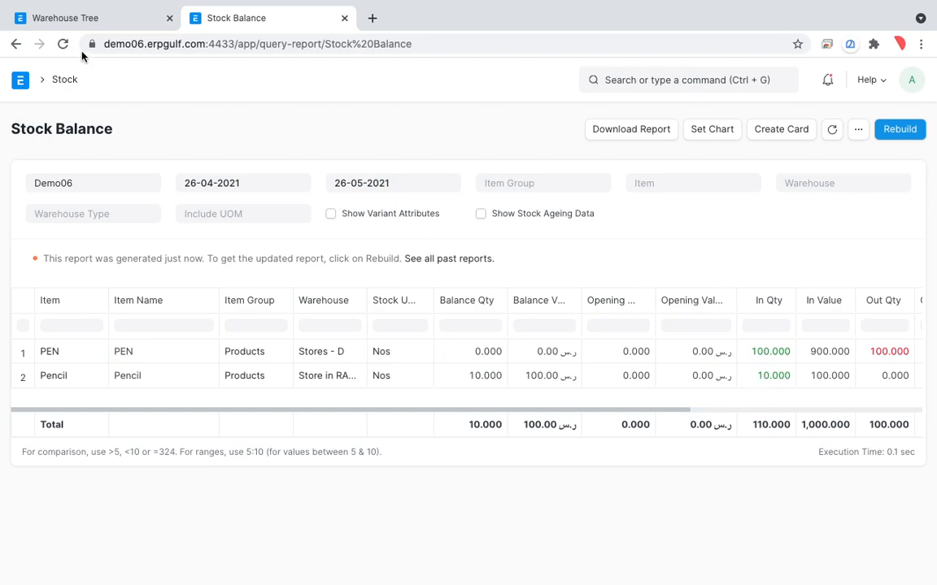
pyautogui.click(68, 79)
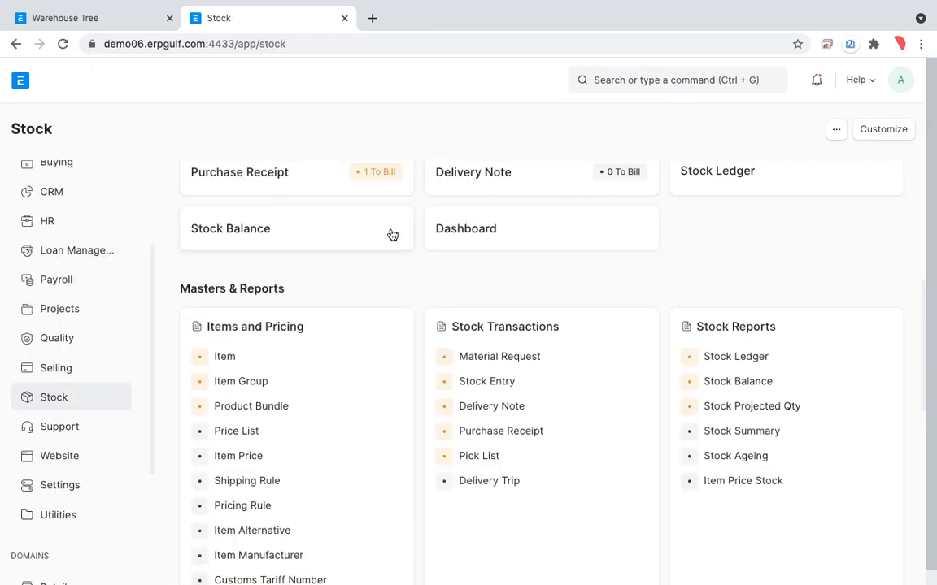
# Search the Selling workspace page for "invo" and open the Sales Invoice list
pyautogui.scroll(5, 392, 235)
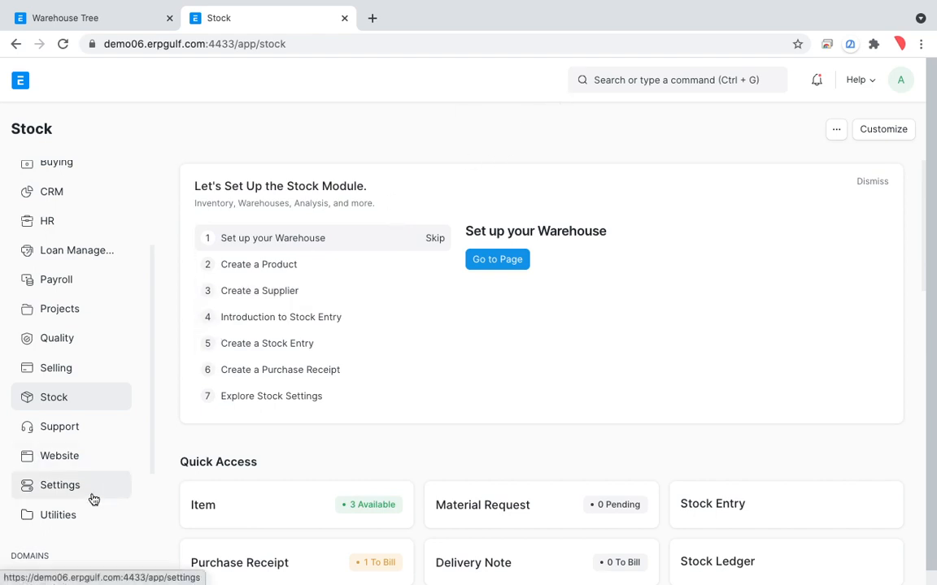
pyautogui.click(89, 377)
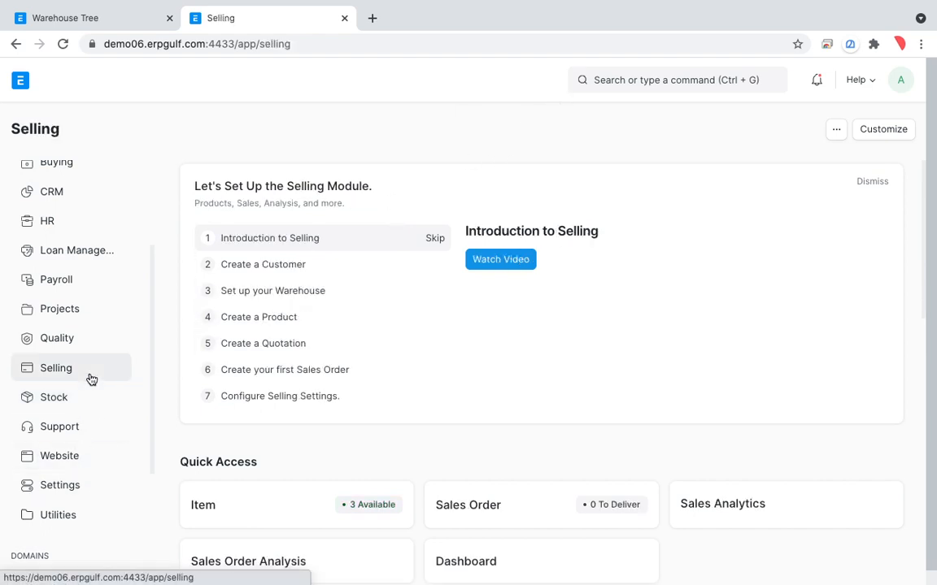
pyautogui.scroll(-4, 399, 396)
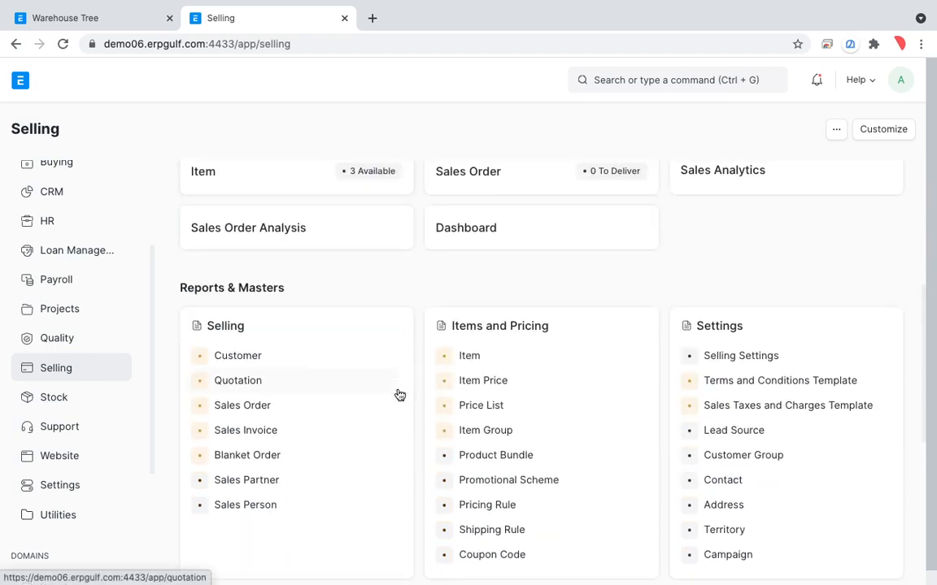
pyautogui.hotkey('ctrl', 'f')
pyautogui.write('invo')
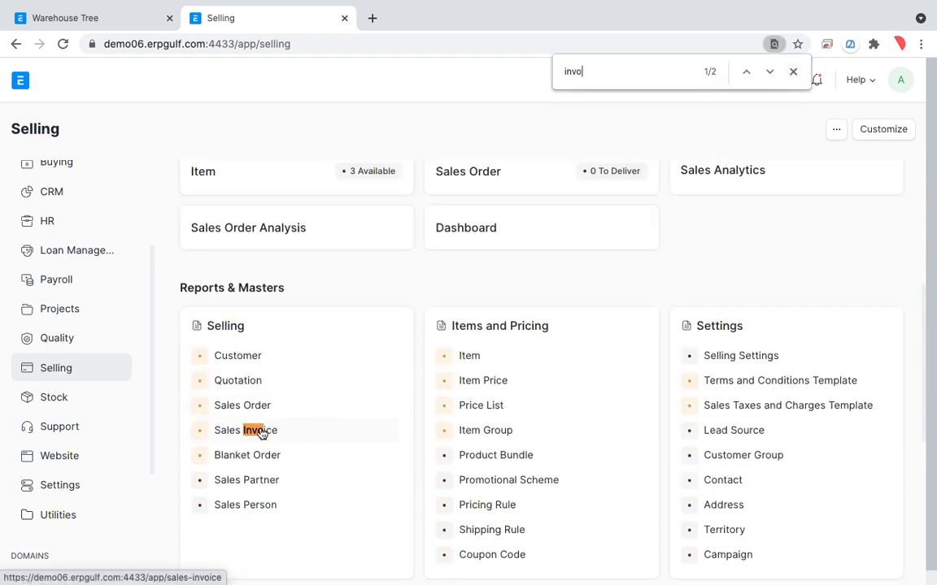
pyautogui.click(271, 430)
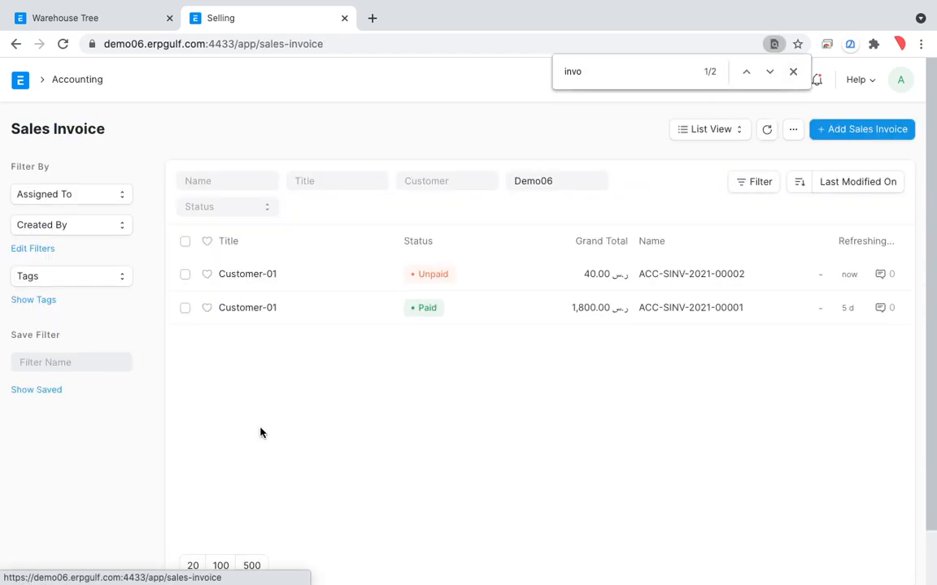
# Open the unpaid Customer-01 sales invoice and examine the Update Stock option in its Items section
pyautogui.click(253, 278)
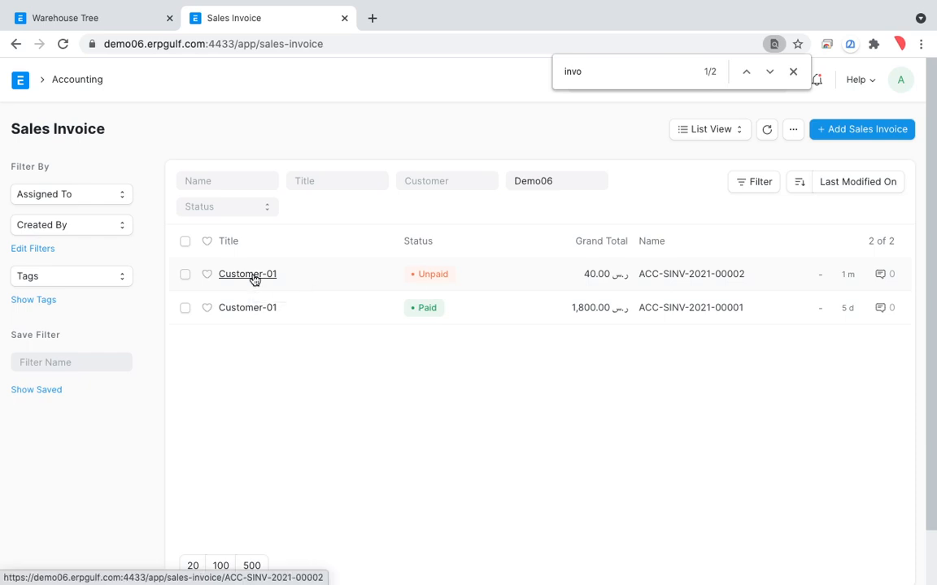
pyautogui.scroll(-7, 418, 382)
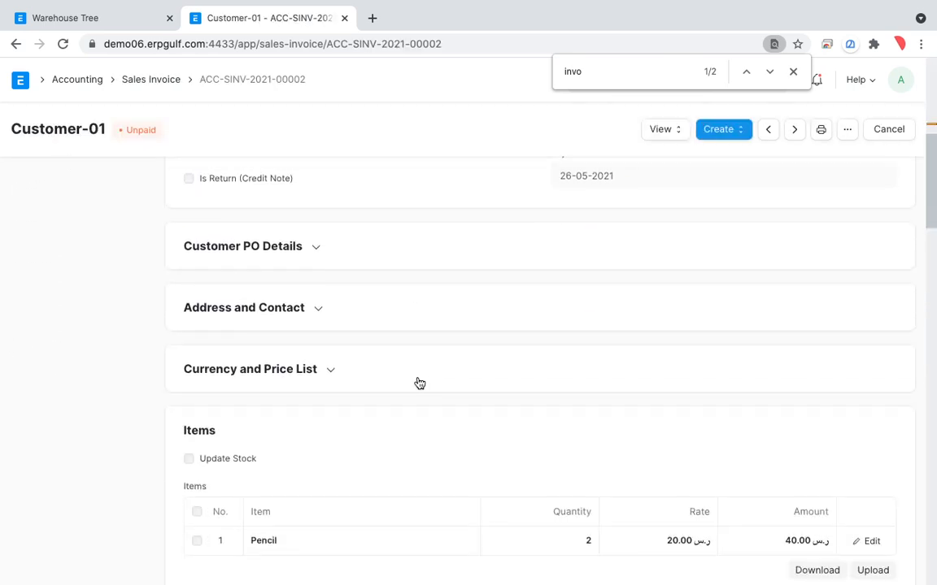
pyautogui.hotkey('alt', 'Tab')
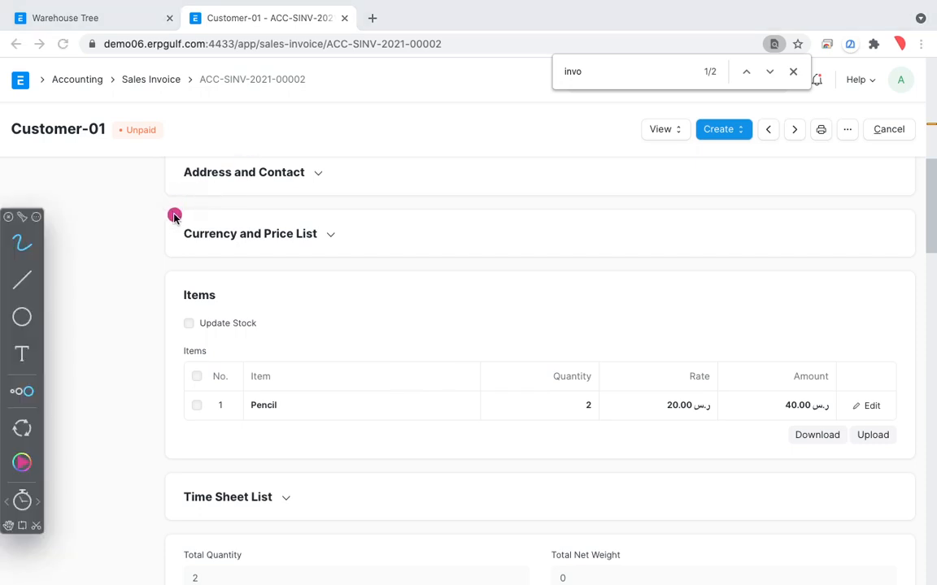
# Mark the Update Stock option in the invoice's Items section with temporary freehand circles and check marks, and leave annotation mode
pyautogui.moveTo(255, 286)
pyautogui.mouseDown()
pyautogui.moveTo(125, 318)
pyautogui.moveTo(289, 334)
pyautogui.moveTo(172, 290)
pyautogui.mouseUp()
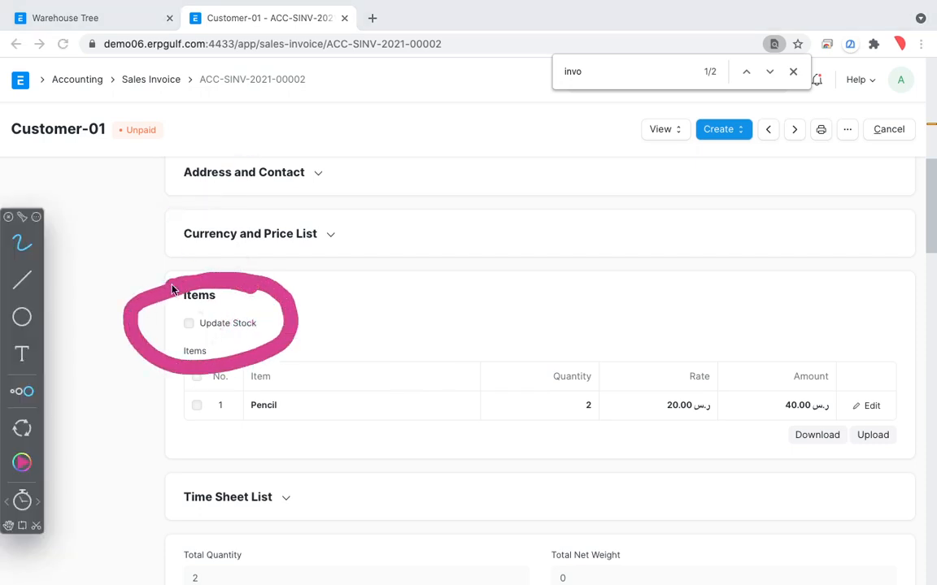
pyautogui.moveTo(167, 325); pyautogui.dragTo(241, 297)
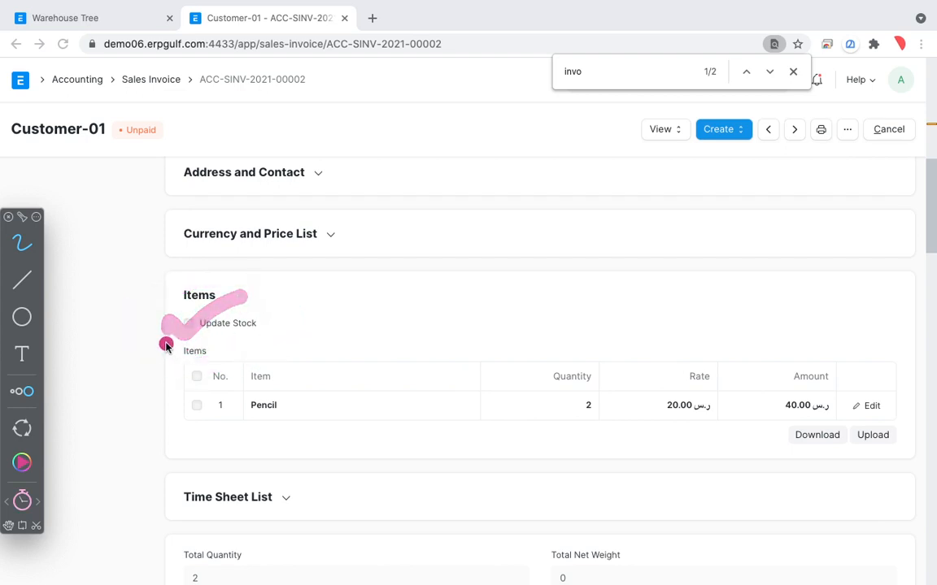
pyautogui.moveTo(164, 325)
pyautogui.mouseDown()
pyautogui.moveTo(178, 336)
pyautogui.moveTo(242, 308)
pyautogui.mouseUp()
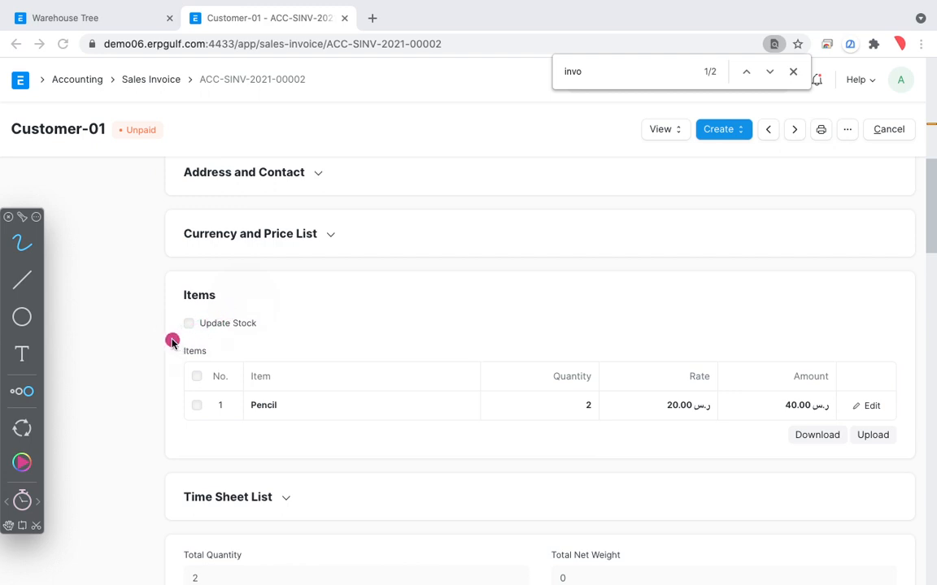
pyautogui.moveTo(169, 339); pyautogui.dragTo(234, 315)
pyautogui.moveTo(388, 286)
pyautogui.mouseDown()
pyautogui.moveTo(183, 275)
pyautogui.moveTo(401, 310)
pyautogui.mouseUp()
pyautogui.moveTo(203, 303); pyautogui.dragTo(154, 360)
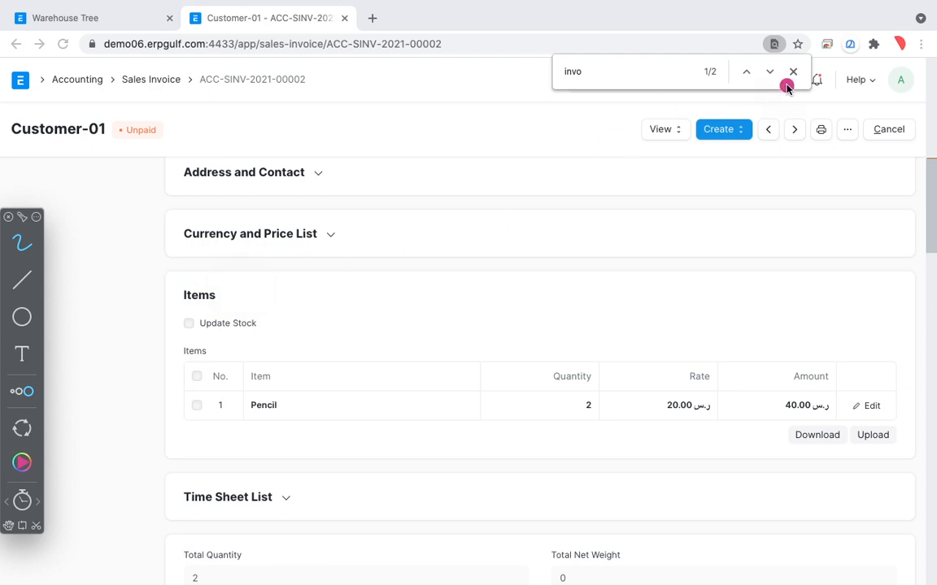
pyautogui.press('Escape')
# Close the in-page search and go from the sales invoice to the Stock workspace
pyautogui.click(665, 135)
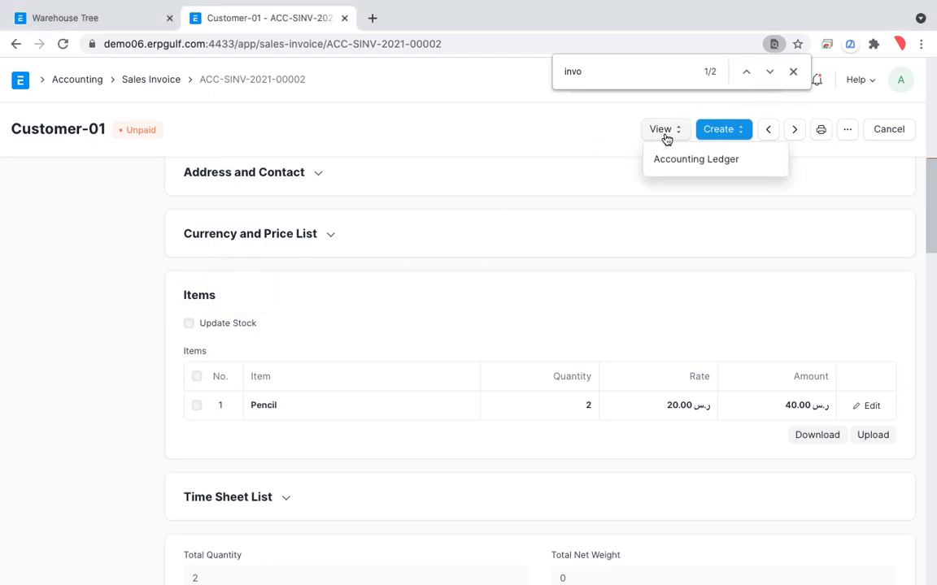
pyautogui.click(792, 72)
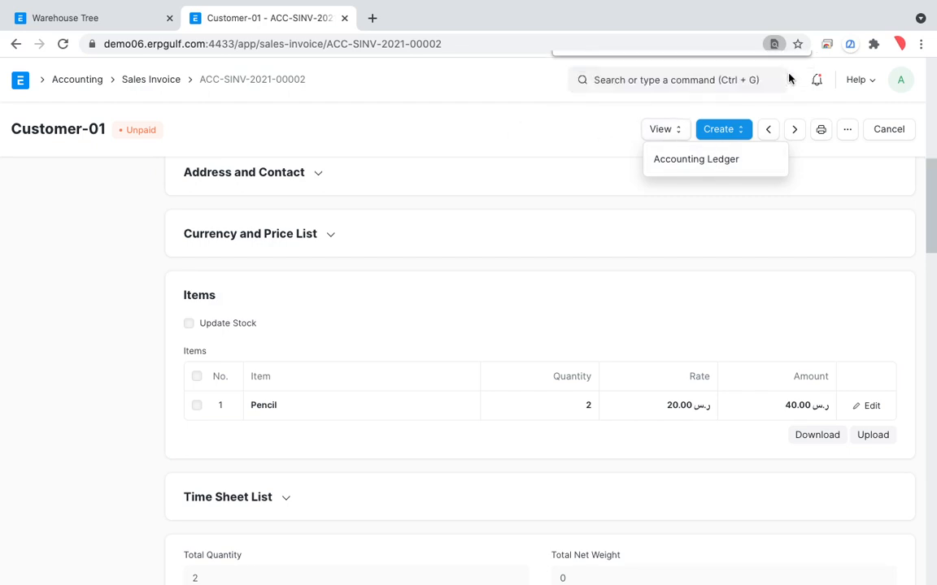
pyautogui.click(157, 80)
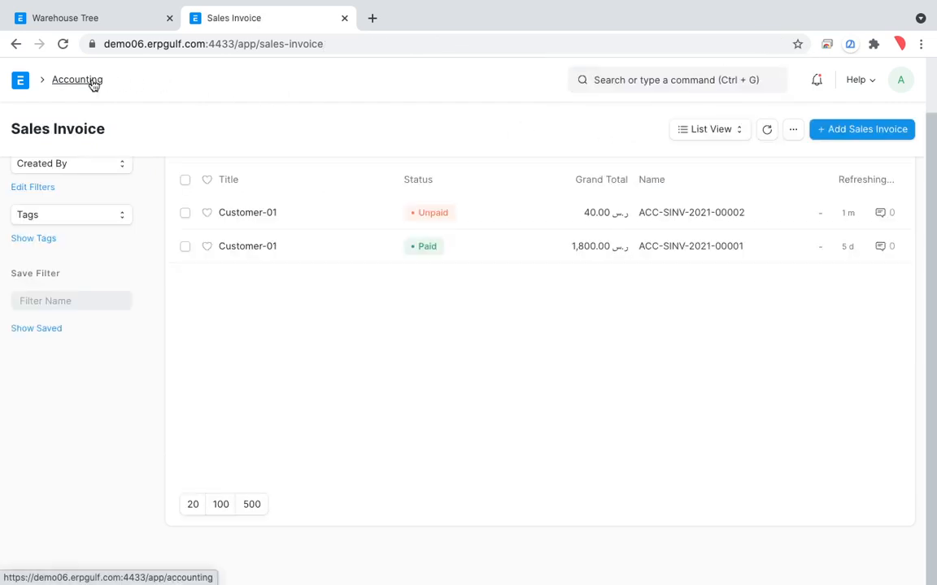
pyautogui.click(88, 81)
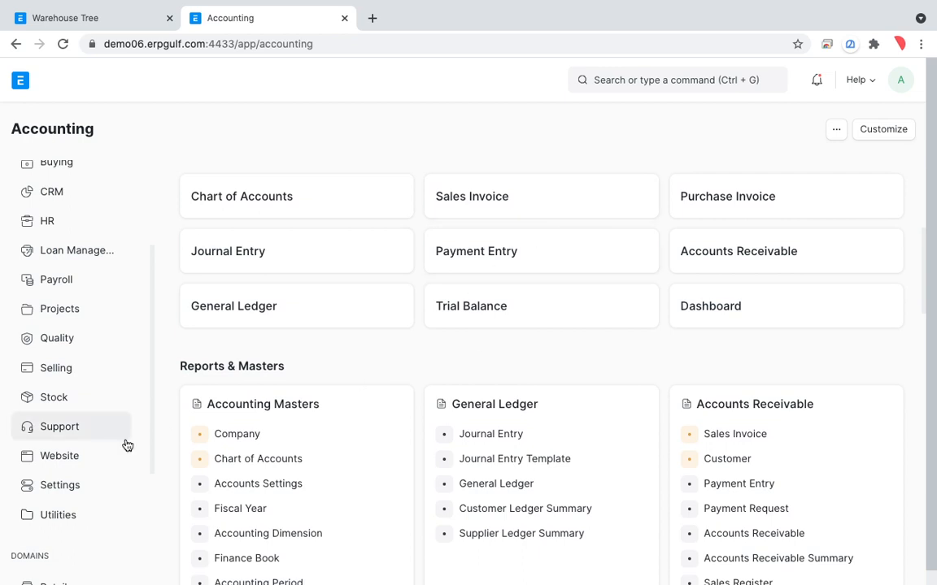
pyautogui.click(65, 402)
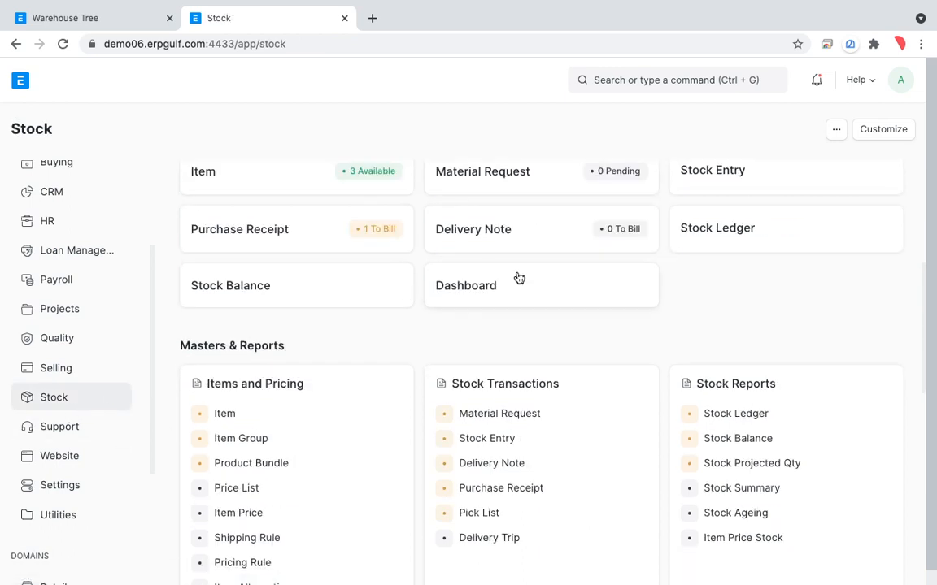
# Circle the Purchase Receipt and Delivery Note shortcuts with temporary freehand annotations, and leave annotation mode
pyautogui.hotkey('alt', 'Tab')
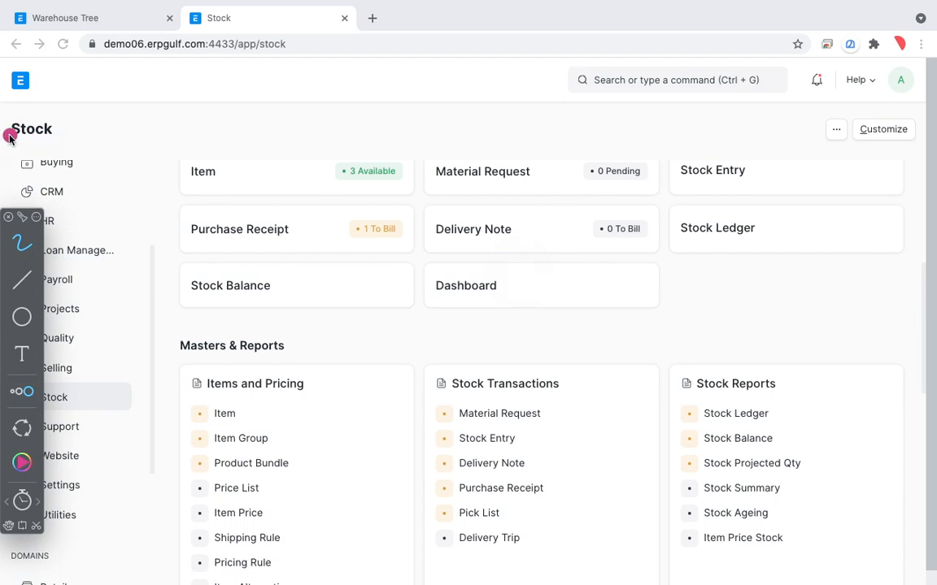
pyautogui.moveTo(242, 197)
pyautogui.mouseDown()
pyautogui.moveTo(204, 197)
pyautogui.moveTo(309, 260)
pyautogui.moveTo(299, 188)
pyautogui.moveTo(187, 191)
pyautogui.mouseUp()
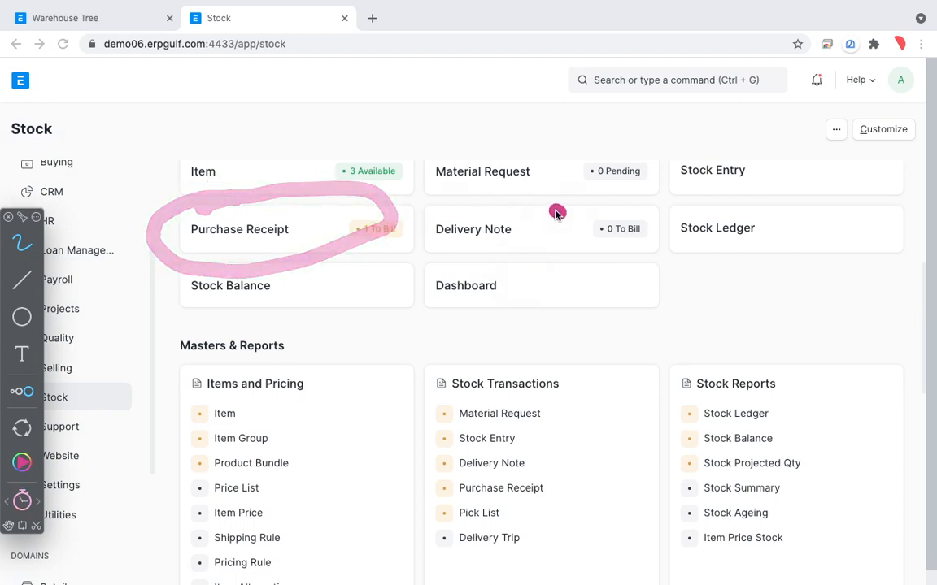
pyautogui.moveTo(556, 211)
pyautogui.mouseDown()
pyautogui.moveTo(397, 261)
pyautogui.moveTo(608, 237)
pyautogui.moveTo(467, 195)
pyautogui.mouseUp()
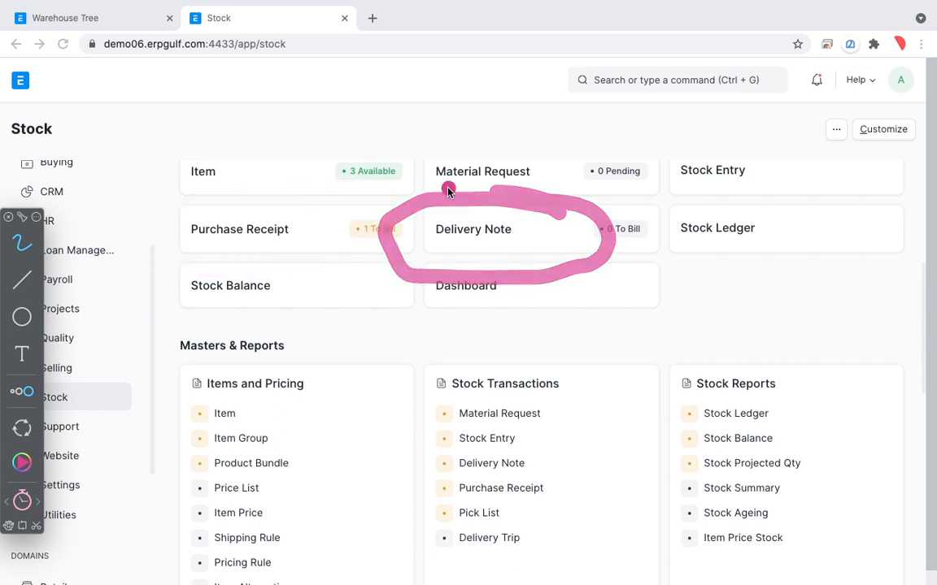
pyautogui.press('Escape')
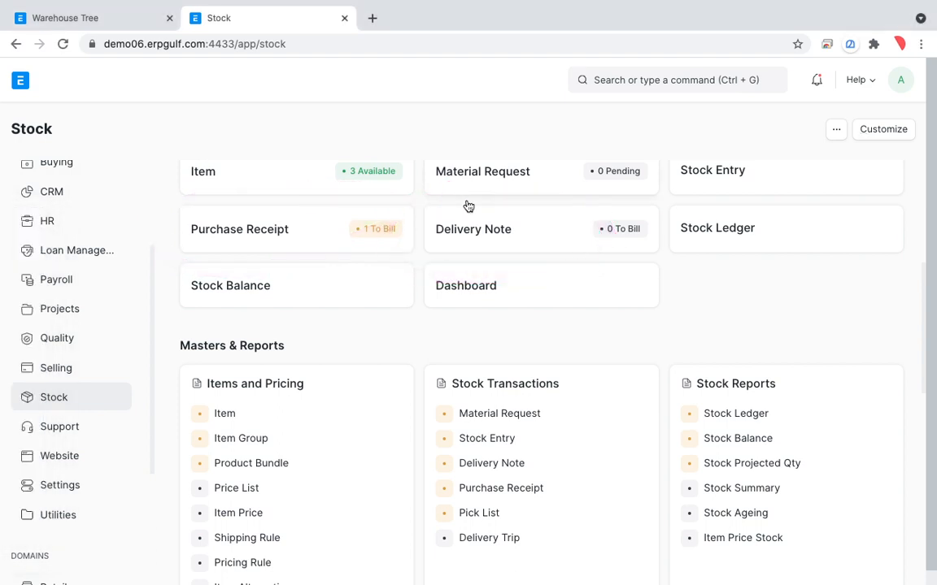
# Create a new delivery note and set its customer to Customer-01
pyautogui.click(502, 230)
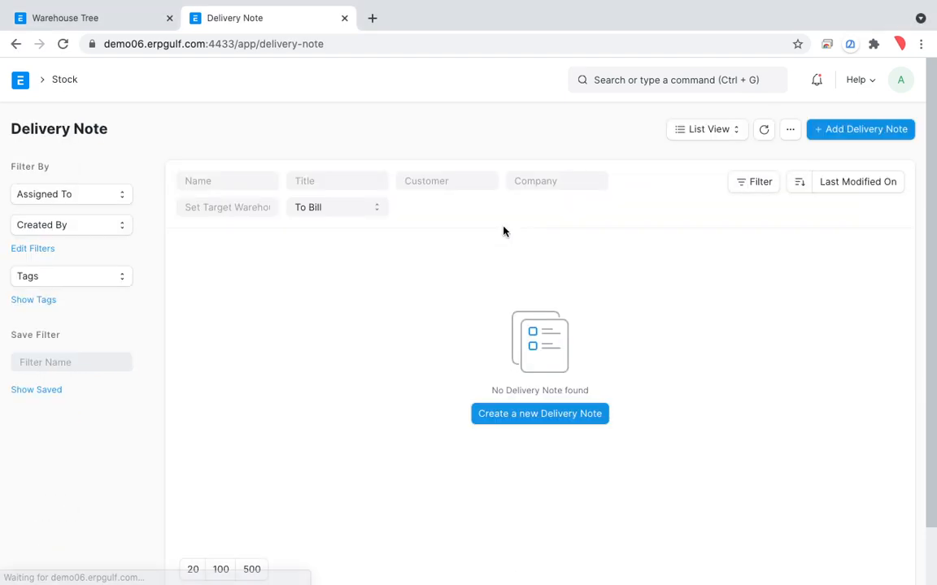
pyautogui.click(520, 424)
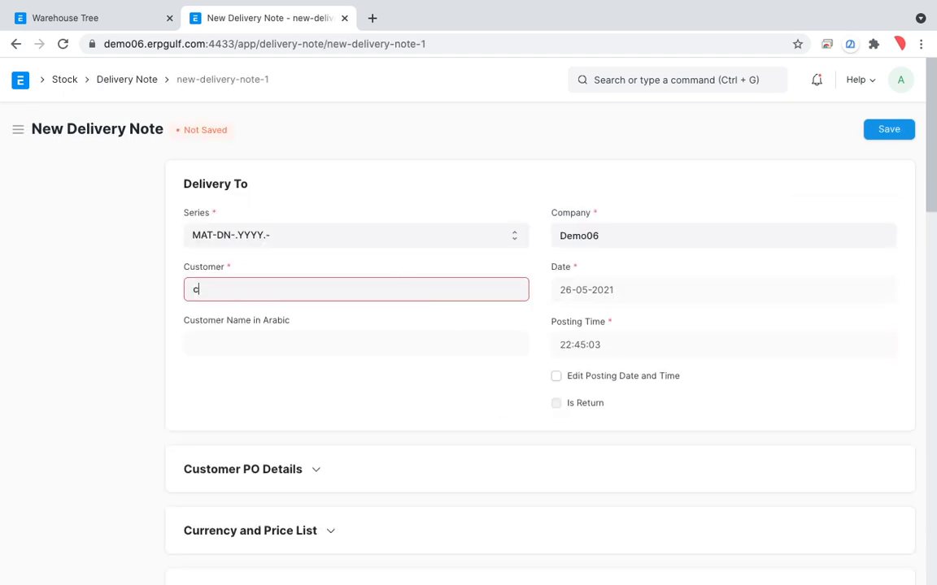
pyautogui.write('cus')
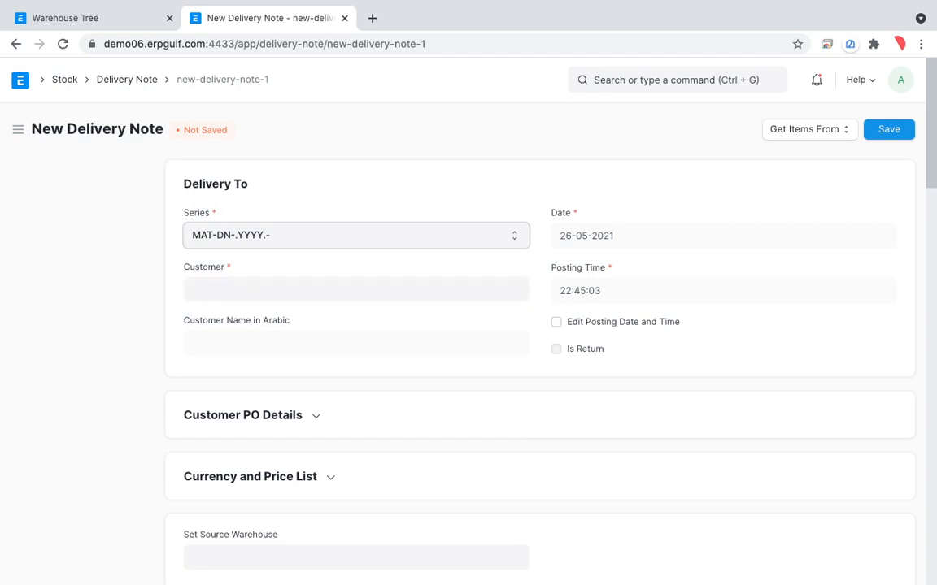
pyautogui.click(394, 287)
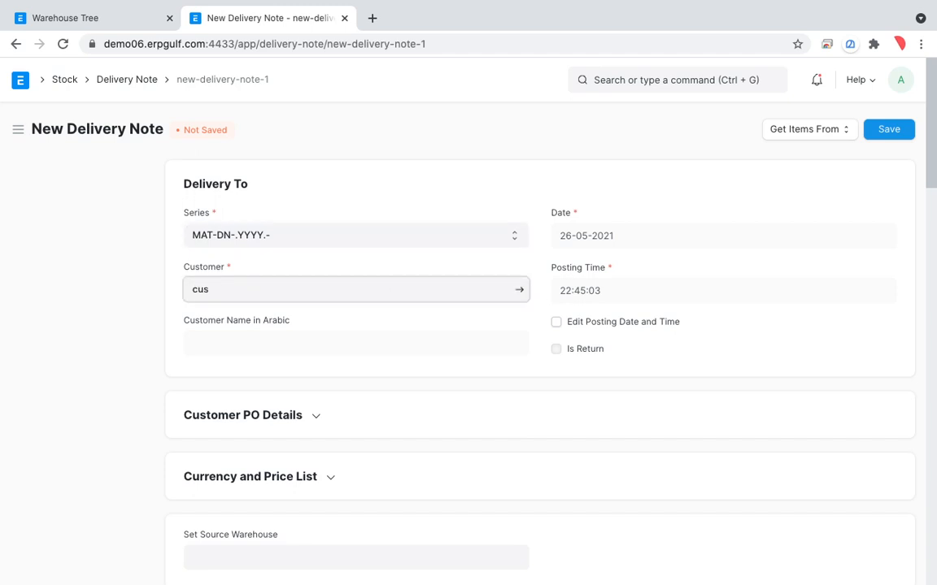
pyautogui.click(382, 325)
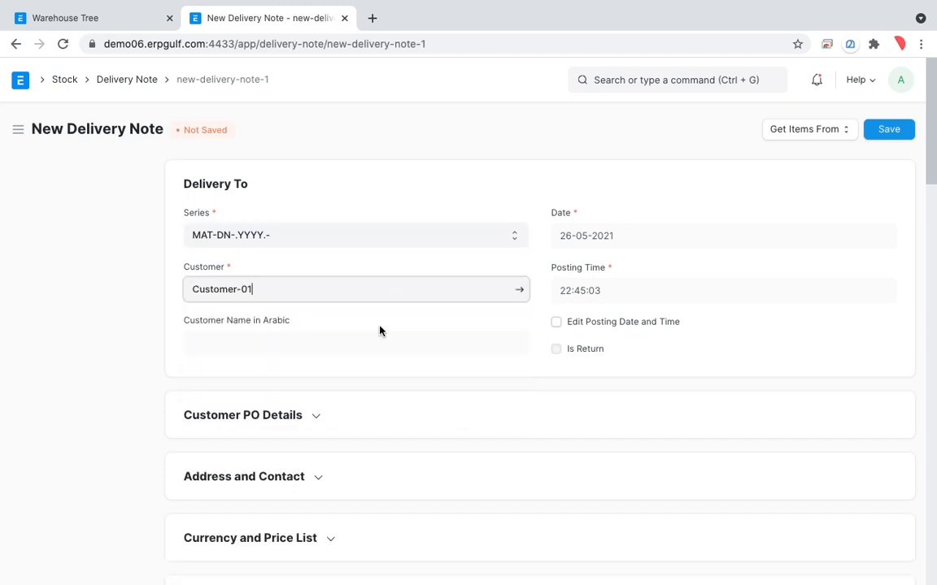
pyautogui.scroll(-5, 379, 330)
pyautogui.scroll(3, 374, 333)
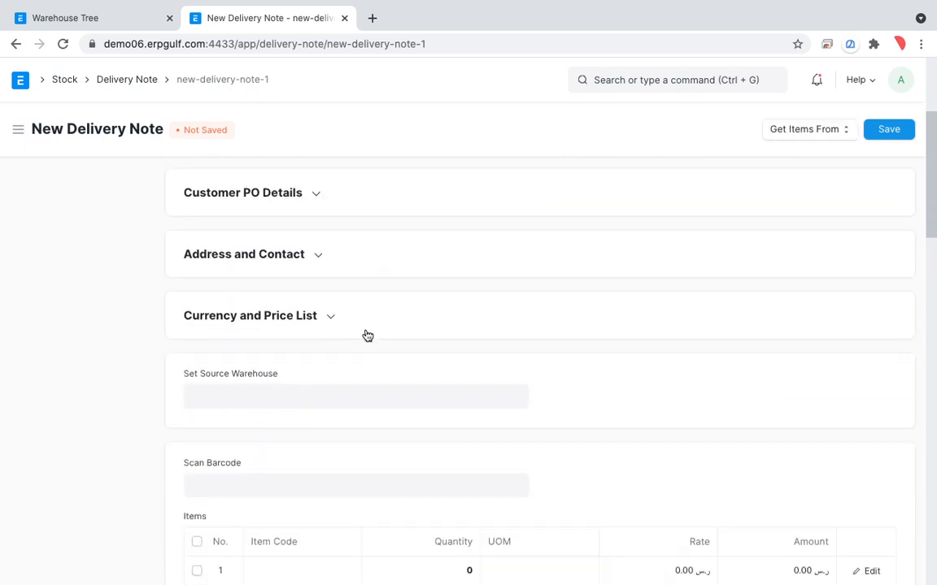
# Add the item Pencil to the first row of the delivery note with a quantity of 2
pyautogui.scroll(-2, 328, 400)
pyautogui.click(319, 392)
pyautogui.write('pe')
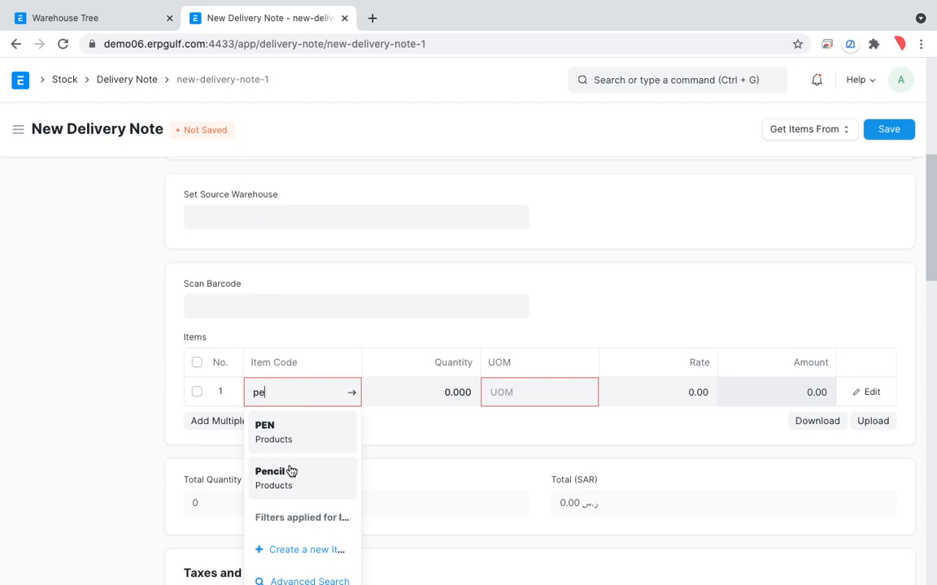
pyautogui.click(291, 471)
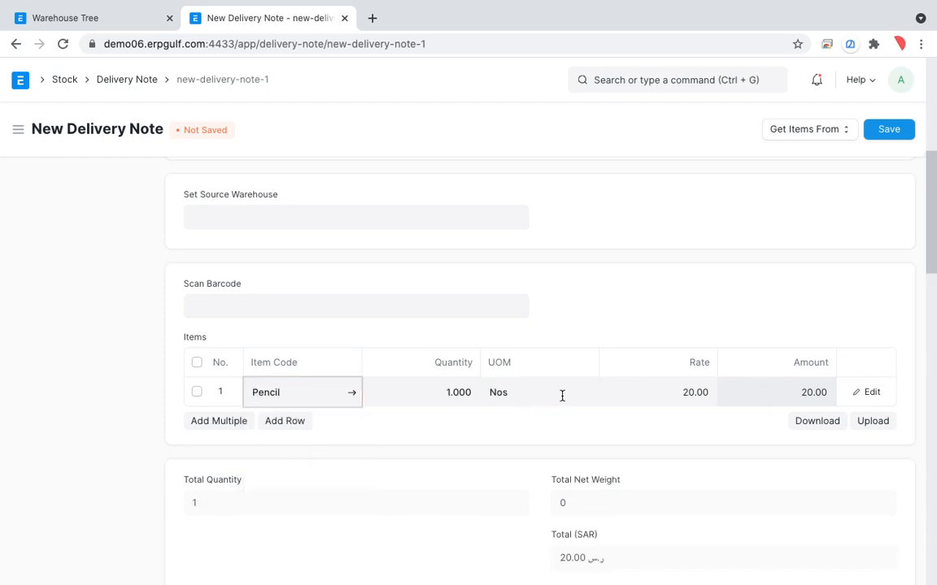
pyautogui.click(448, 388)
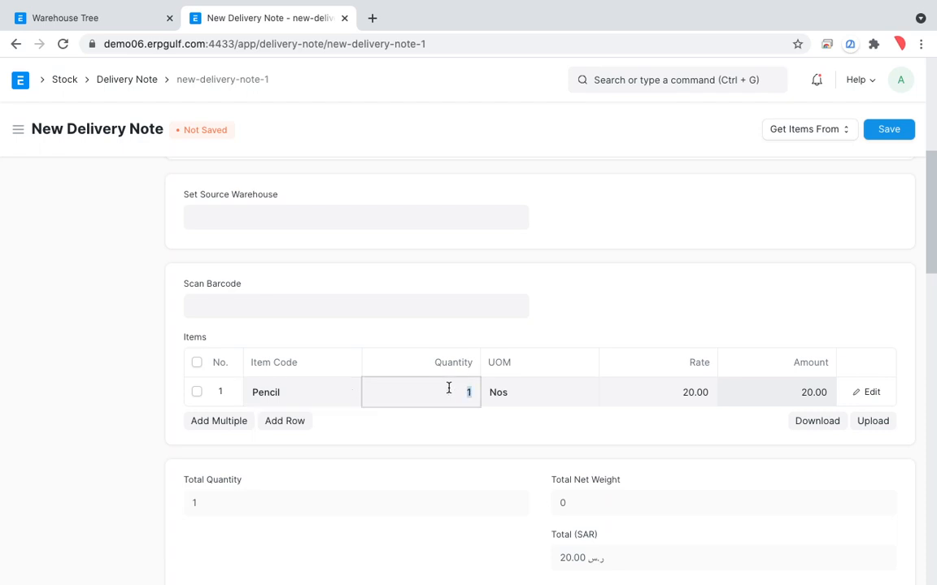
pyautogui.write('2')
pyautogui.click(730, 235)
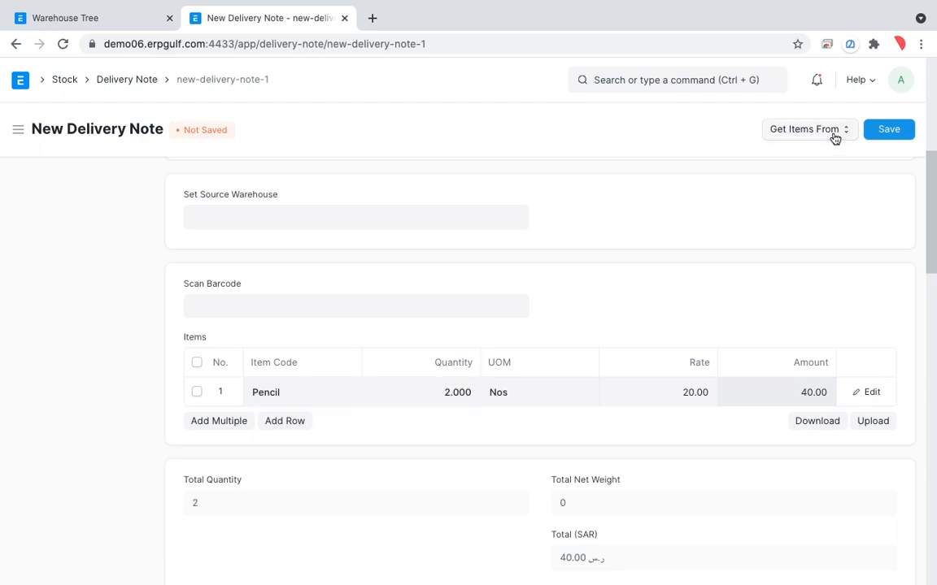
pyautogui.click(829, 132)
pyautogui.click(731, 279)
pyautogui.scroll(-5, 732, 274)
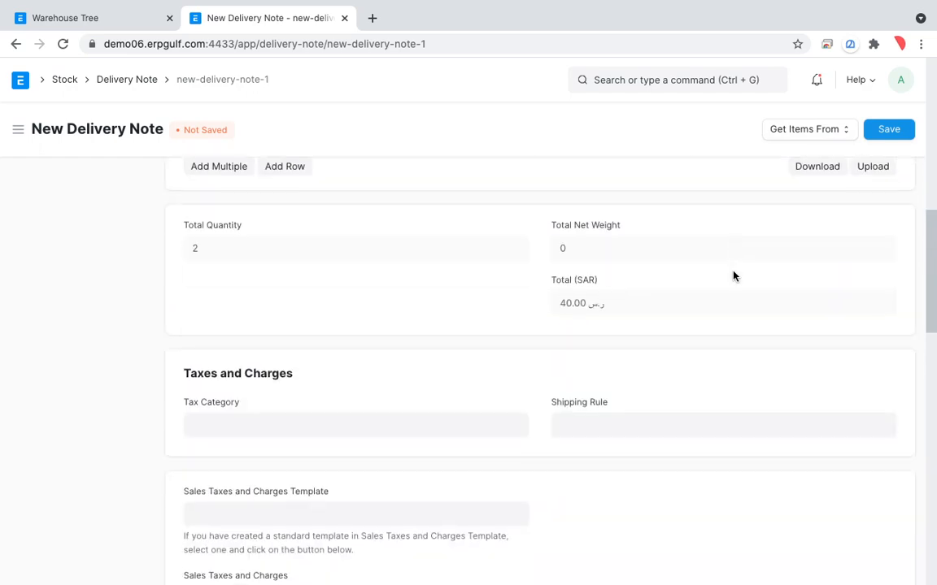
pyautogui.scroll(10, 732, 274)
pyautogui.scroll(-5, 665, 465)
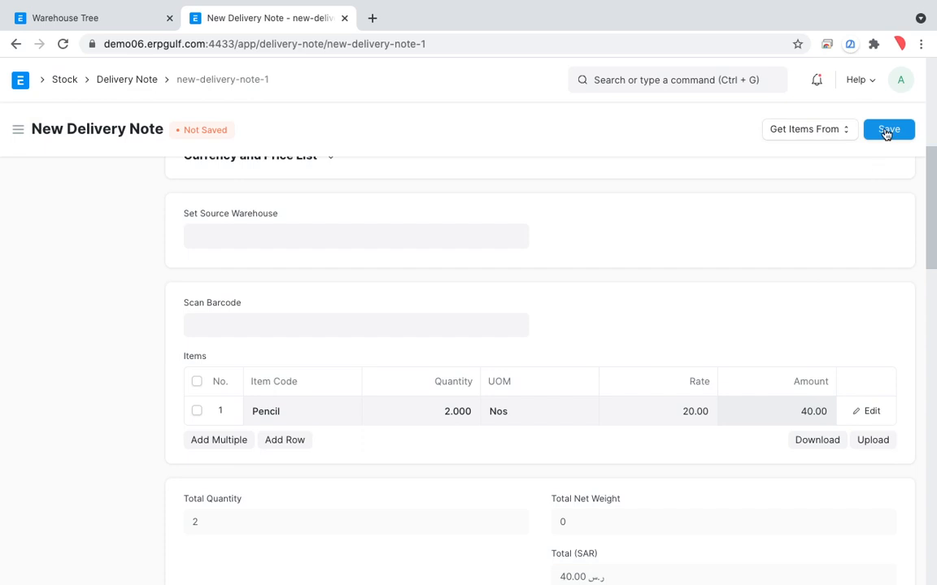
# Edit the Pencil row's details and replace its warehouse with the RAK store
pyautogui.click(856, 413)
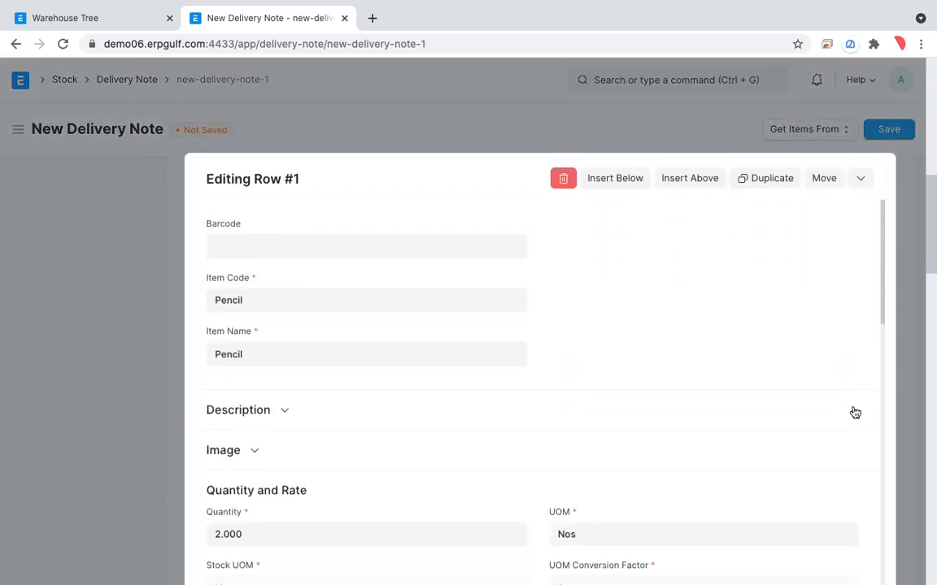
pyautogui.scroll(-5, 583, 402)
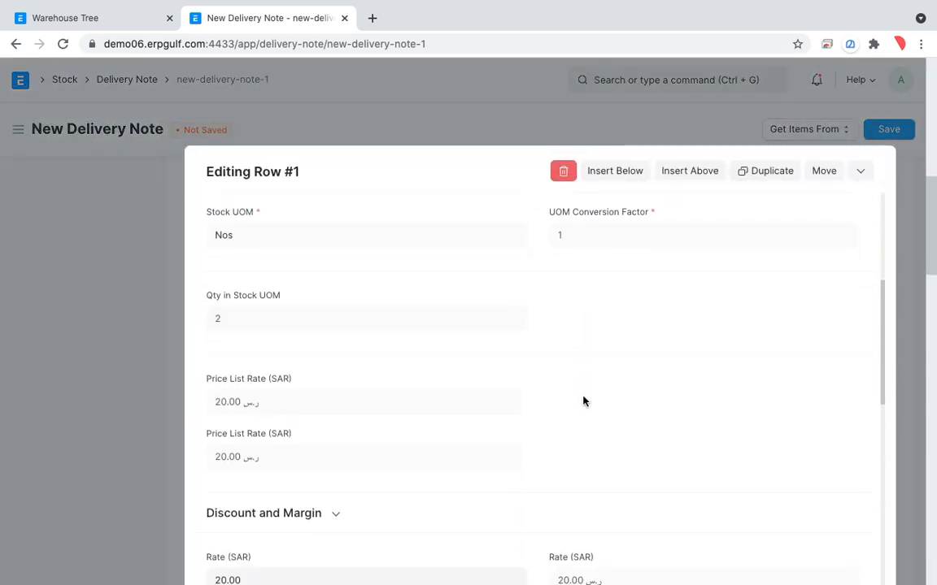
pyautogui.scroll(-5, 583, 402)
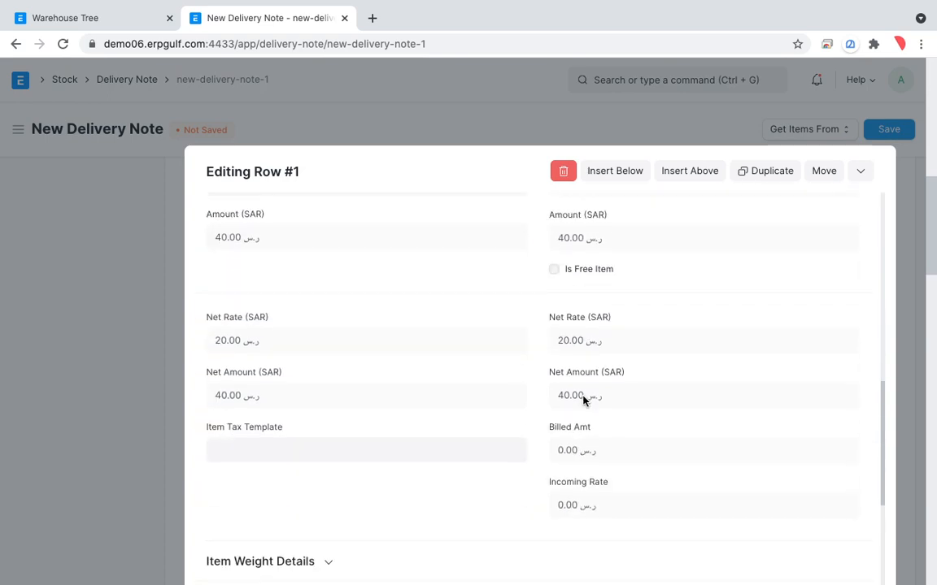
pyautogui.scroll(-5, 583, 399)
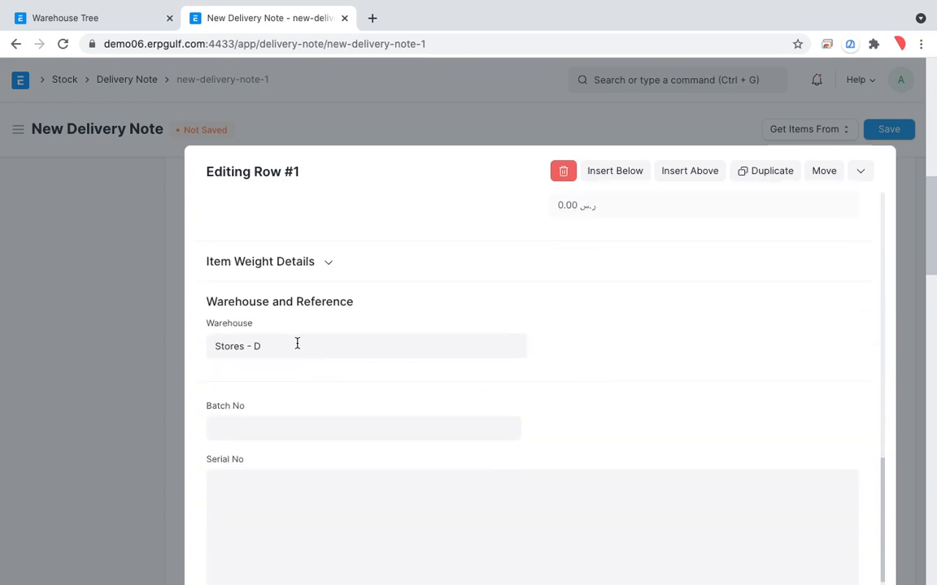
pyautogui.click(295, 342)
pyautogui.press('BackSpace')
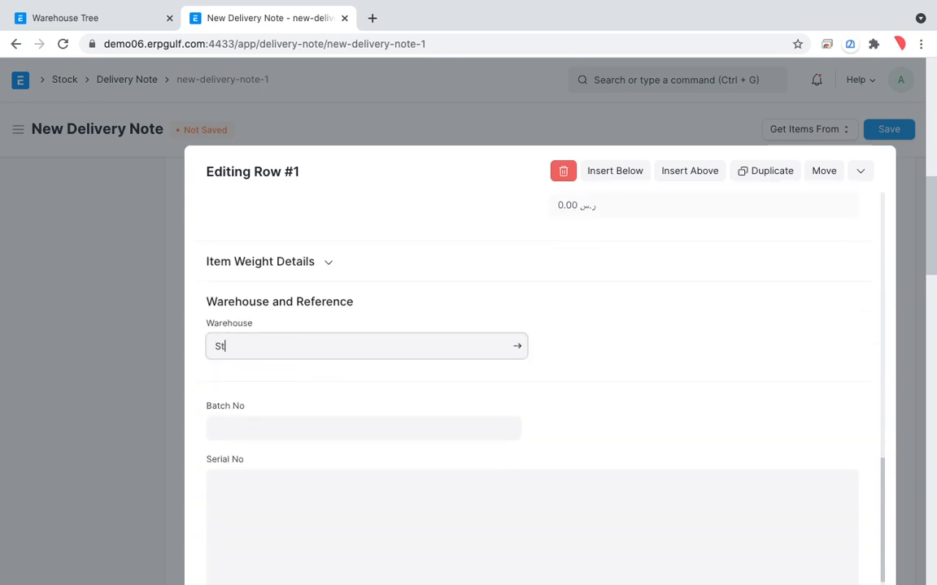
pyautogui.press('BackSpace')
pyautogui.press('BackSpace')
pyautogui.write('RA')
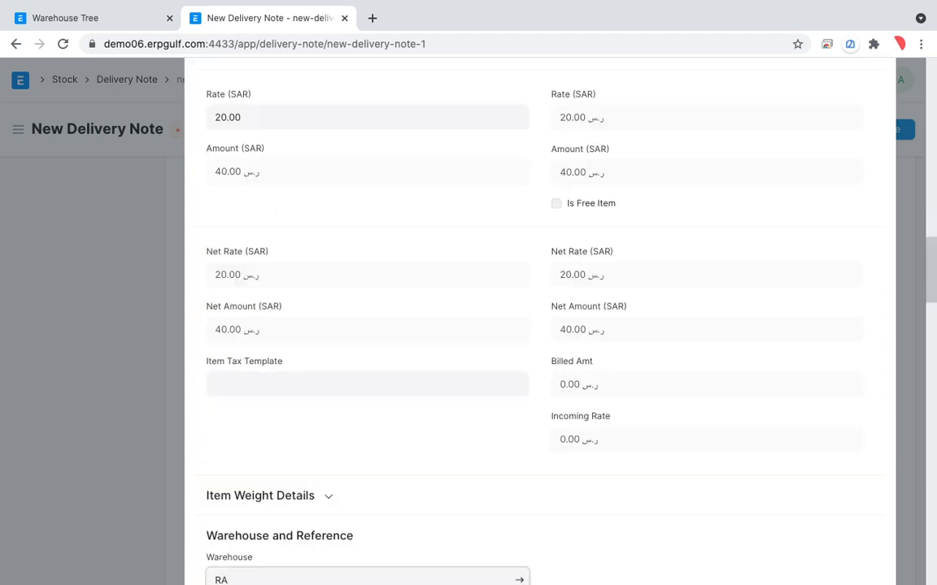
pyautogui.scroll(-2, 267, 425)
pyautogui.click(266, 508)
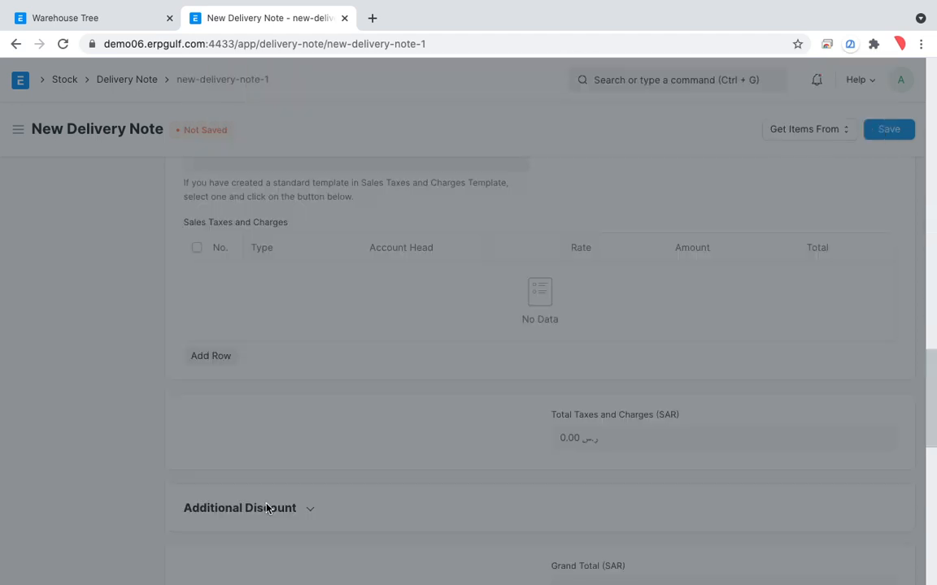
pyautogui.scroll(-3, 543, 347)
pyautogui.scroll(-2, 543, 347)
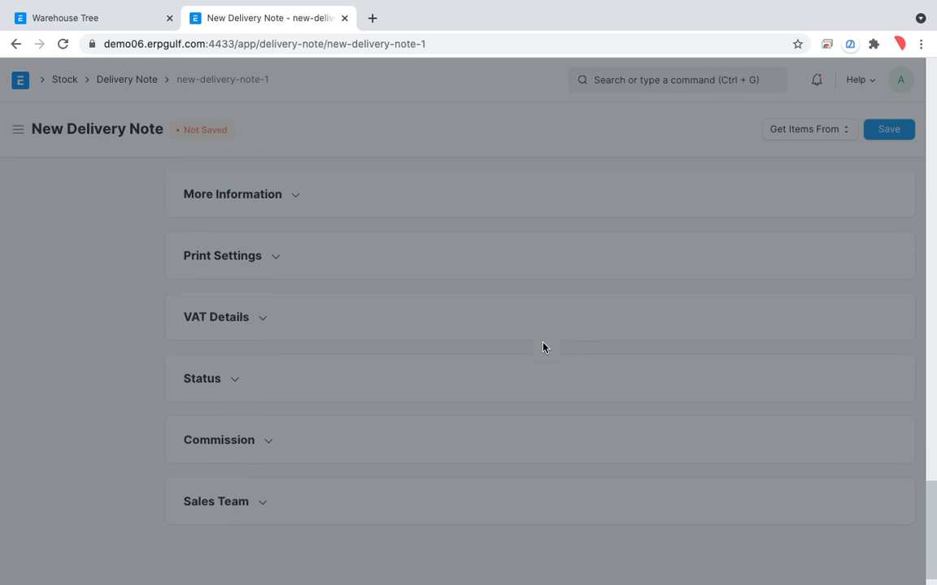
pyautogui.scroll(15, 543, 347)
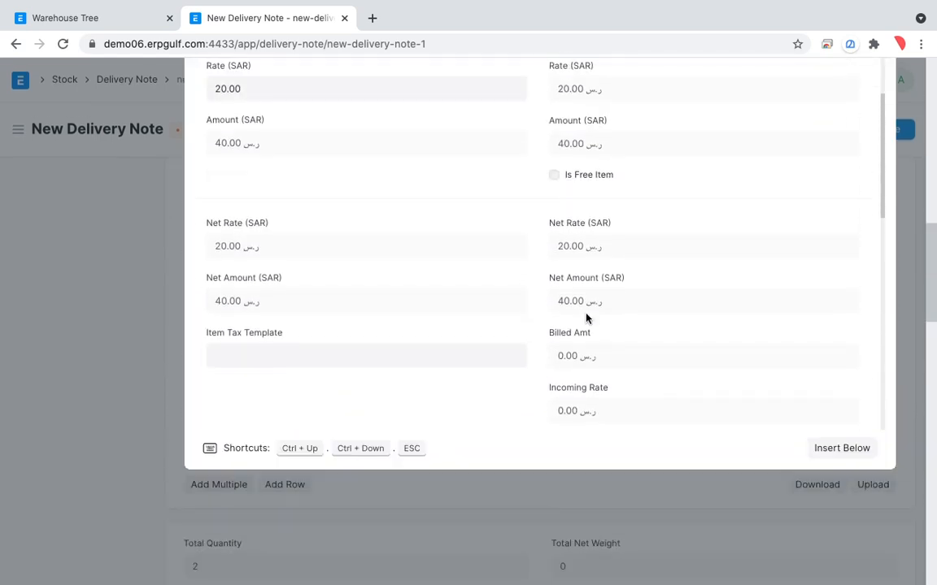
pyautogui.scroll(3, 886, 302)
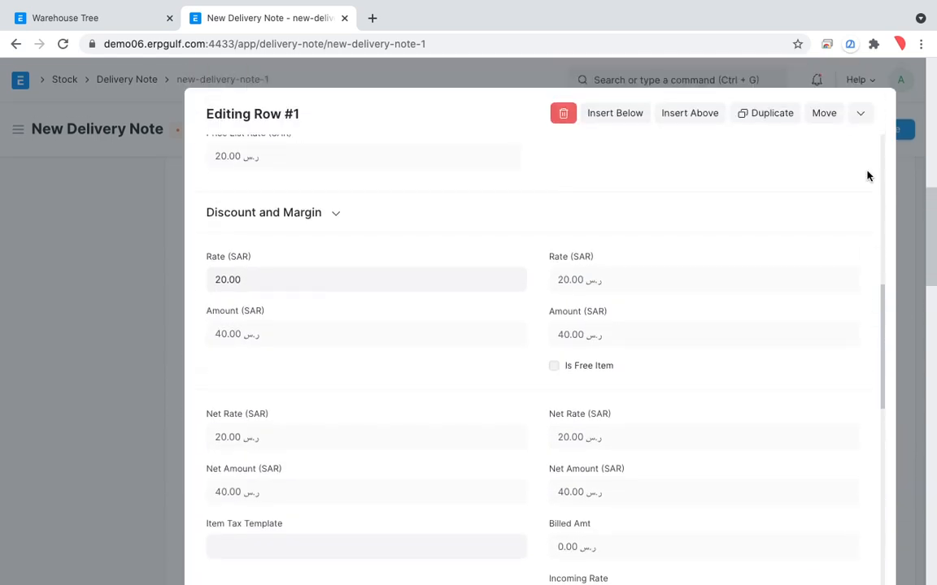
# Close the Pencil row's details, then save and submit the delivery note for Customer-01
pyautogui.click(861, 118)
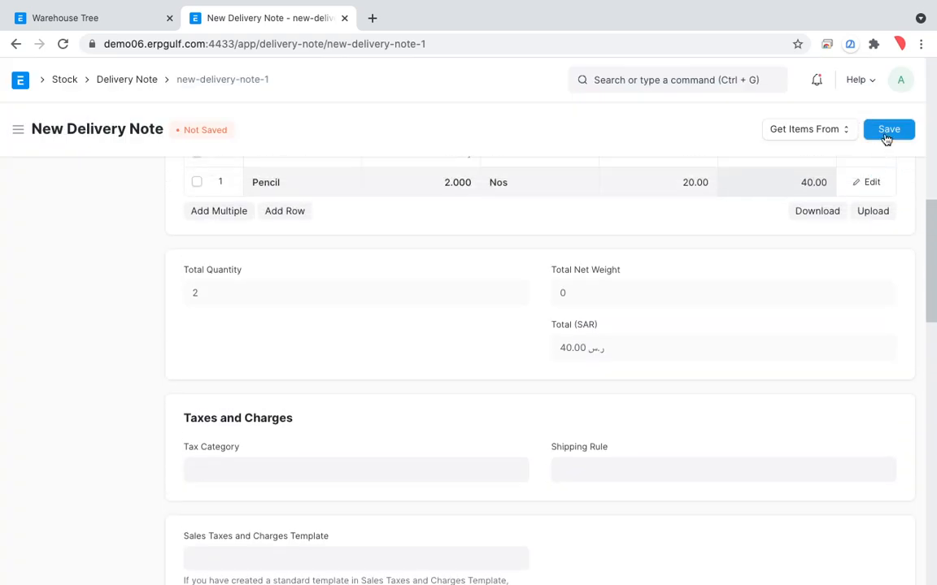
pyautogui.click(886, 135)
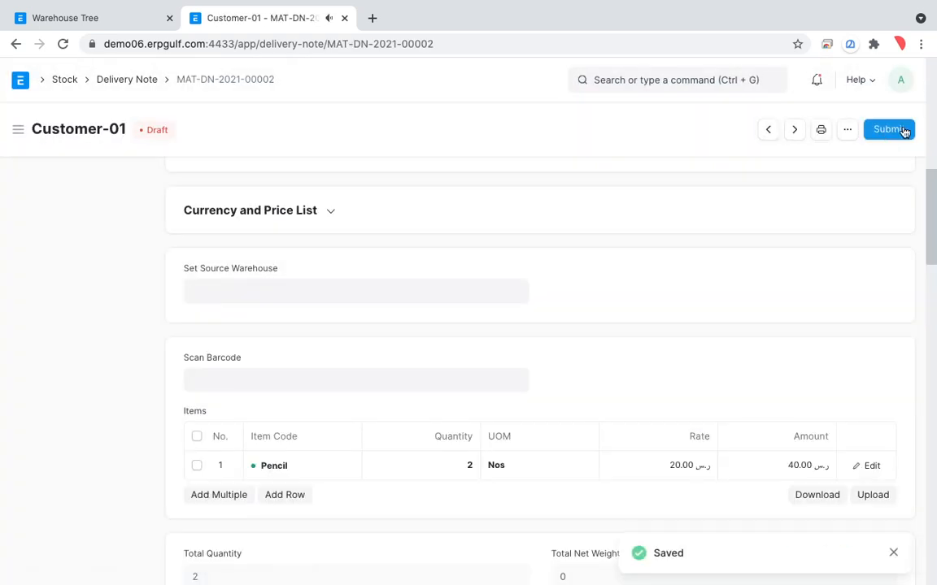
pyautogui.click(889, 129)
pyautogui.click(640, 173)
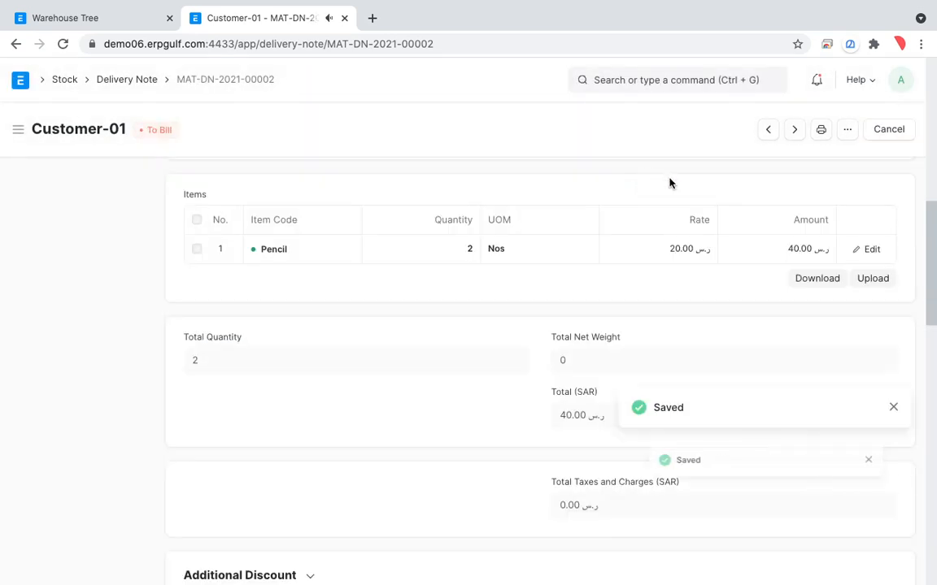
# View the stock ledger entries of the submitted delivery note
pyautogui.click(665, 131)
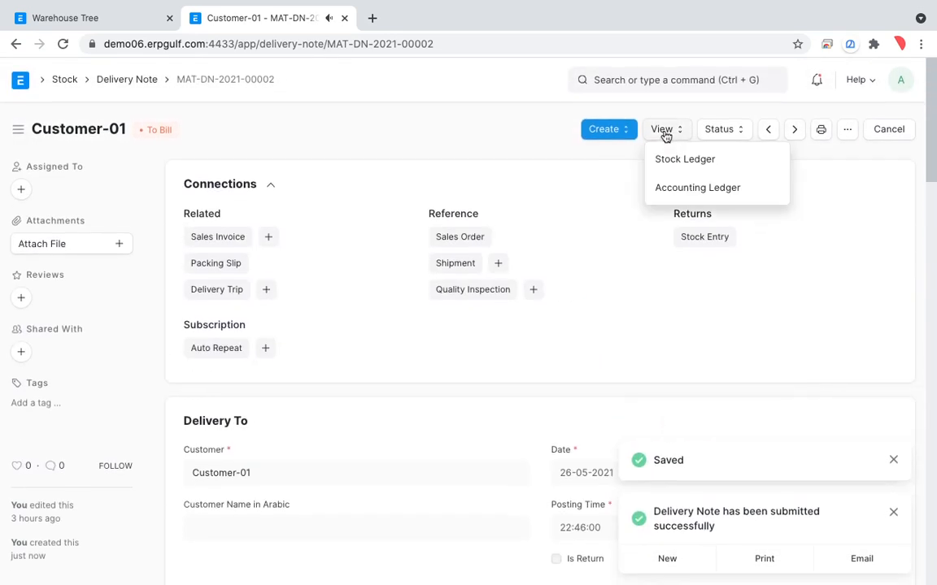
pyautogui.click(672, 162)
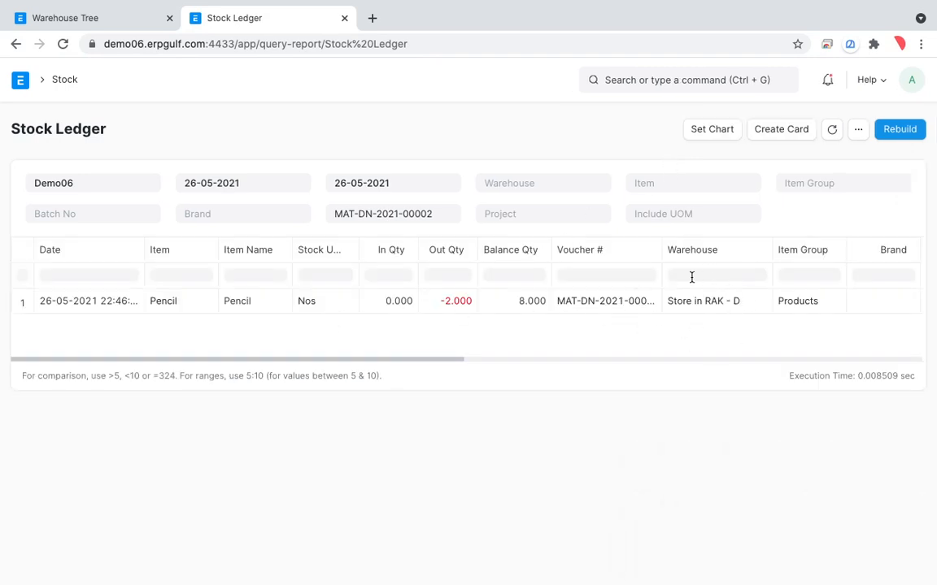
# Reopen the Stock Ledger report from the Stock workspace and rebuild it
pyautogui.click(65, 79)
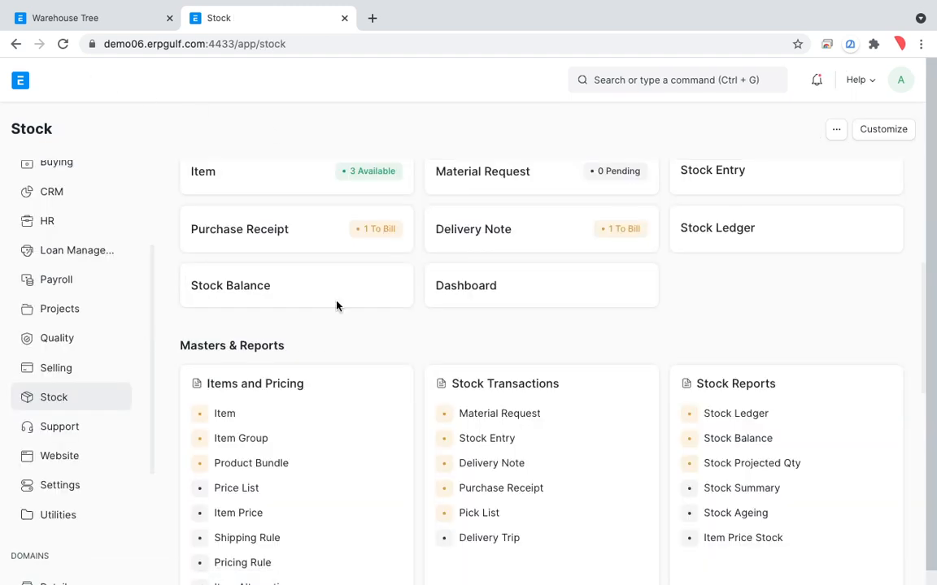
pyautogui.scroll(-1, 586, 331)
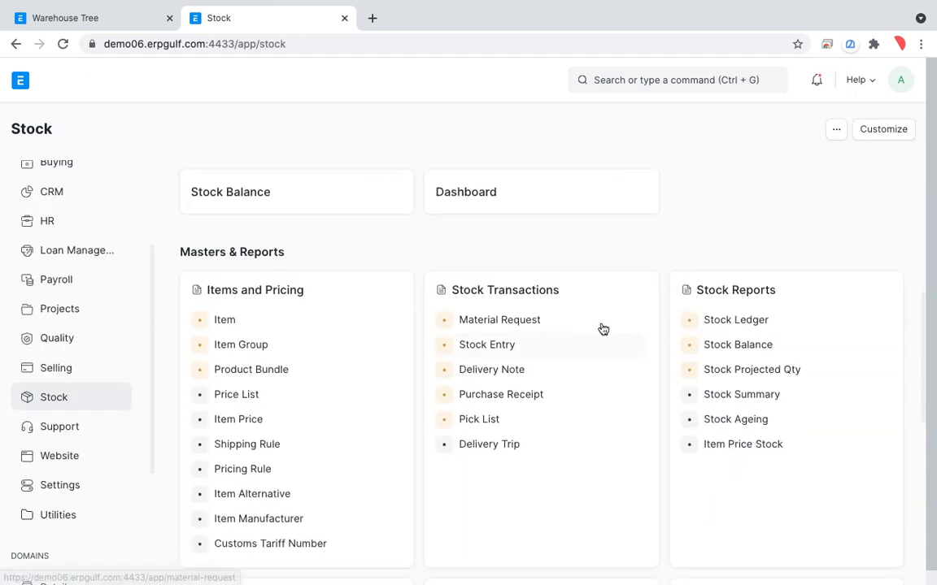
pyautogui.click(724, 328)
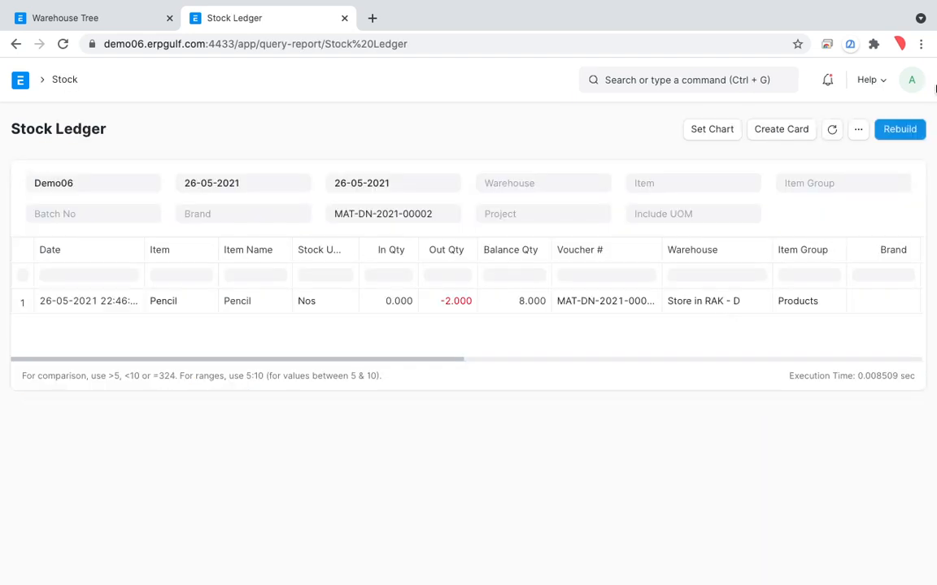
pyautogui.click(901, 132)
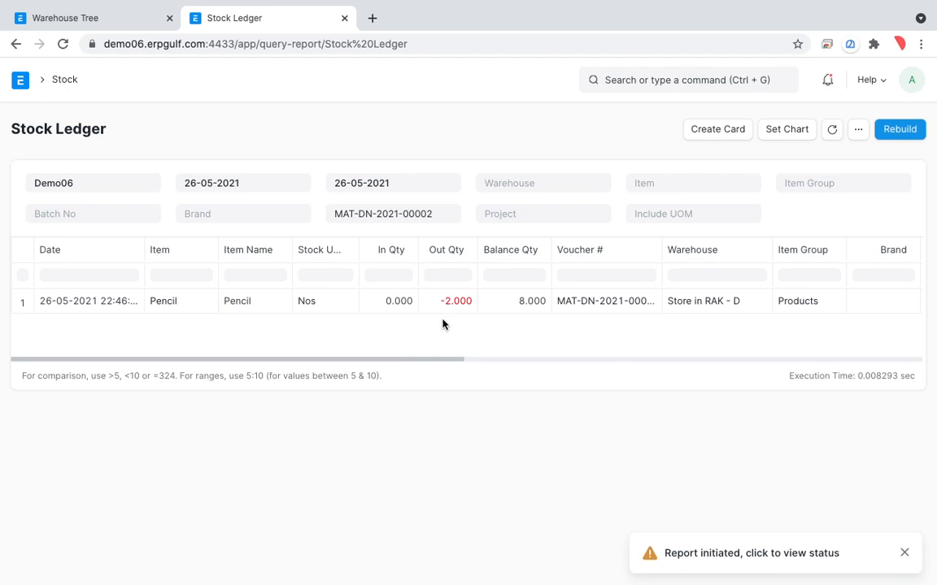
# Clear the voucher number filter of the Stock Ledger report and leave the project filter empty
pyautogui.click(446, 217)
pyautogui.press('BackSpace')
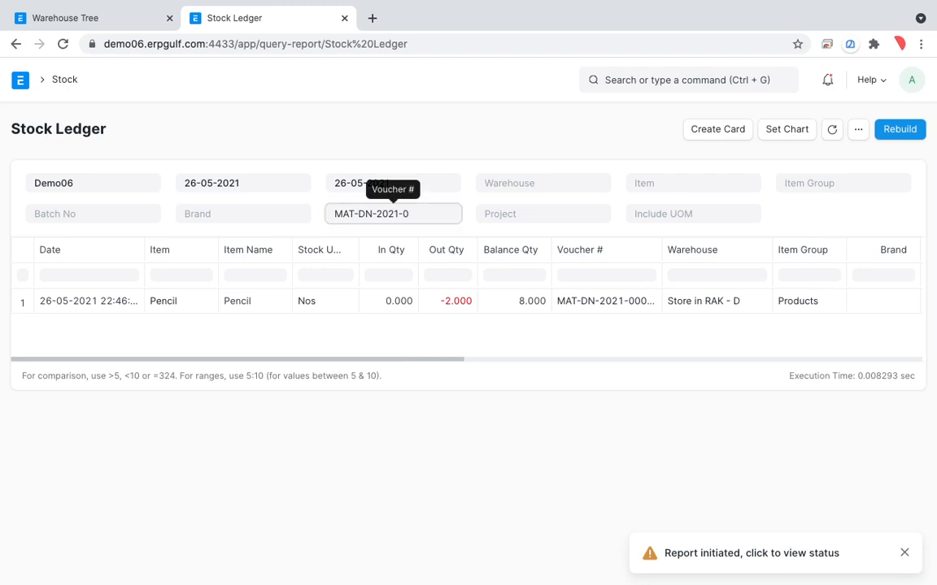
pyautogui.press('BackSpace')
pyautogui.press('BackSpace')
pyautogui.press('BackSpace')
pyautogui.press('BackSpace')
pyautogui.press('BackSpace')
pyautogui.press('BackSpace')
pyautogui.press('BackSpace')
pyautogui.press('BackSpace')
pyautogui.press('Tab')
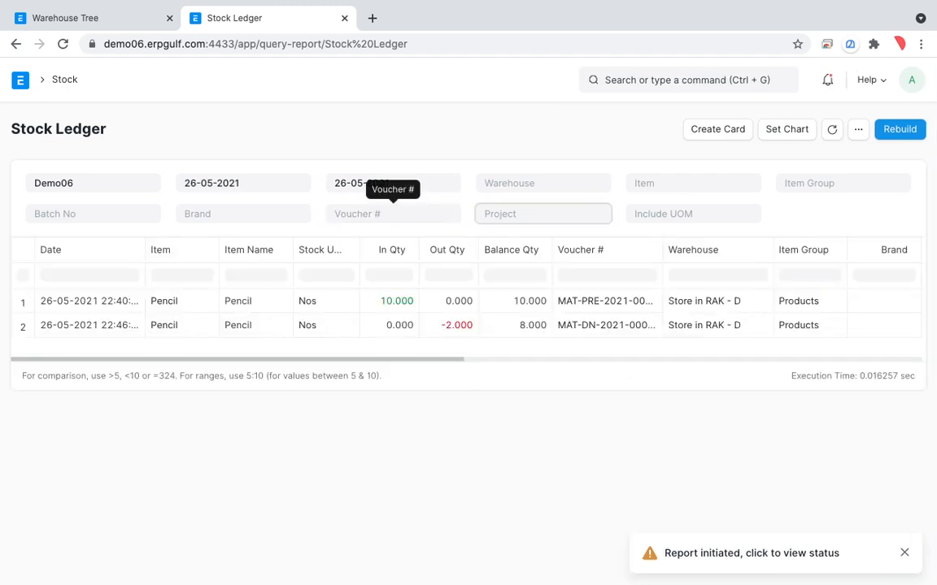
pyautogui.click(406, 425)
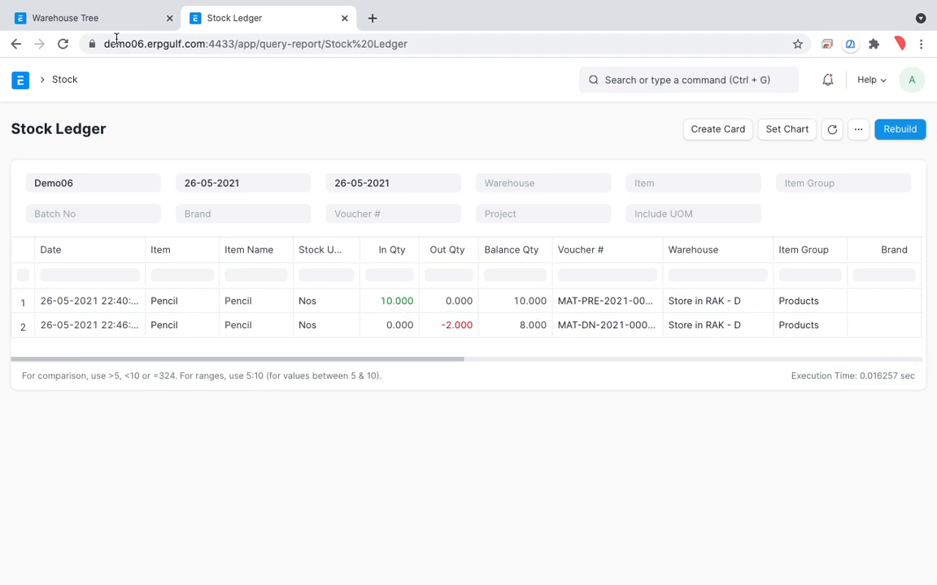
# Open the Stock Balance report from the Stock workspace and examine the balance, in and out columns for PEN and Pencil
pyautogui.click(72, 78)
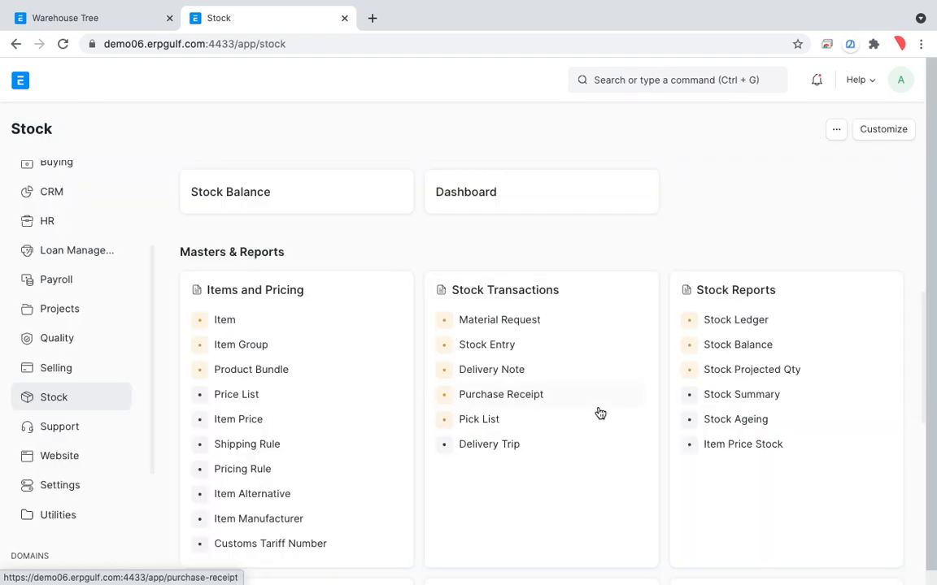
pyautogui.click(756, 354)
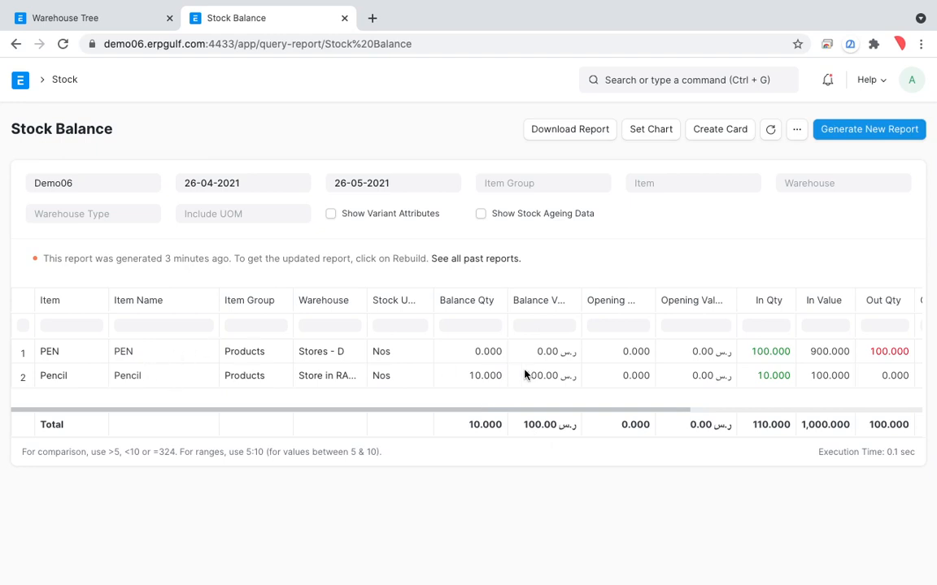
pyautogui.hscroll(5, 852, 384)
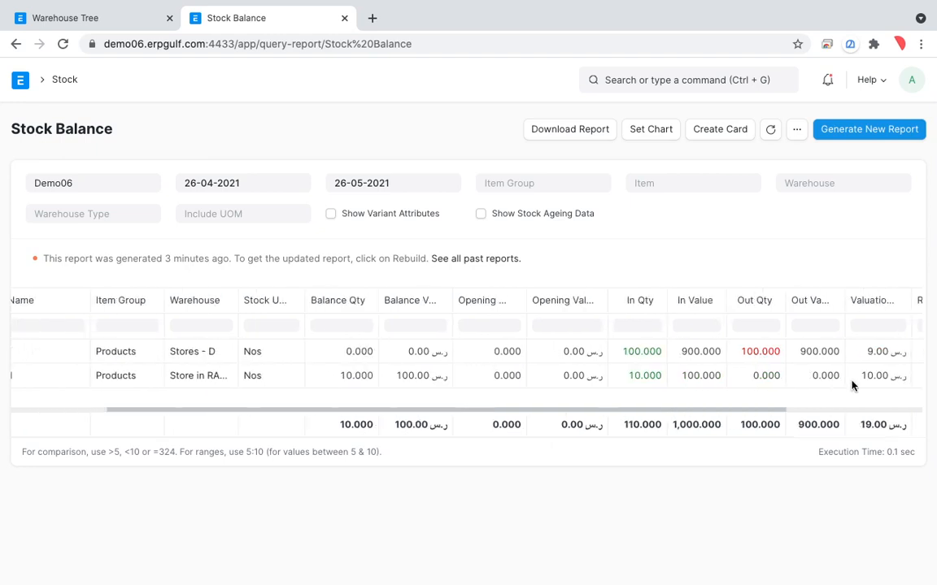
pyautogui.hscroll(3, 852, 386)
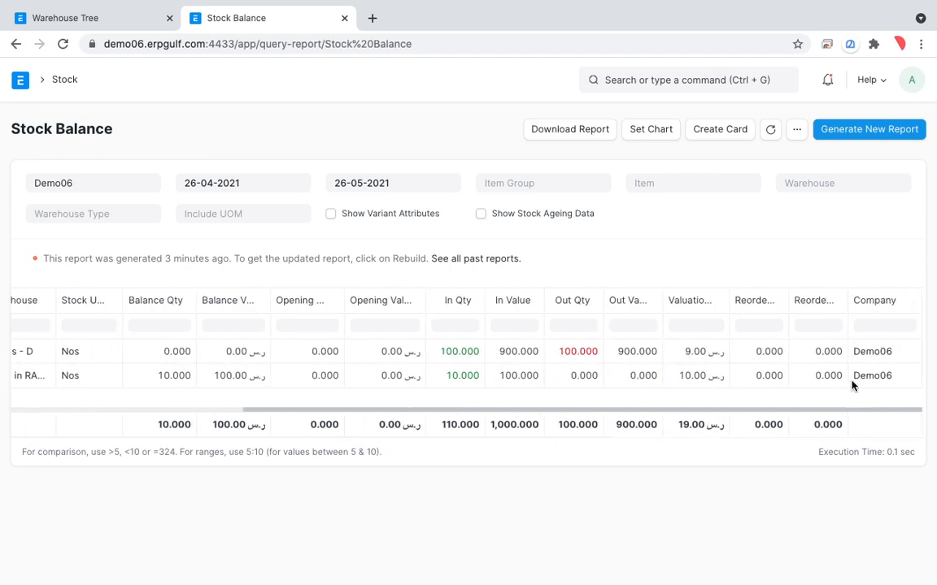
pyautogui.hscroll(-1, 852, 385)
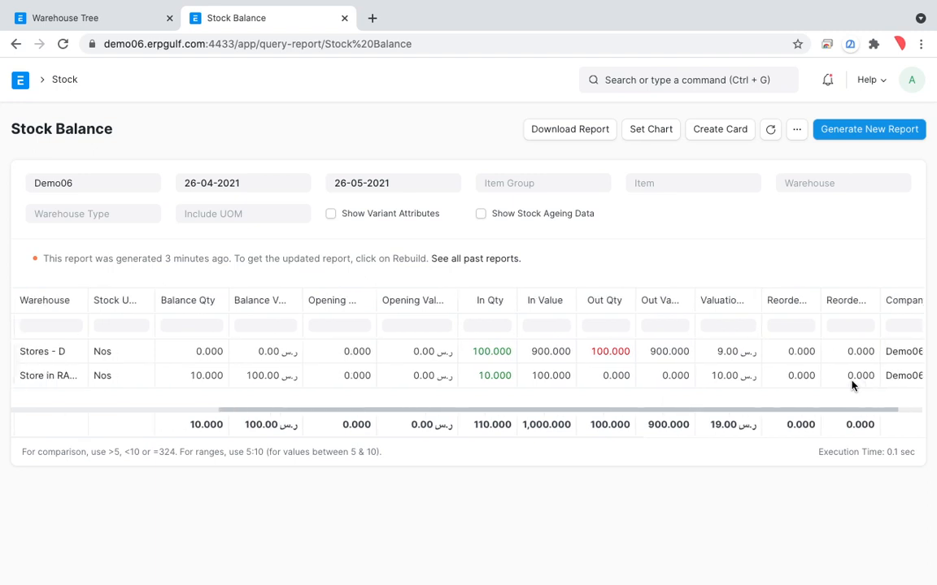
pyautogui.hscroll(-4, 852, 386)
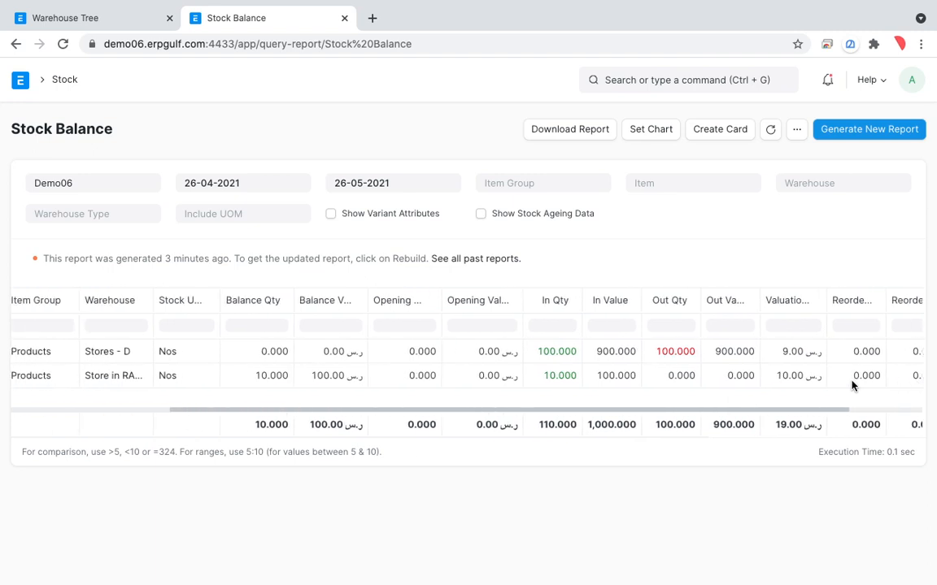
pyautogui.hscroll(-4, 853, 385)
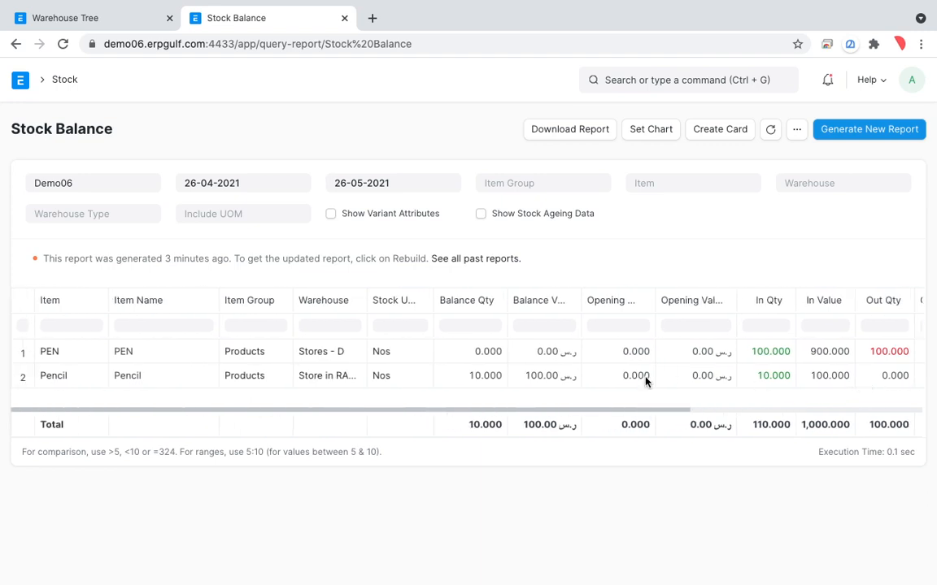
pyautogui.hscroll(6, 645, 381)
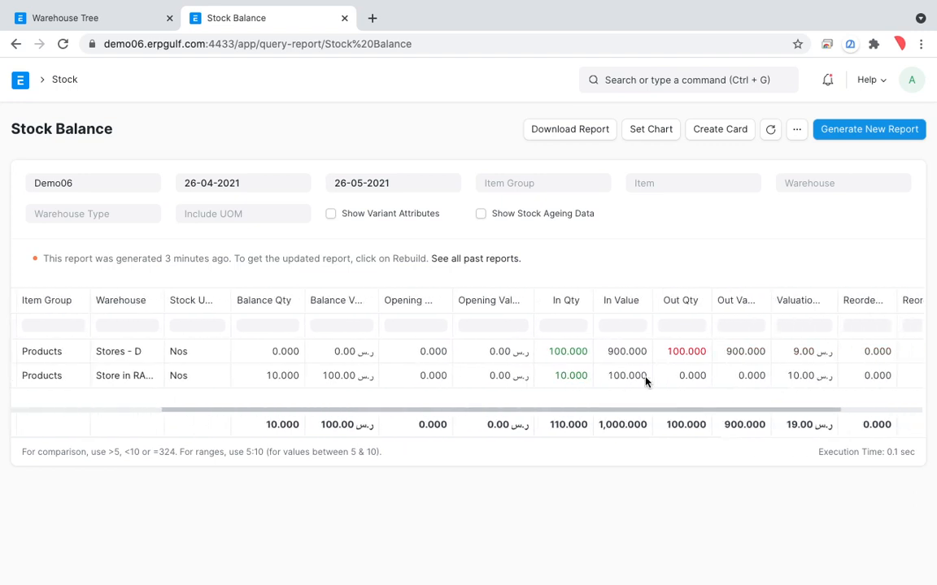
pyautogui.hscroll(3, 645, 381)
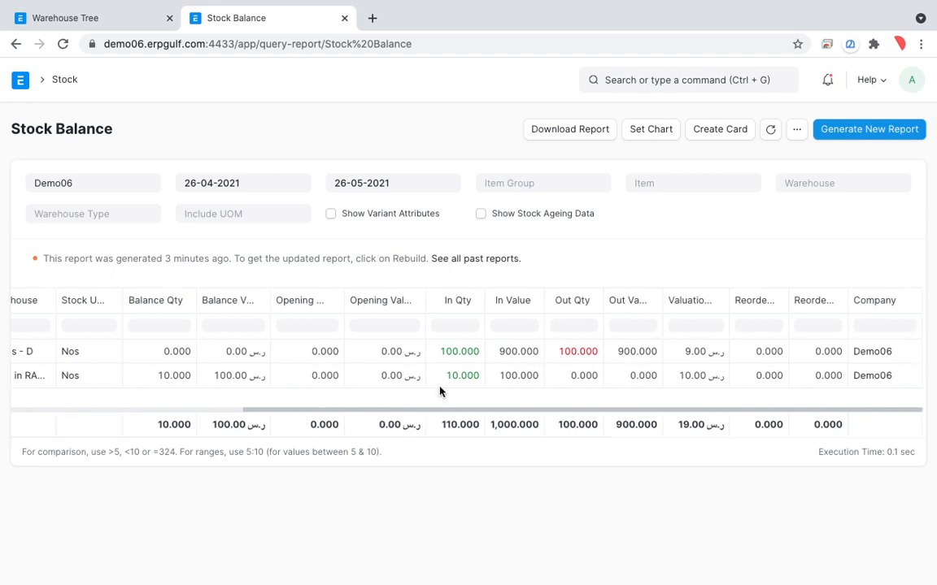
pyautogui.hscroll(-10, 439, 392)
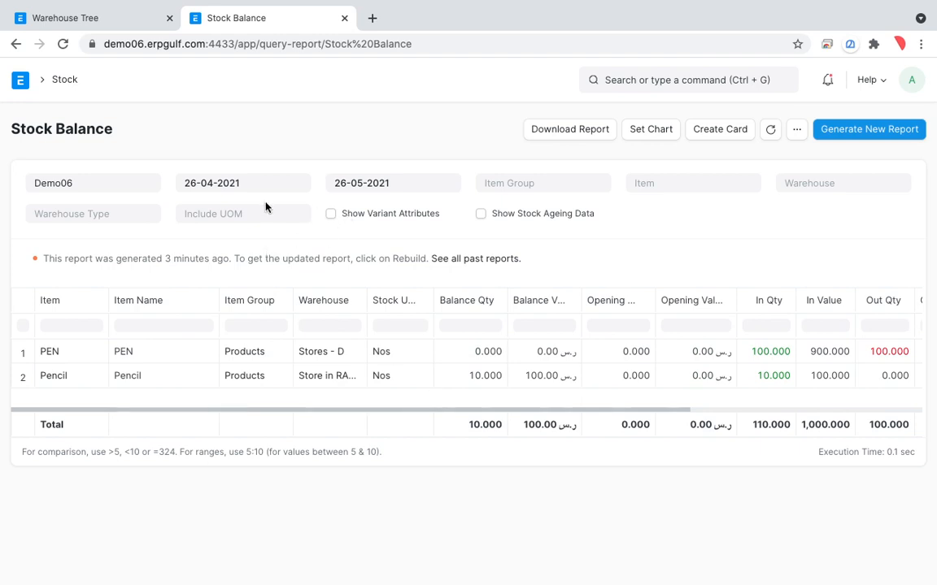
# Set the Stock Balance report's end date to 27-05-2021 and generate a new report
pyautogui.click(422, 186)
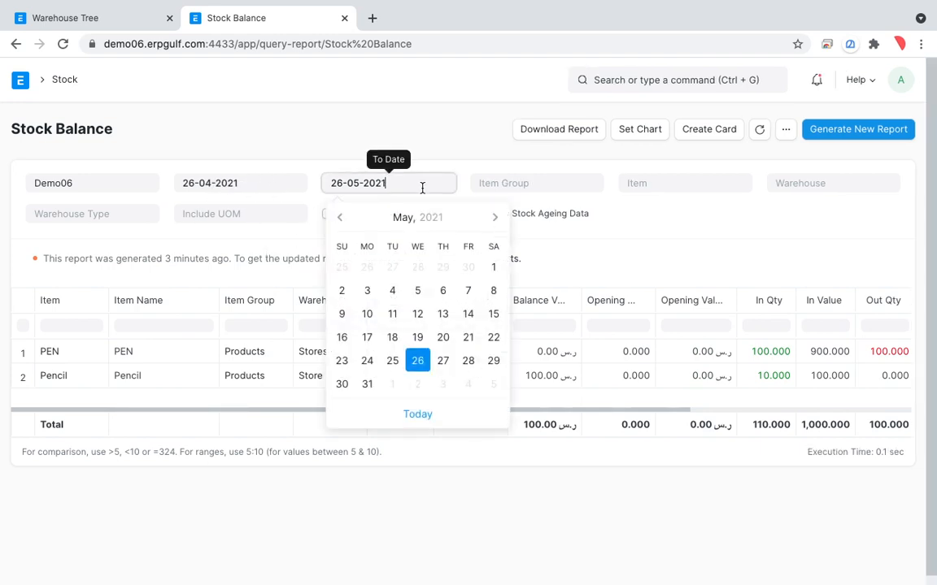
pyautogui.click(443, 361)
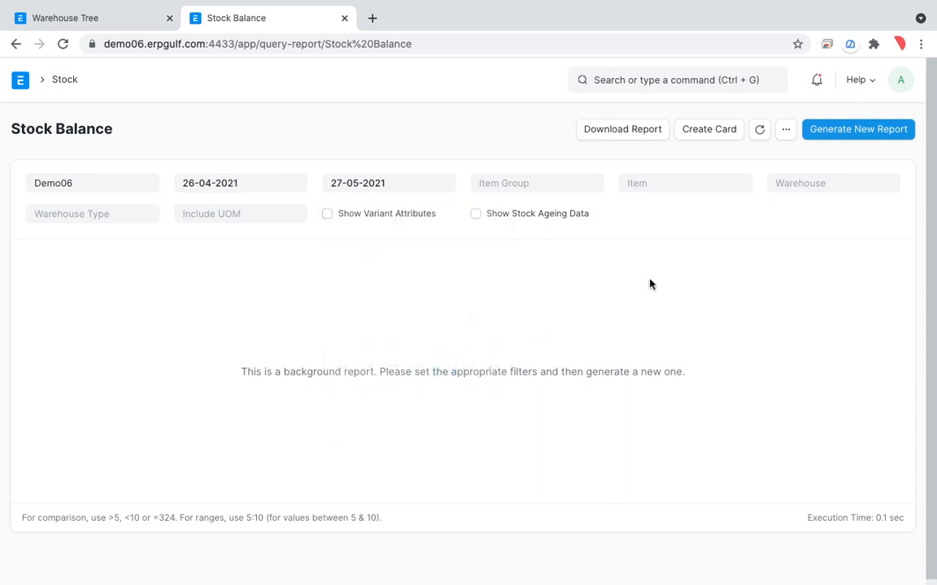
pyautogui.click(864, 137)
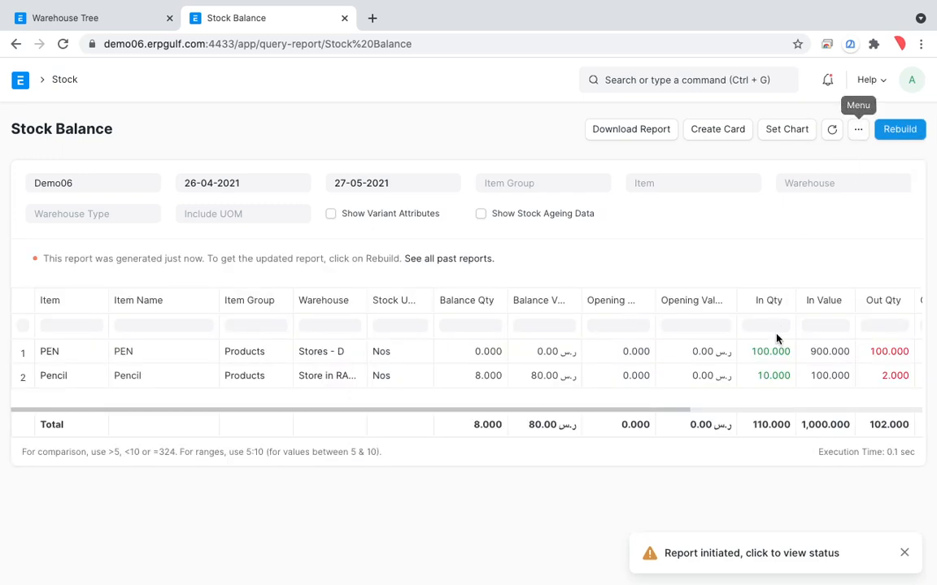
# Circle the in, out and balance quantities of the Store in RAK row with temporary freehand annotations, and leave annotation mode
pyautogui.hscroll(2, 758, 391)
pyautogui.hscroll(2, 758, 391)
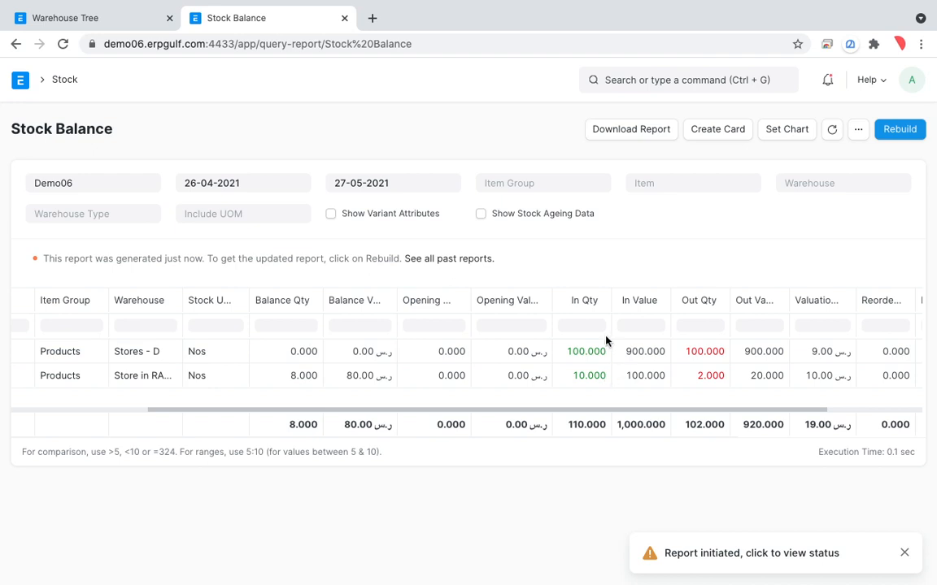
pyautogui.hotkey('alt', 'Tab')
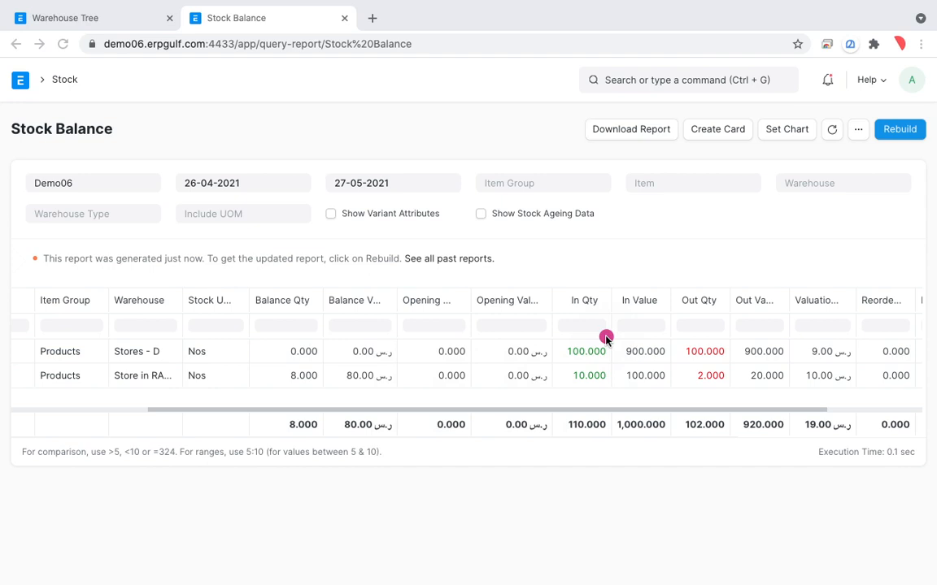
pyautogui.press('Escape')
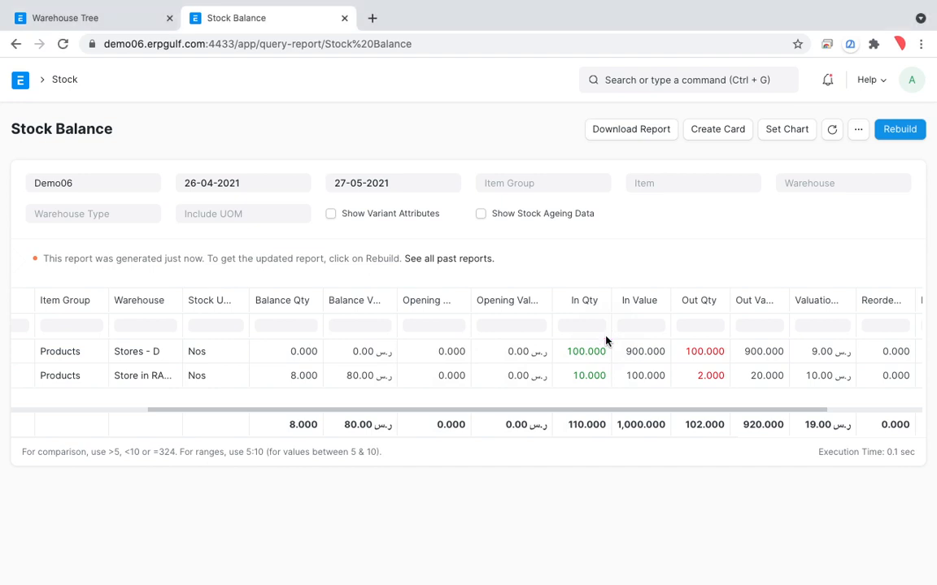
pyautogui.hotkey('alt', 'Tab')
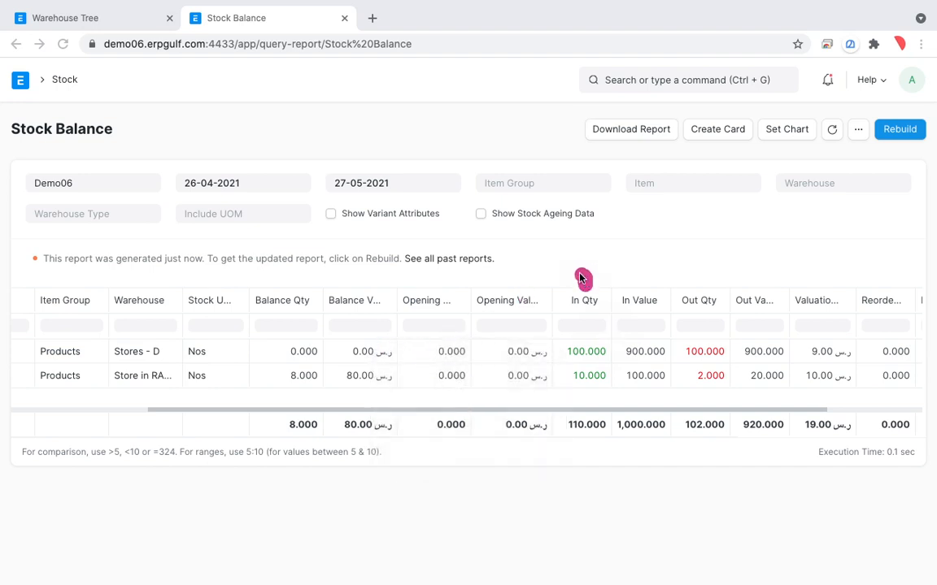
pyautogui.moveTo(583, 278); pyautogui.dragTo(559, 310)
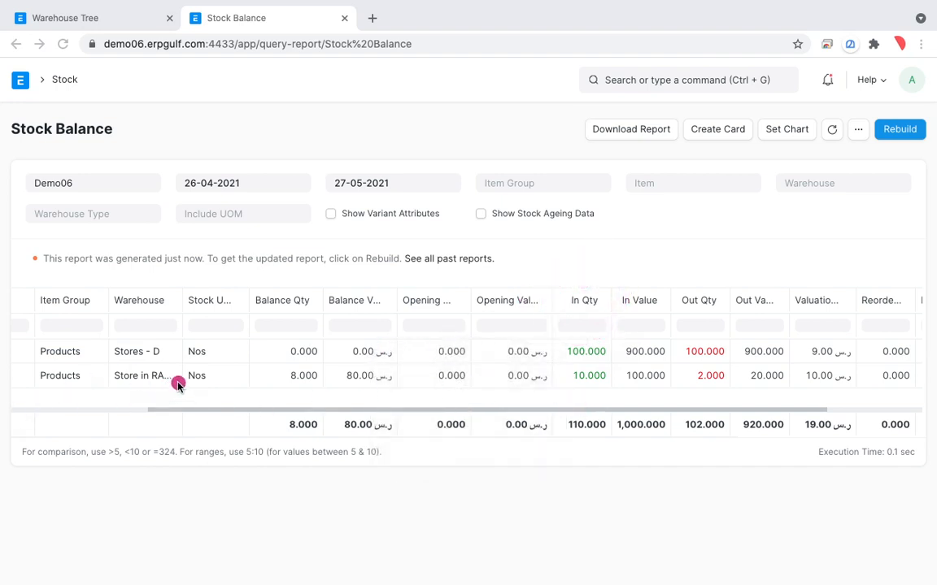
pyautogui.moveTo(171, 381)
pyautogui.mouseDown()
pyautogui.moveTo(637, 374)
pyautogui.moveTo(609, 370)
pyautogui.moveTo(600, 399)
pyautogui.mouseUp()
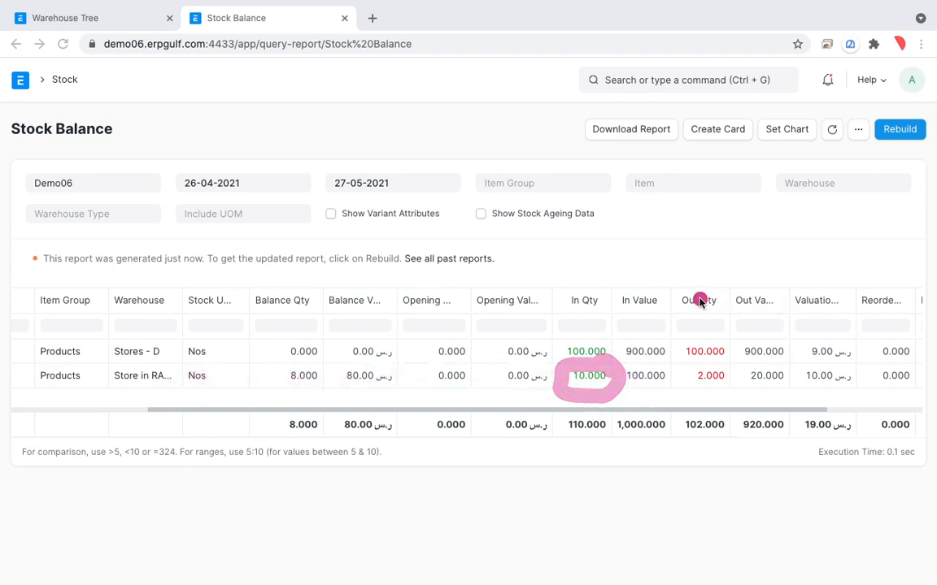
pyautogui.moveTo(721, 366); pyautogui.dragTo(742, 398)
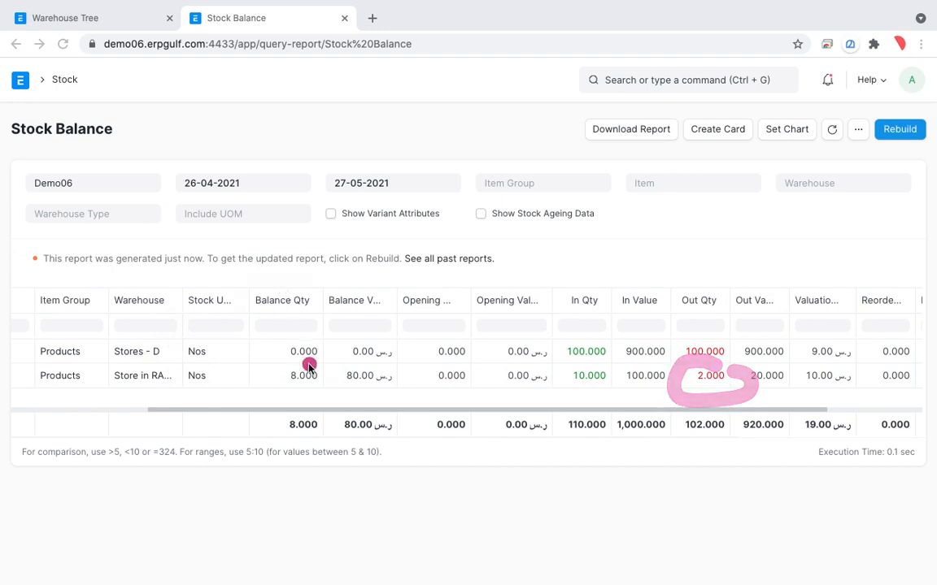
pyautogui.moveTo(332, 358)
pyautogui.mouseDown()
pyautogui.moveTo(297, 352)
pyautogui.moveTo(343, 390)
pyautogui.moveTo(286, 359)
pyautogui.moveTo(356, 376)
pyautogui.mouseUp()
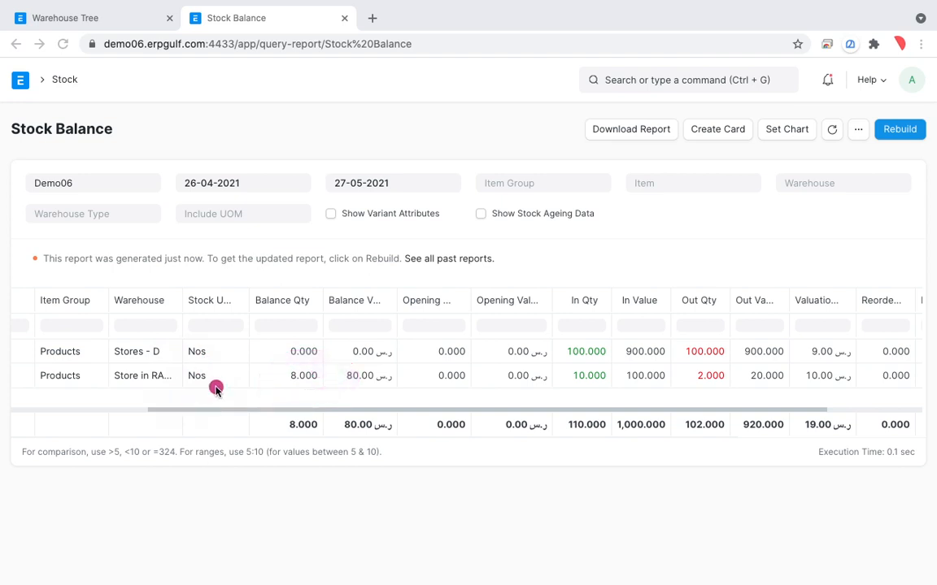
pyautogui.press('Escape')
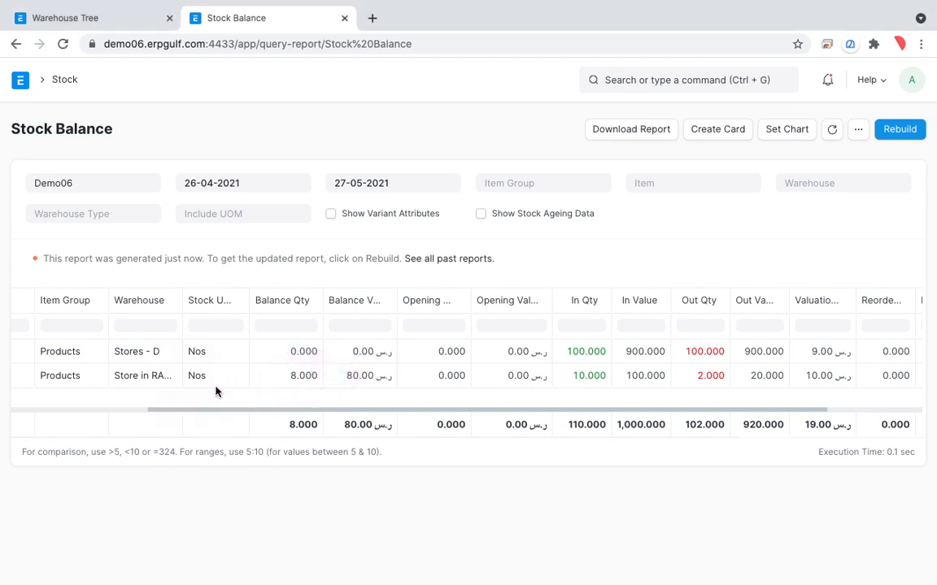
pyautogui.hscroll(-5, 216, 391)
pyautogui.hscroll(5, 215, 391)
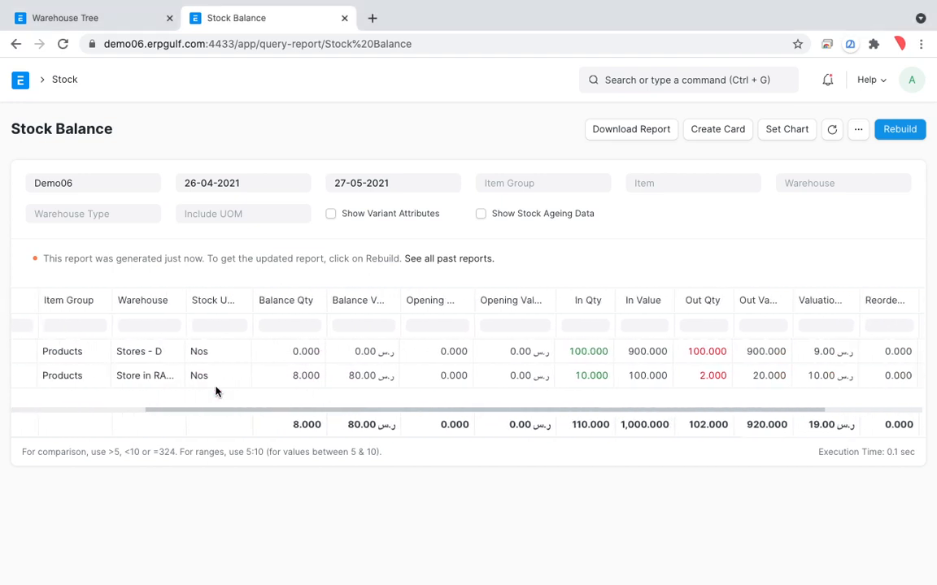
# Circle the balance quantity in the Stock Balance report with a temporary freehand annotation, and leave annotation mode
pyautogui.hotkey('alt', 'Tab')
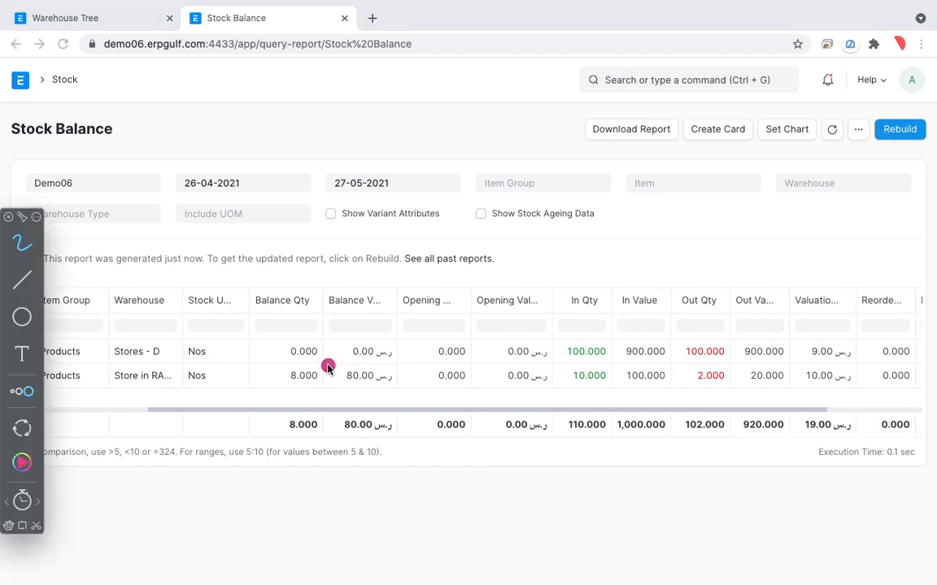
pyautogui.moveTo(328, 366)
pyautogui.mouseDown()
pyautogui.moveTo(333, 385)
pyautogui.moveTo(308, 351)
pyautogui.mouseUp()
pyautogui.press('Escape')
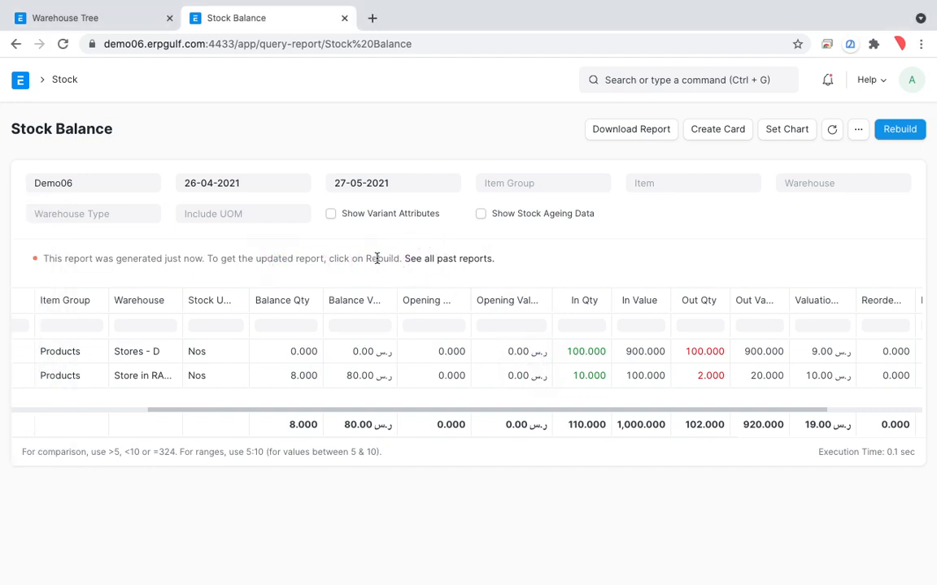
# Open the Warehouse and Item filters of the Stock Balance report to examine their available options
pyautogui.click(816, 182)
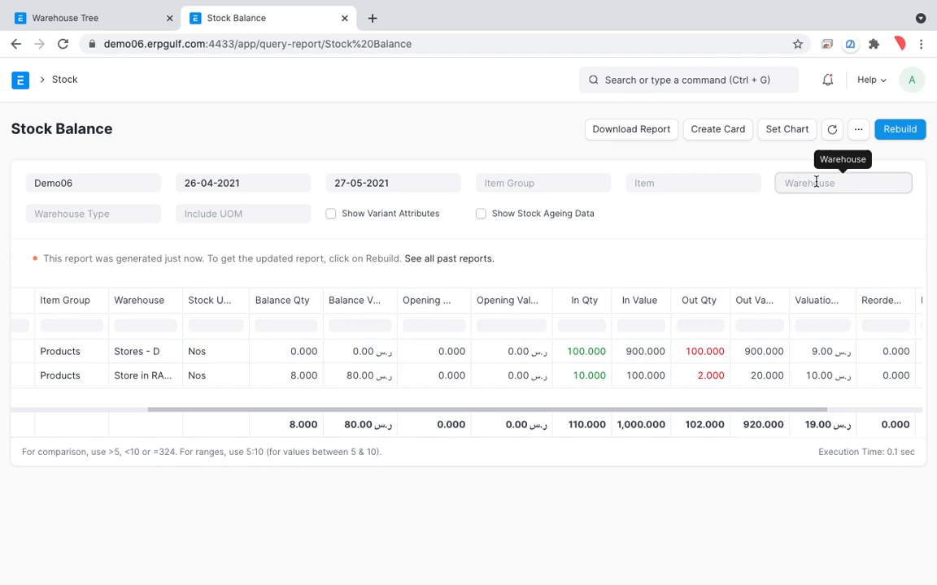
pyautogui.click(817, 182)
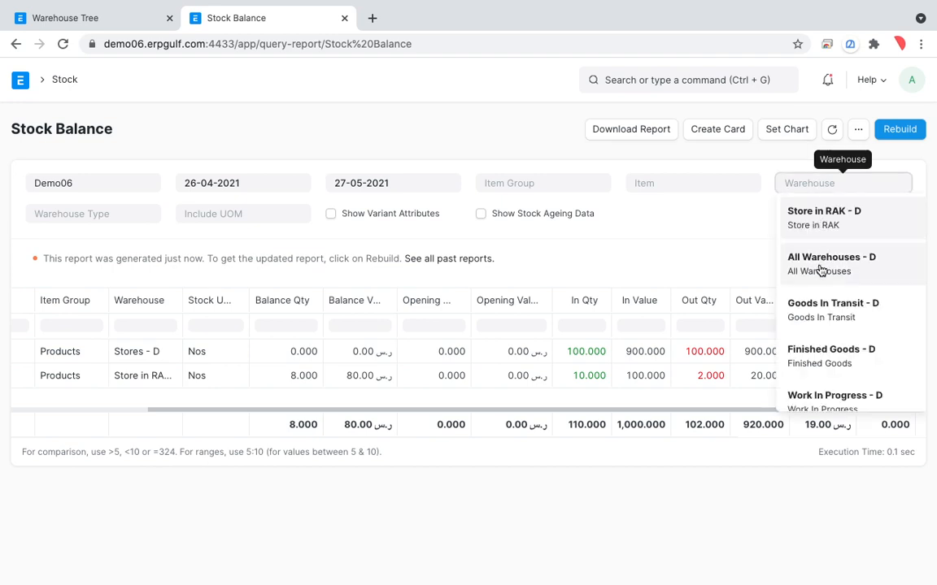
pyautogui.click(722, 185)
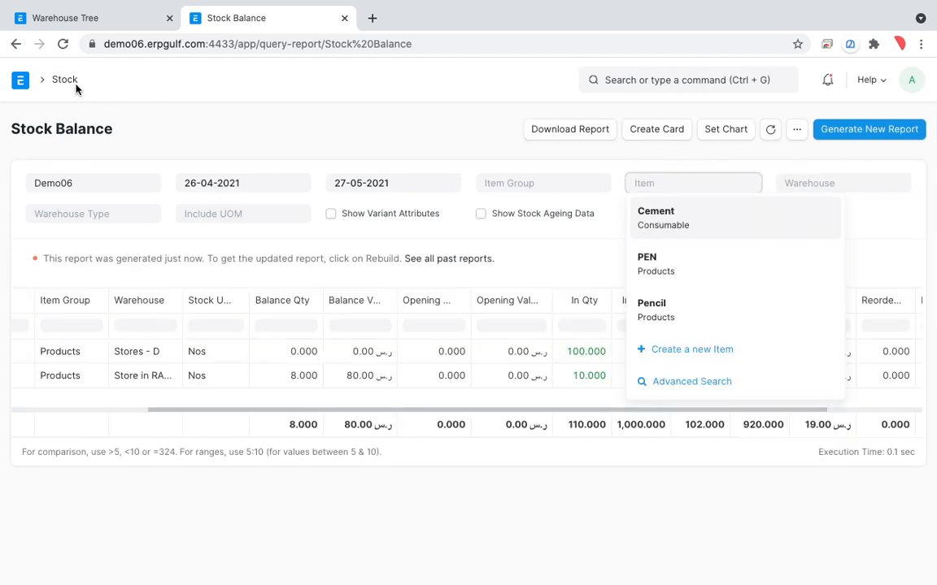
# Return to the Stock workspace and look over its quick access shortcuts, masters and reports
pyautogui.click(67, 81)
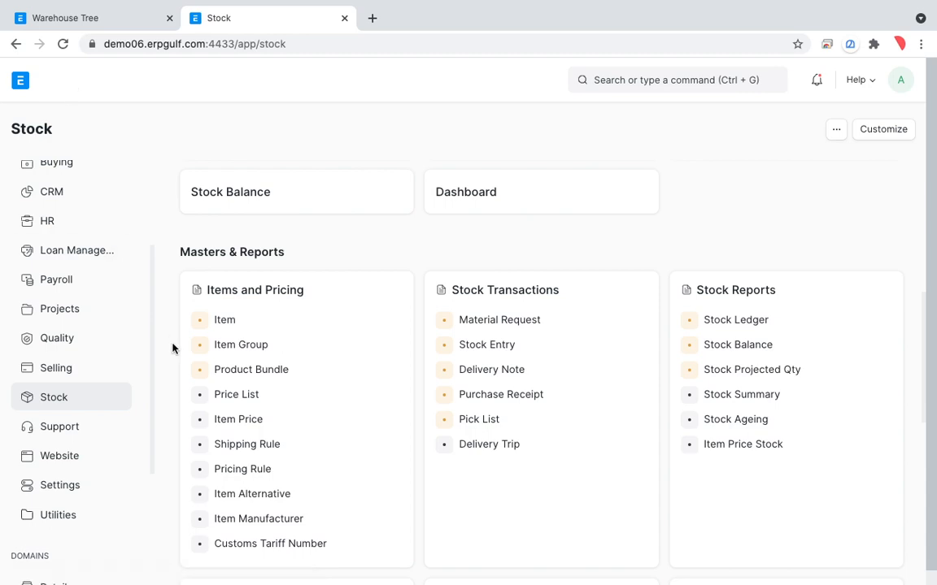
pyautogui.scroll(-7, 406, 335)
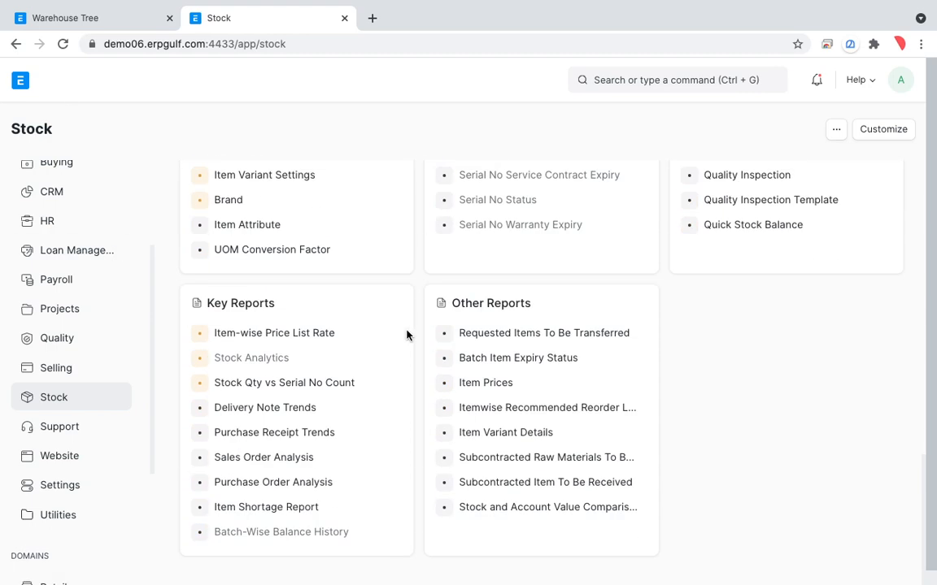
pyautogui.scroll(8, 406, 335)
pyautogui.scroll(-3, 408, 336)
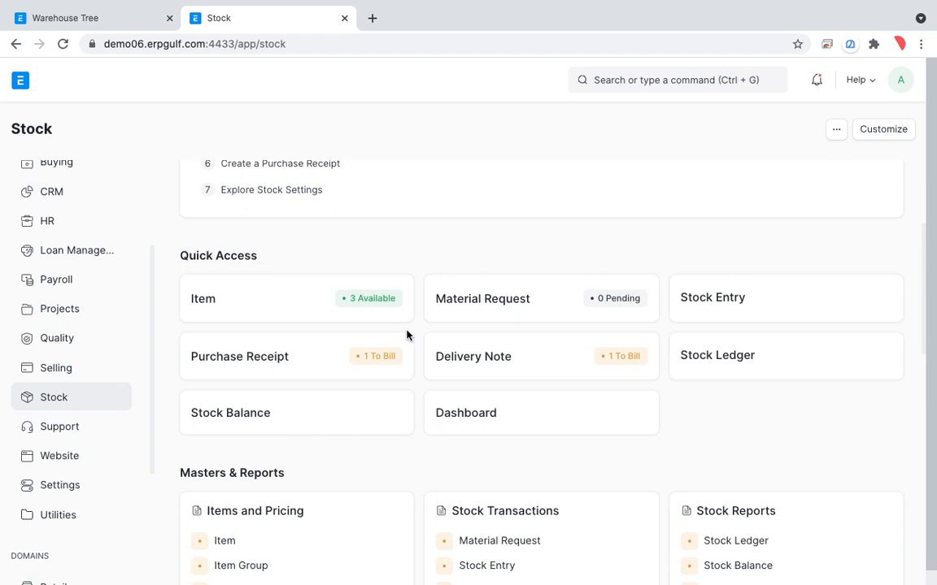
pyautogui.hotkey('alt', 'Tab')
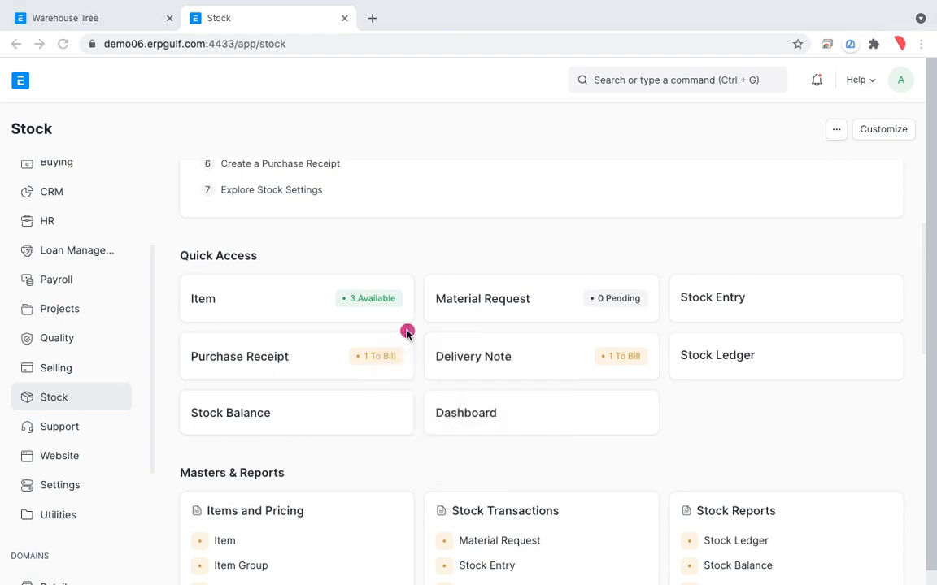
pyautogui.press('Escape')
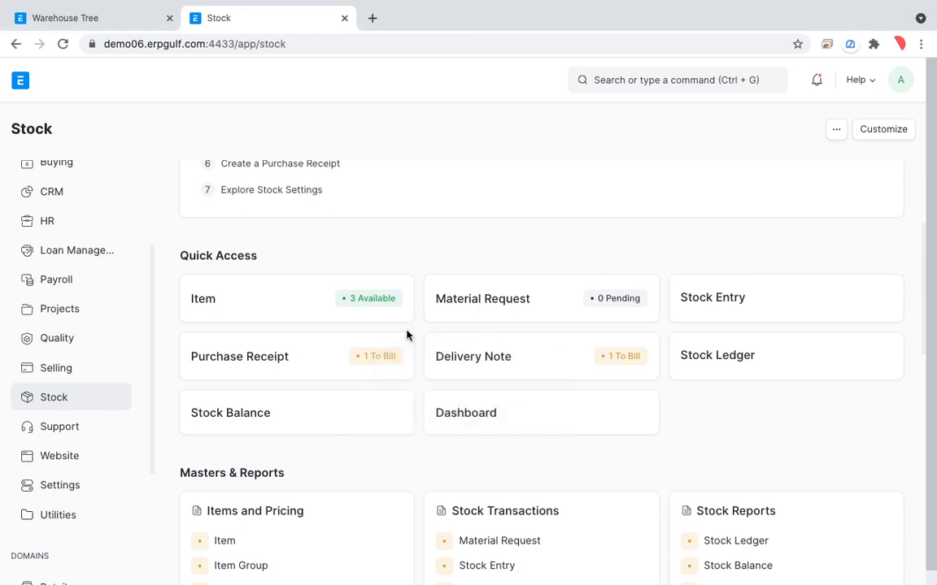
pyautogui.hotkey('ctrl', 't')
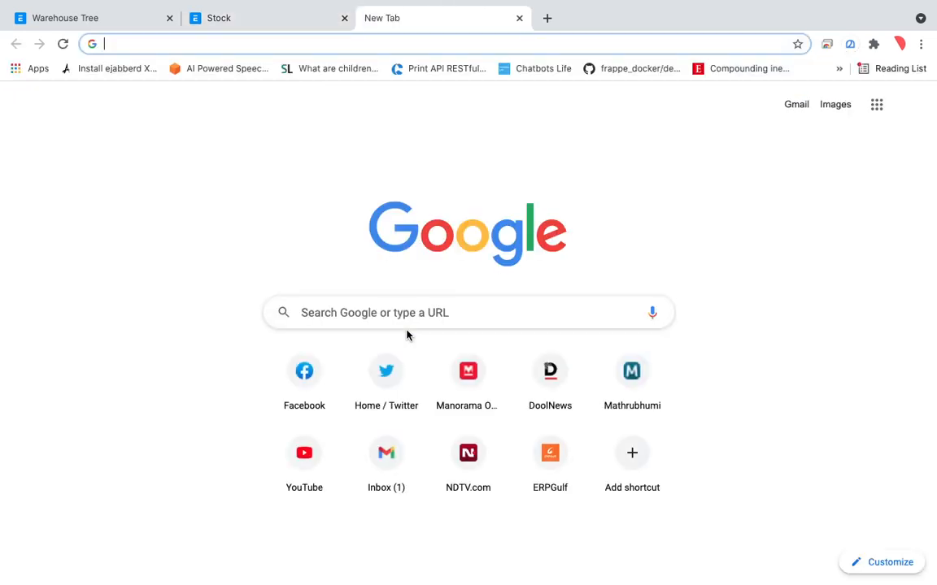
pyautogui.click(519, 18)
# Circle the Purchase Receipt, Delivery Note and Stock Entry shortcuts of the Stock workspace with temporary freehand annotations
pyautogui.hotkey('alt', 'Tab')
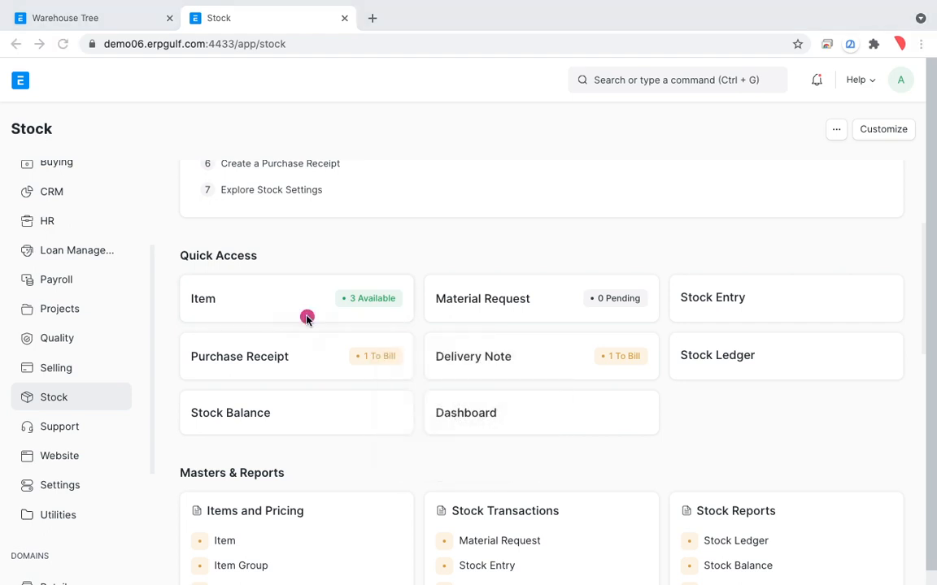
pyautogui.moveTo(324, 318)
pyautogui.mouseDown()
pyautogui.moveTo(281, 315)
pyautogui.moveTo(318, 358)
pyautogui.mouseUp()
pyautogui.moveTo(510, 330)
pyautogui.mouseDown()
pyautogui.moveTo(535, 382)
pyautogui.moveTo(430, 365)
pyautogui.mouseUp()
pyautogui.moveTo(764, 268)
pyautogui.mouseDown()
pyautogui.moveTo(711, 247)
pyautogui.moveTo(698, 327)
pyautogui.moveTo(777, 261)
pyautogui.moveTo(725, 260)
pyautogui.moveTo(743, 332)
pyautogui.moveTo(735, 266)
pyautogui.mouseUp()
pyautogui.moveTo(693, 254)
pyautogui.mouseDown()
pyautogui.moveTo(655, 325)
pyautogui.moveTo(654, 266)
pyautogui.mouseUp()
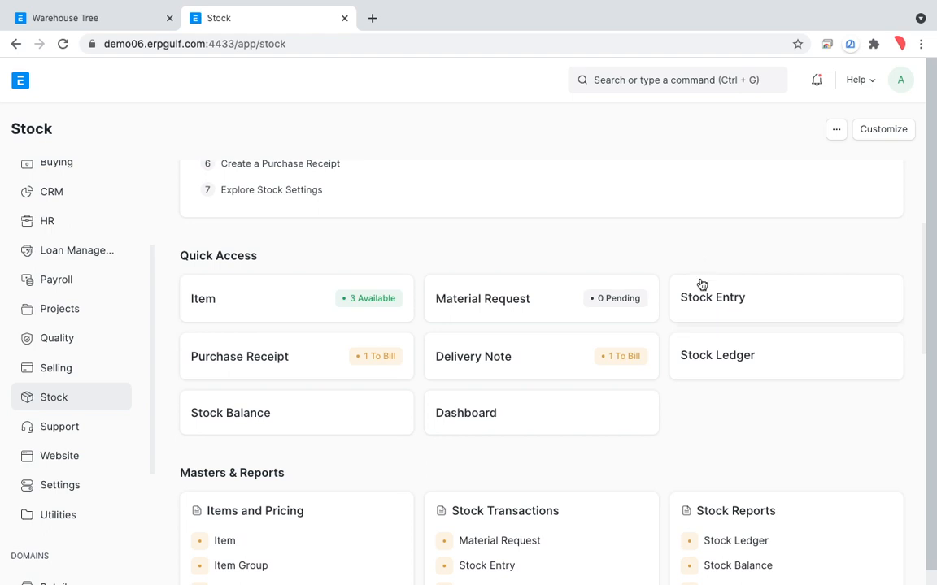
# Create a new stock entry from the Stock workspace's Stock Entry list and open its Stock Entry Type field for editing
pyautogui.click(707, 307)
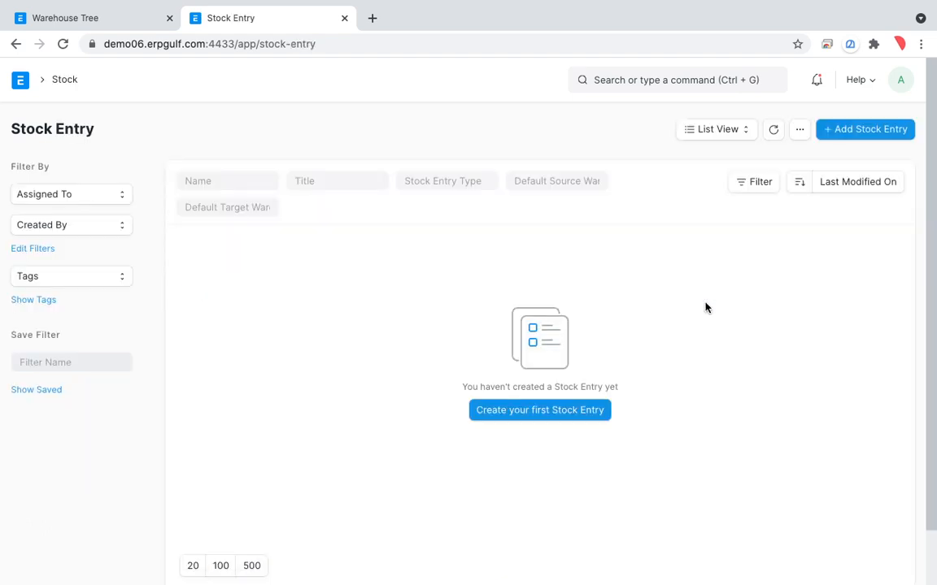
pyautogui.click(549, 413)
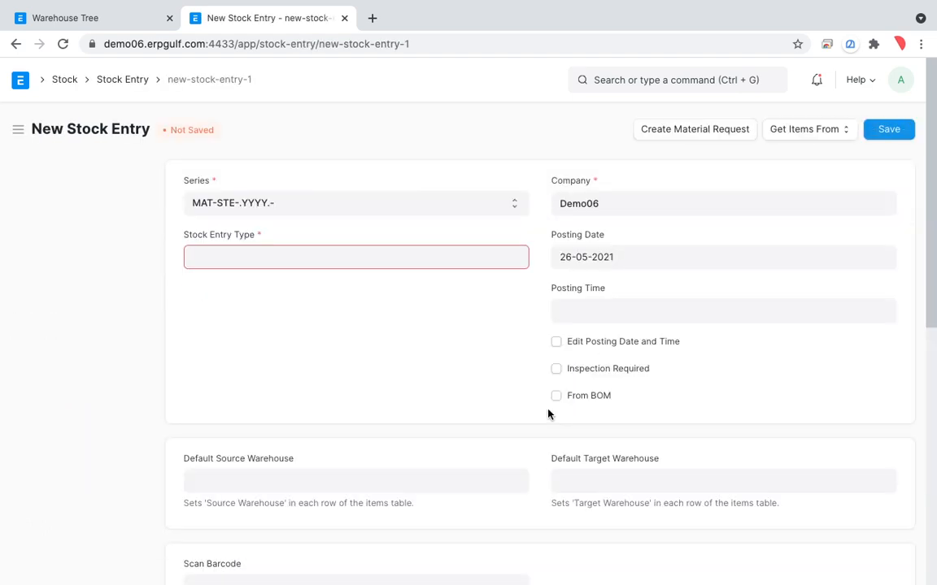
pyautogui.click(443, 260)
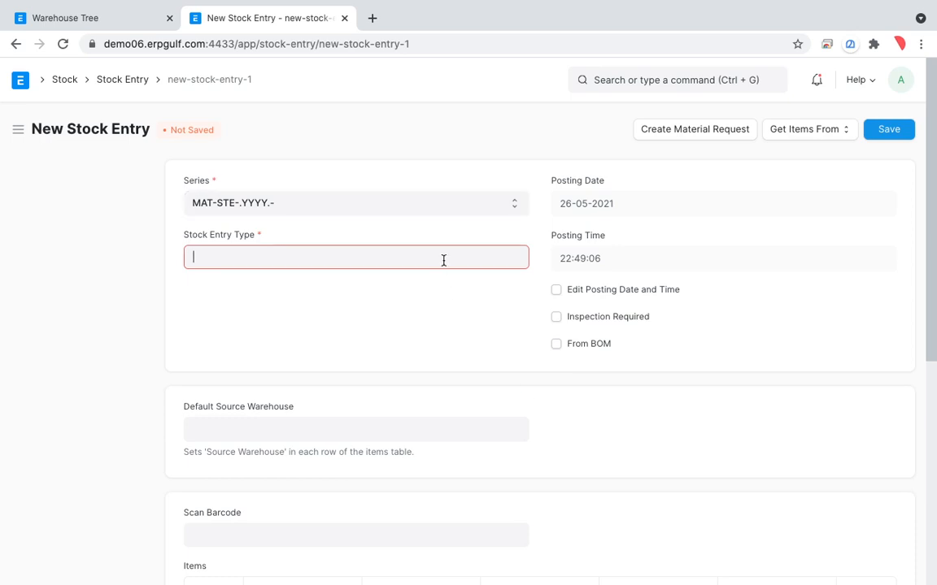
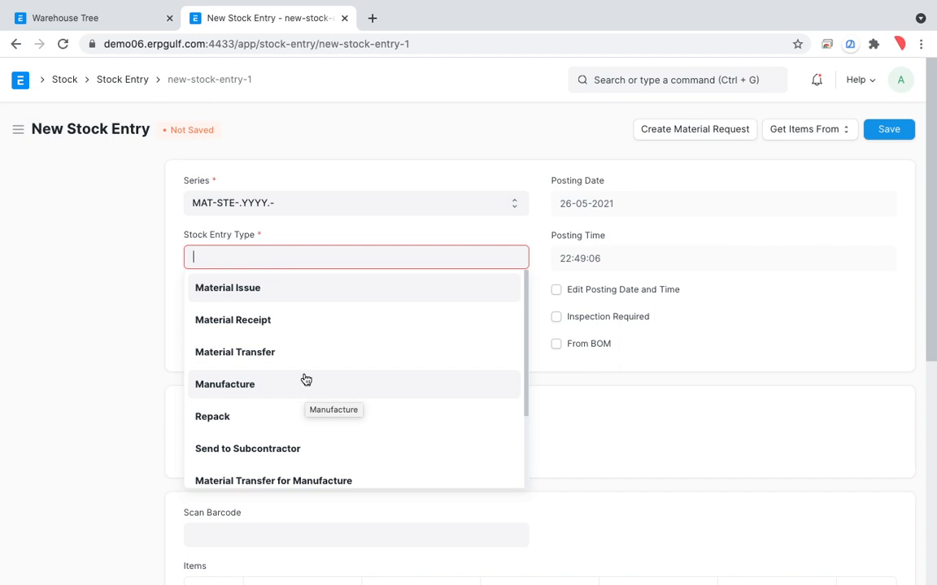
# Set the Stock Entry Type to Material Transfer and the first item row's source warehouse to Store in RAK - D
pyautogui.click(306, 363)
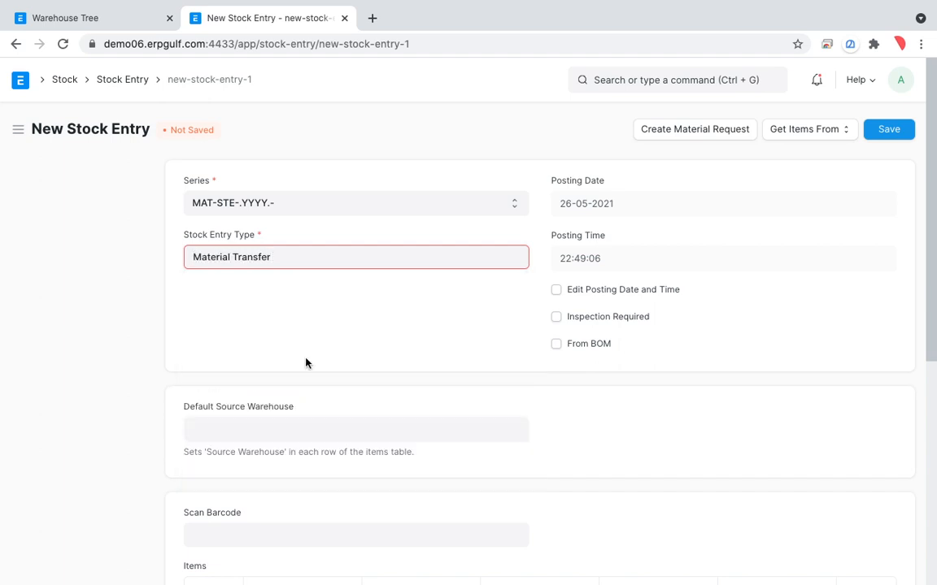
pyautogui.scroll(-3, 305, 362)
pyautogui.scroll(-2, 306, 363)
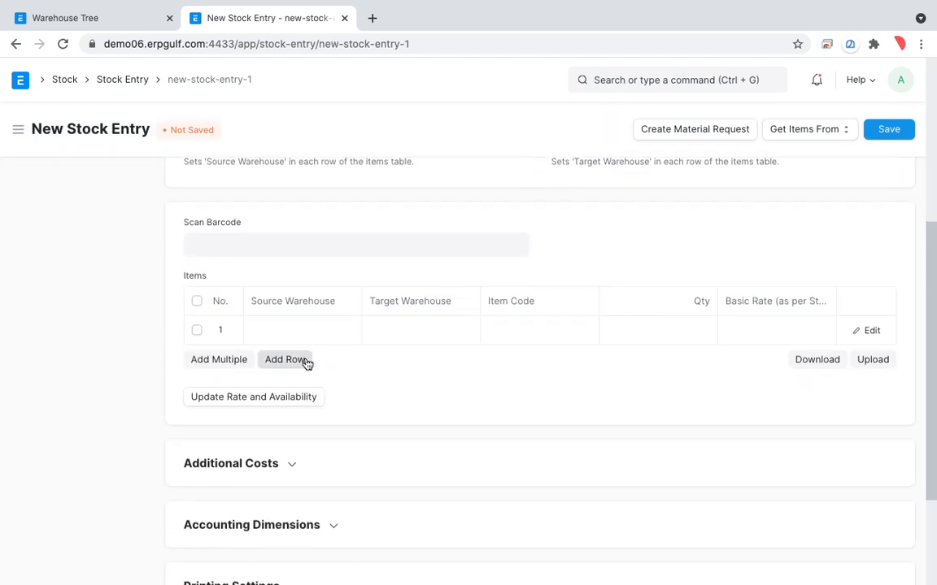
pyautogui.click(295, 331)
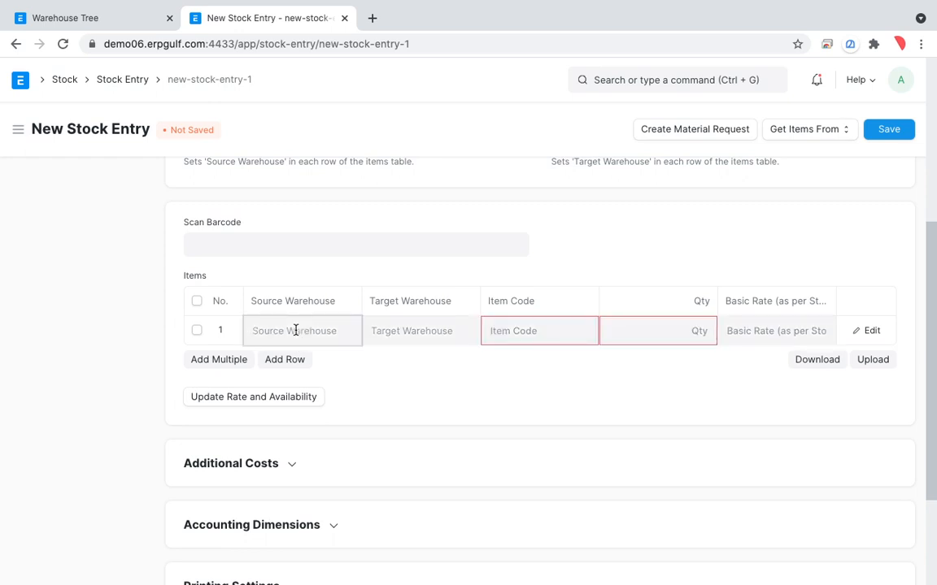
pyautogui.write('RAK')
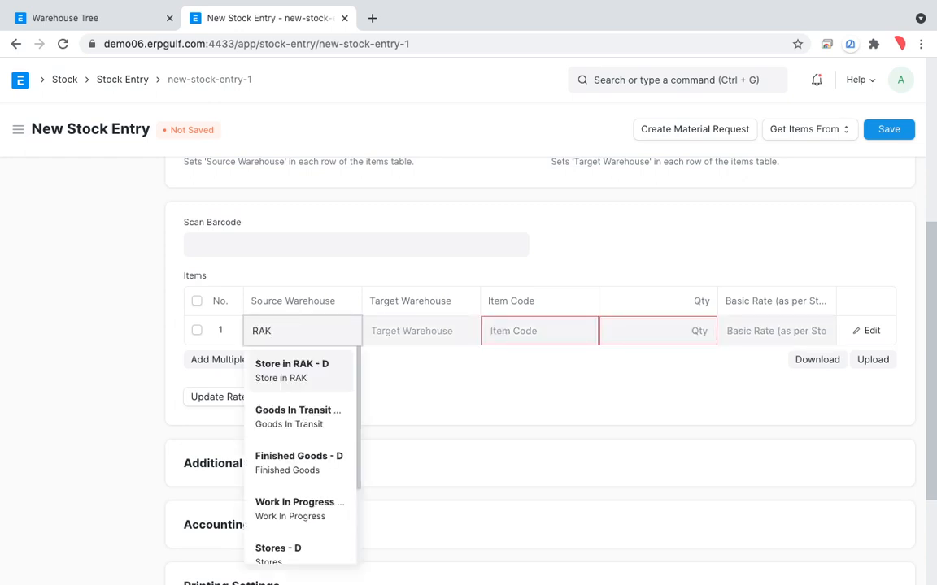
pyautogui.click(295, 377)
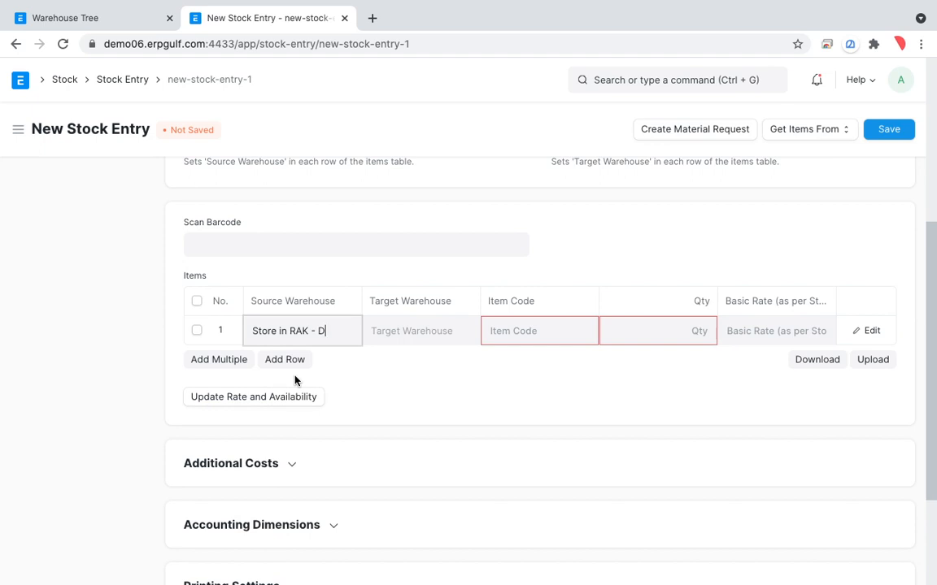
# Set the first item row's item code to Pencil with a quantity of 1
pyautogui.click(519, 337)
pyautogui.write('pen')
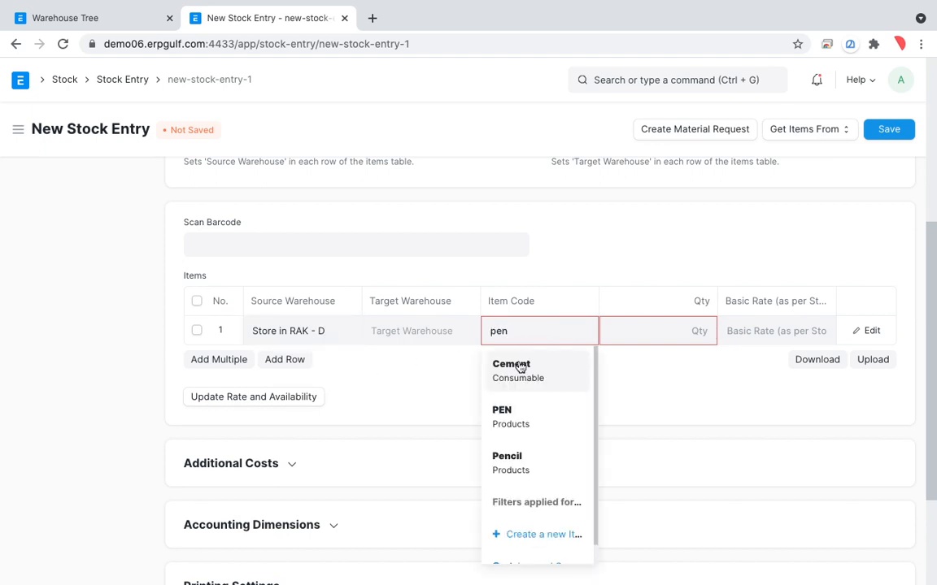
pyautogui.click(516, 423)
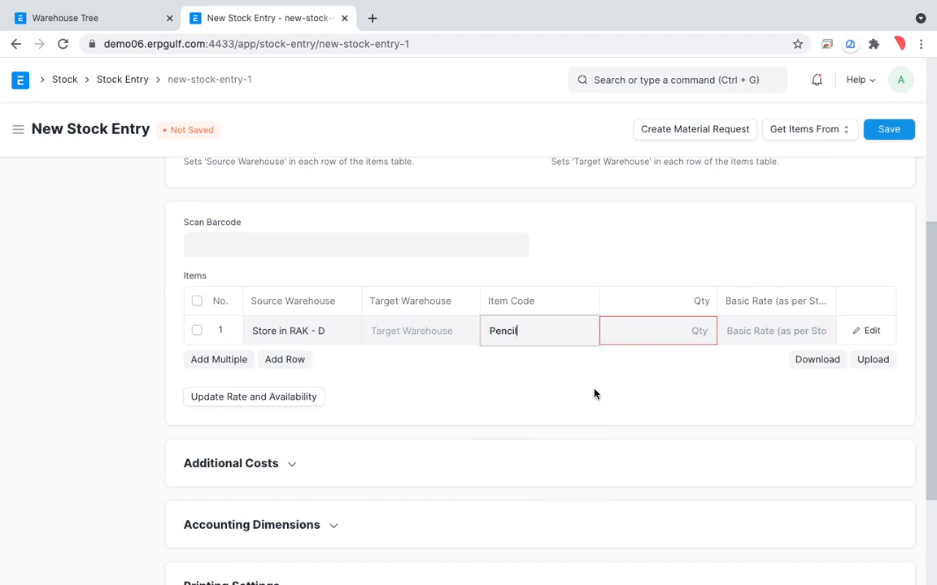
pyautogui.click(688, 337)
pyautogui.write('1')
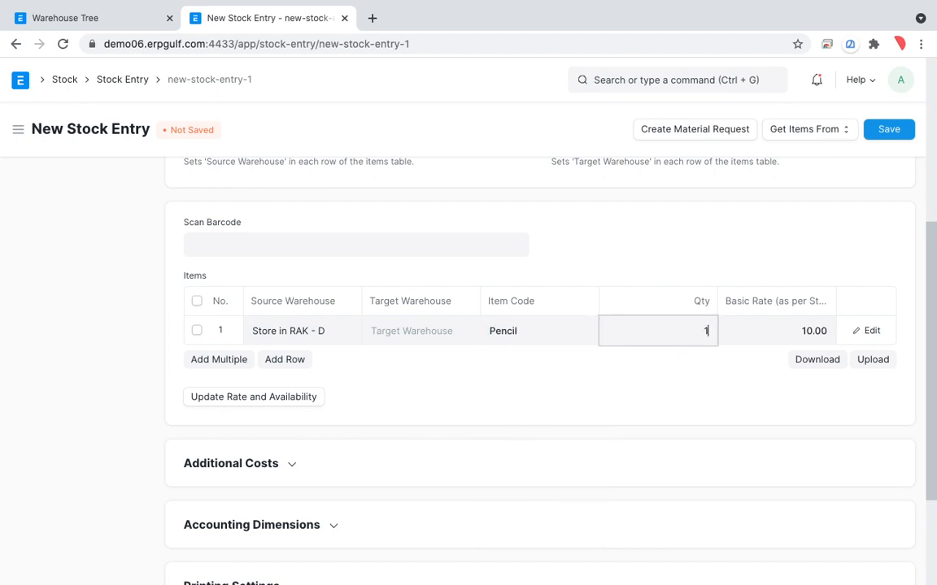
# Add a second item row for Pencil with target warehouse Stores - D and a quantity of 1
pyautogui.click(278, 360)
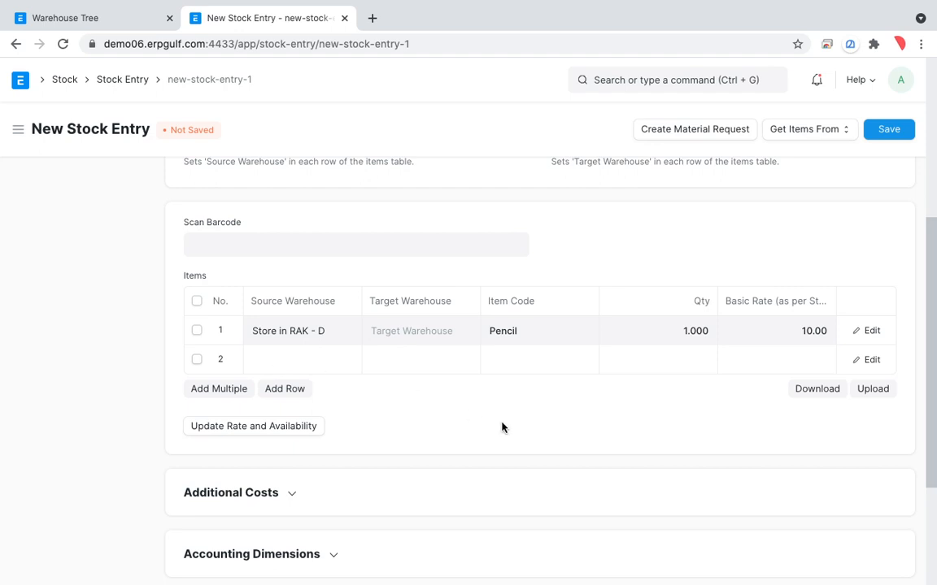
pyautogui.click(303, 360)
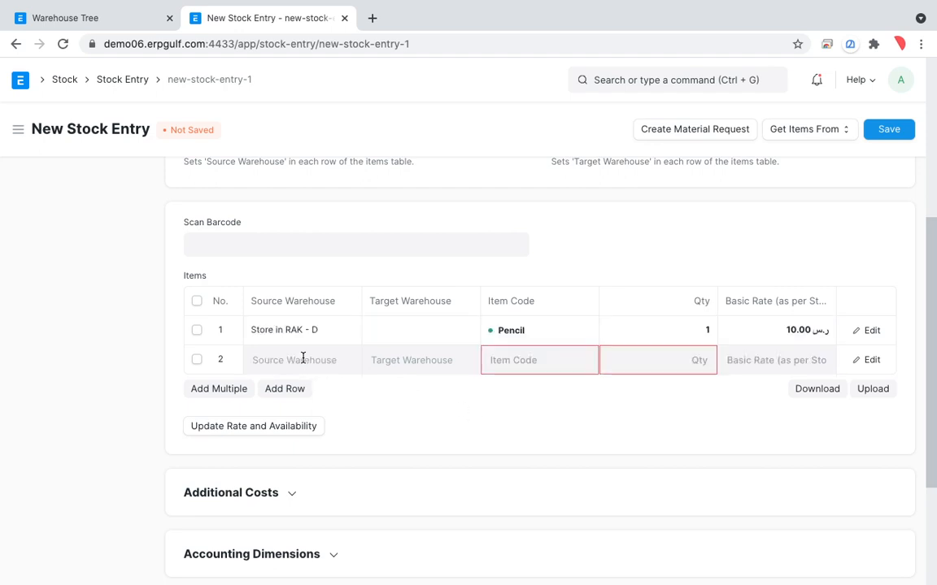
pyautogui.click(388, 365)
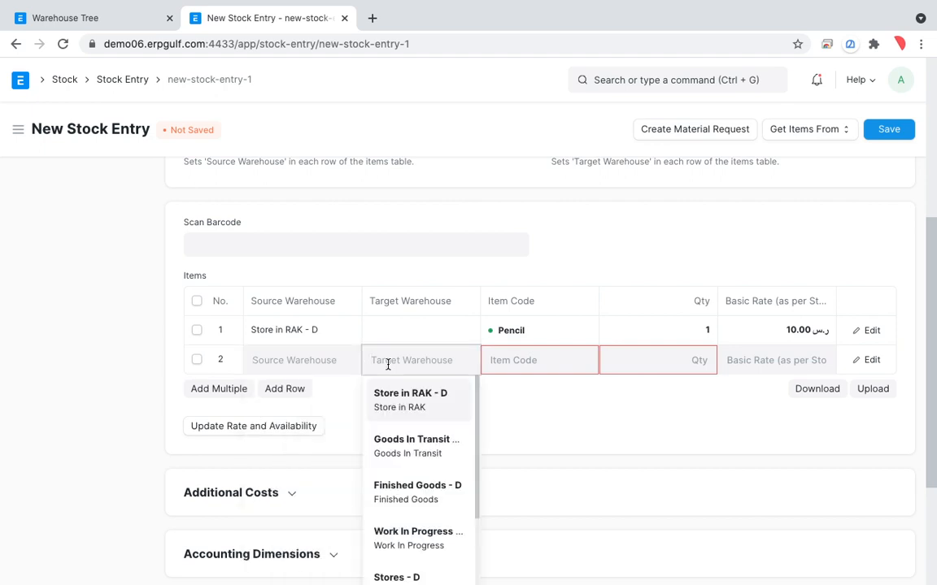
pyautogui.scroll(-2, 414, 470)
pyautogui.click(416, 480)
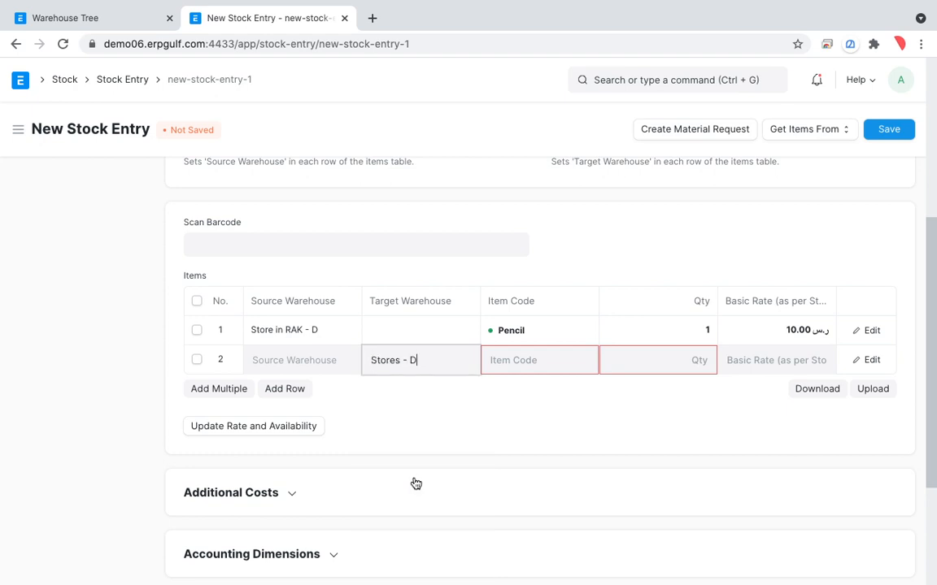
pyautogui.click(663, 364)
pyautogui.write('1')
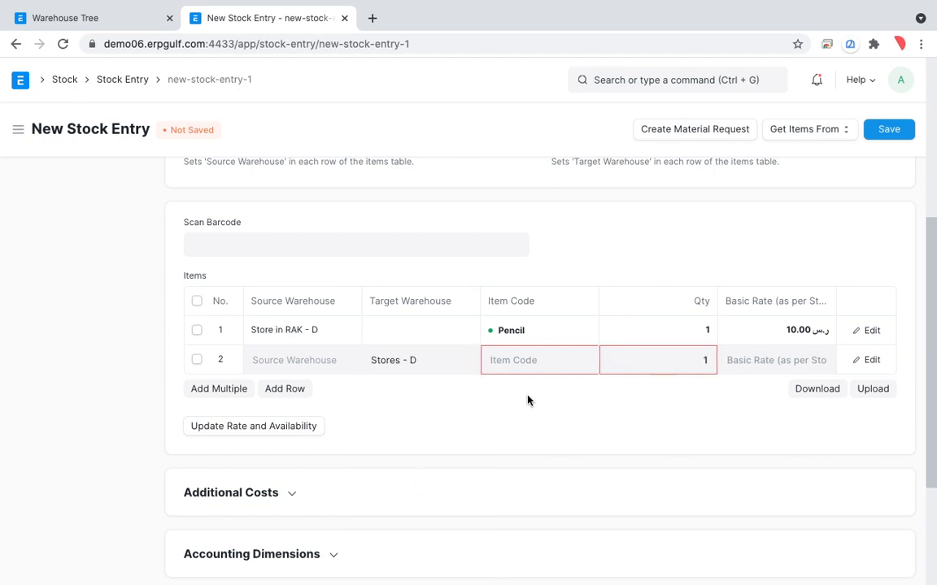
pyautogui.click(546, 368)
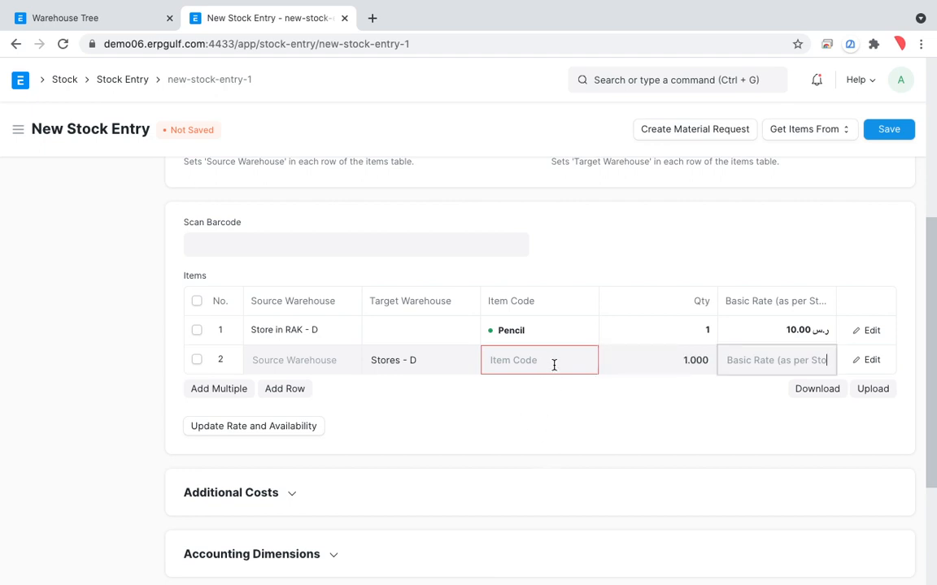
pyautogui.write('pen')
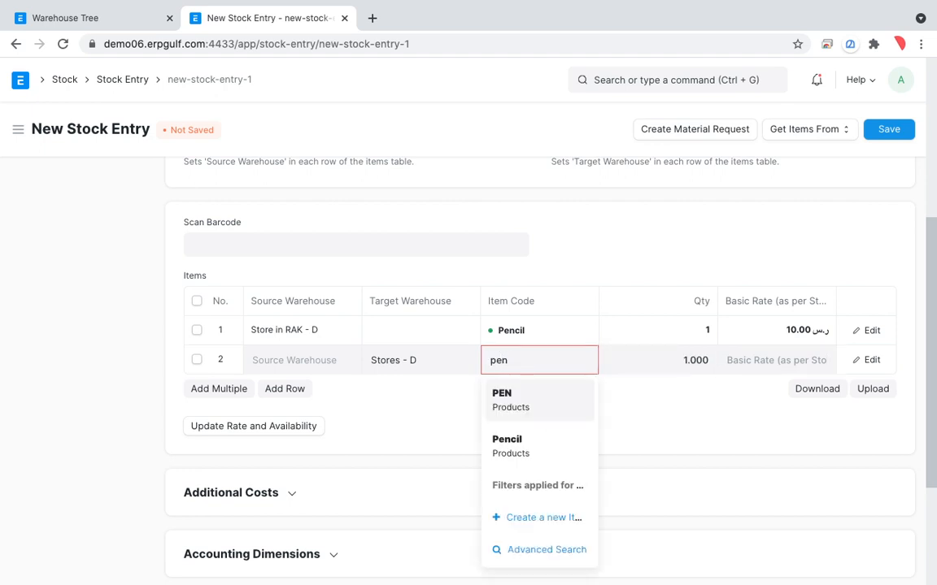
pyautogui.click(530, 447)
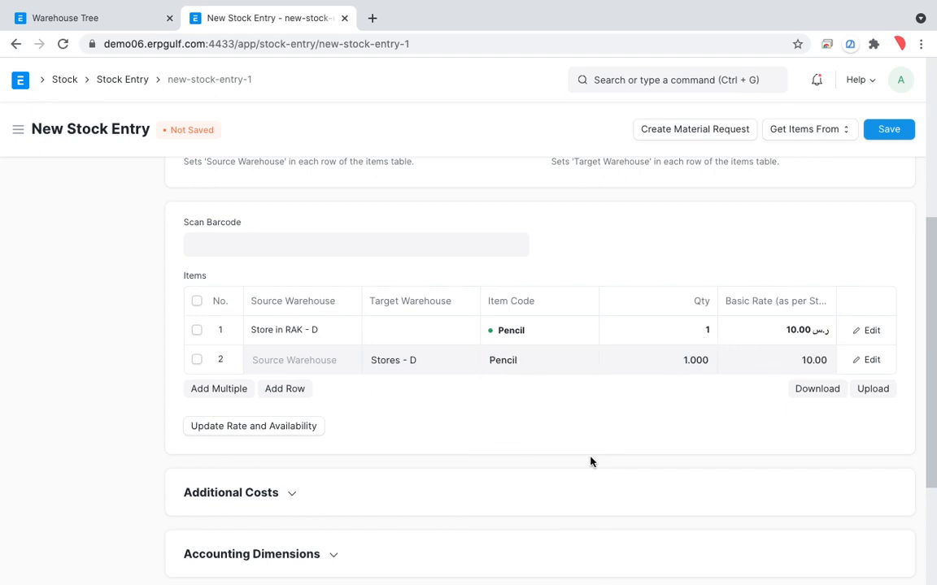
# Try to save the two-row stock entry and dismiss the resulting message
pyautogui.scroll(-3, 592, 462)
pyautogui.scroll(10, 592, 462)
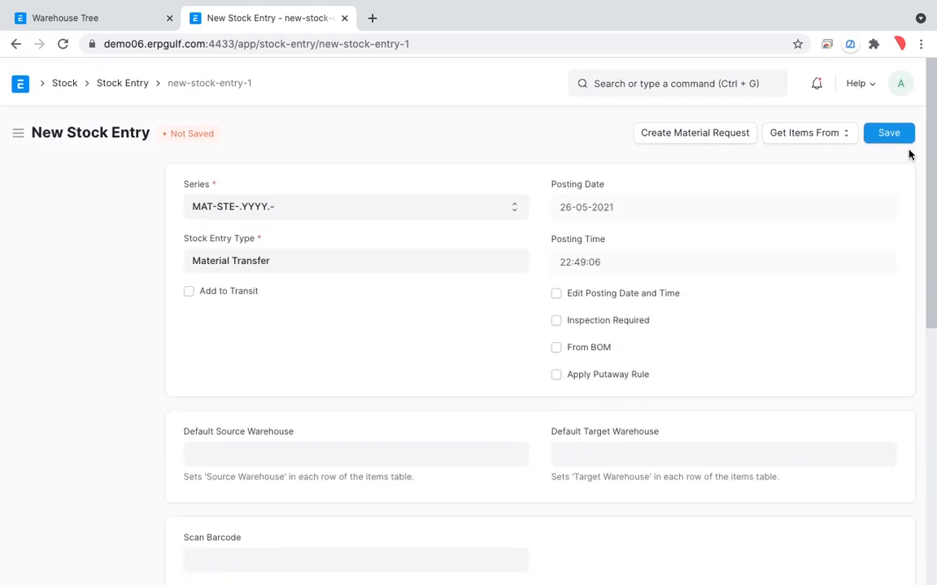
pyautogui.click(893, 133)
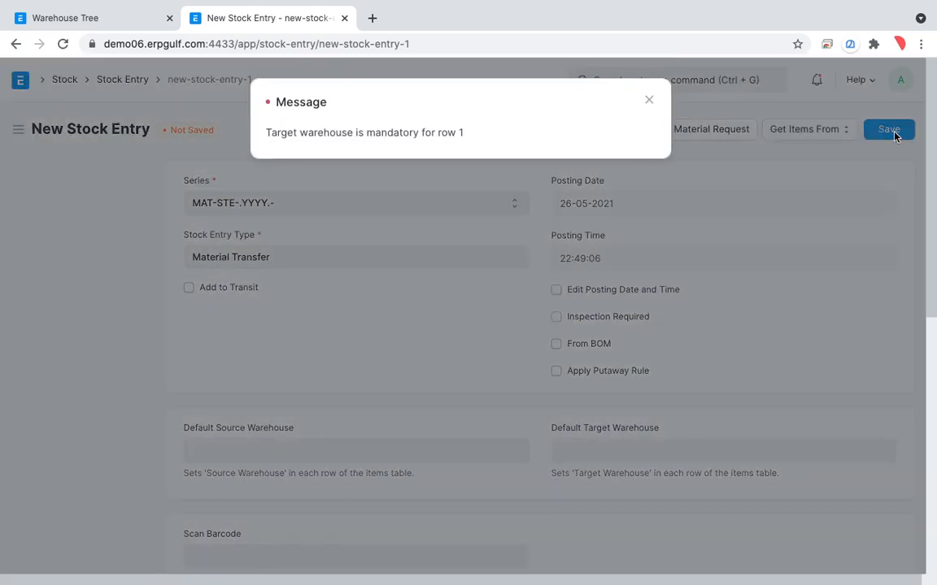
pyautogui.click(644, 100)
# Delete the second row from the stock entry's Items table
pyautogui.scroll(-2, 615, 291)
pyautogui.scroll(-3, 615, 291)
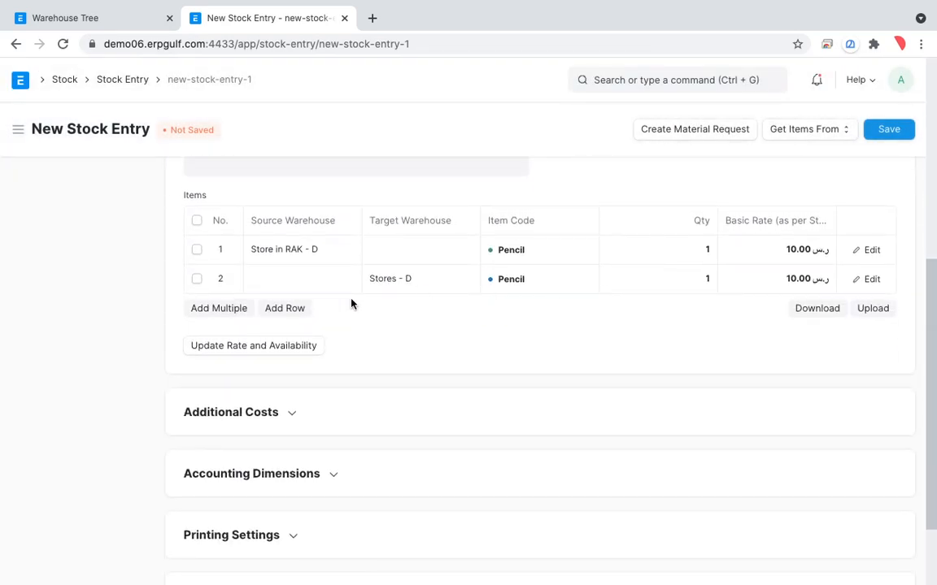
pyautogui.click(197, 279)
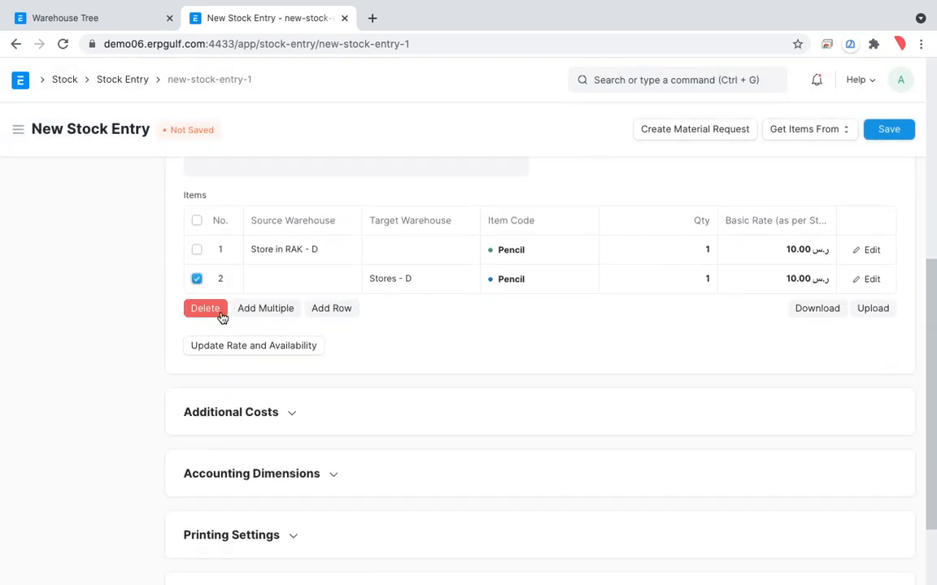
pyautogui.click(213, 309)
# Set the target warehouse of the Pencil item row to Stores - D
pyautogui.click(412, 256)
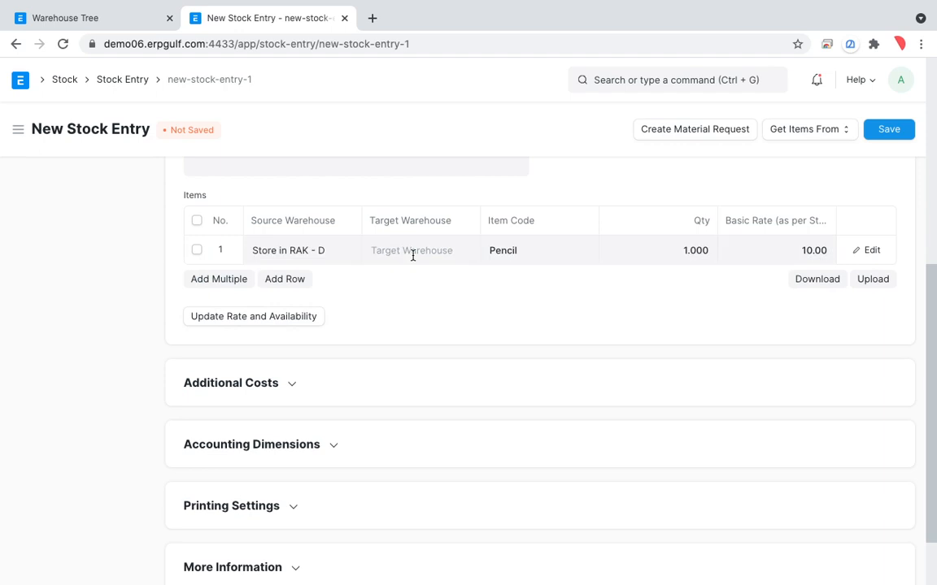
pyautogui.write('sto')
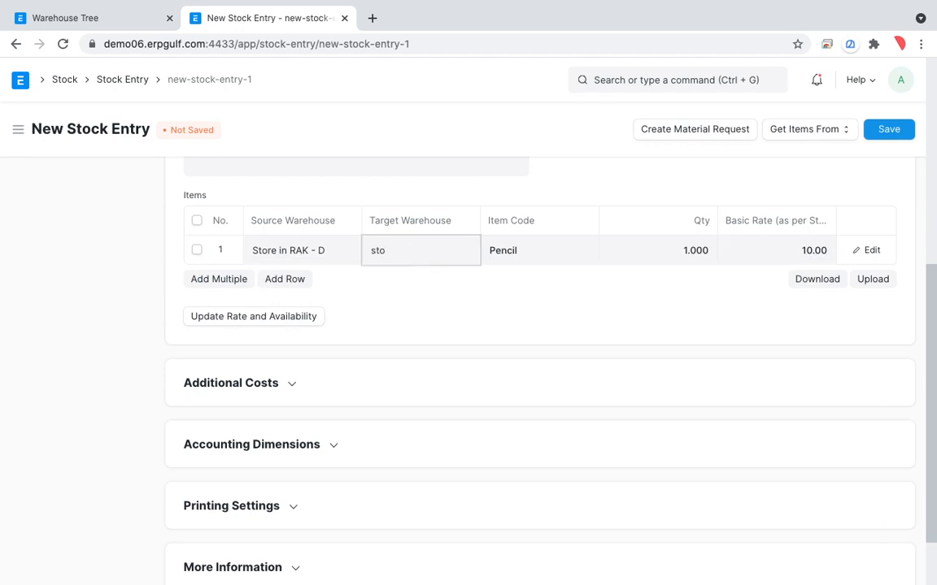
pyautogui.click(411, 341)
pyautogui.click(500, 318)
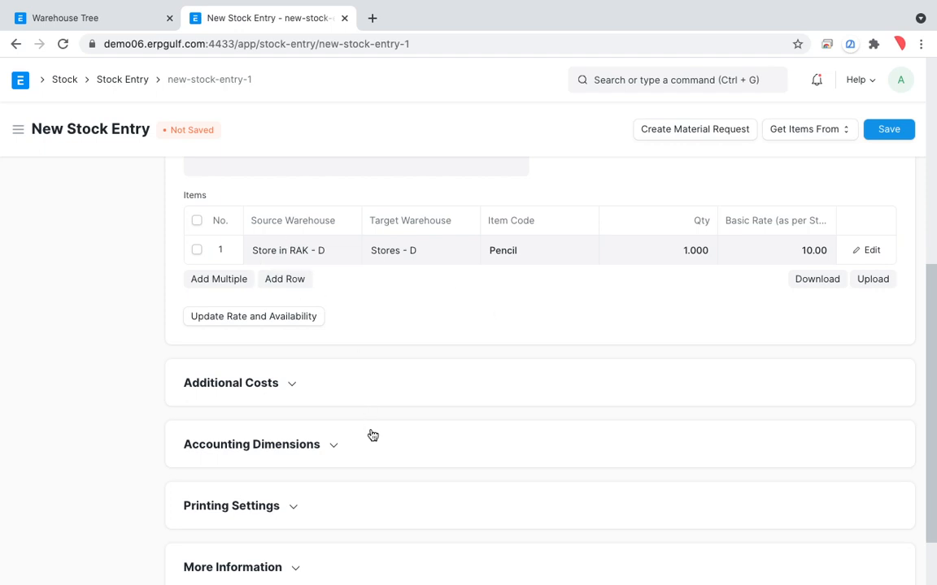
# Circle the Pencil row's source warehouse, target warehouse, item code, quantity and basic rate with temporary freehand annotations
pyautogui.hotkey('ctrl', 'Tab')
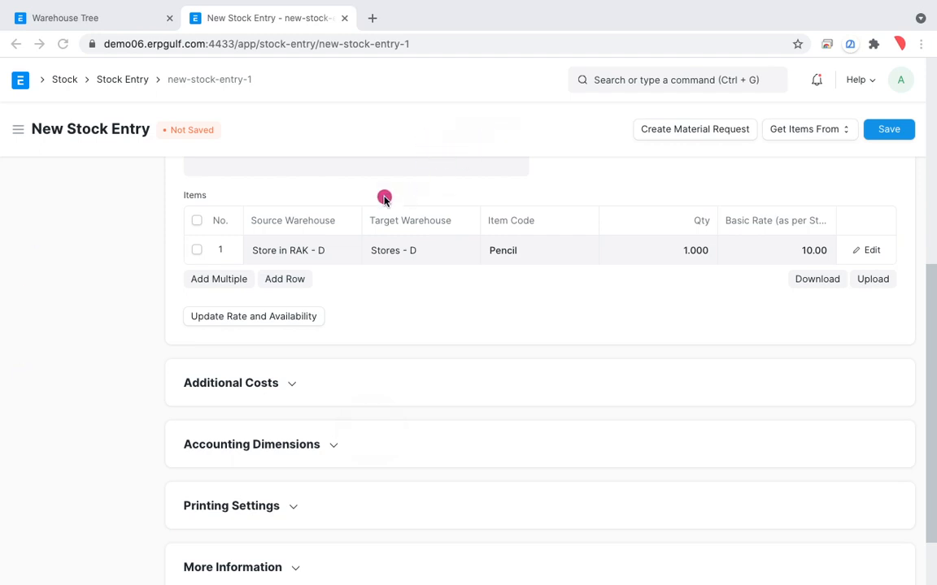
pyautogui.moveTo(320, 209)
pyautogui.mouseDown()
pyautogui.moveTo(318, 272)
pyautogui.moveTo(258, 251)
pyautogui.mouseUp()
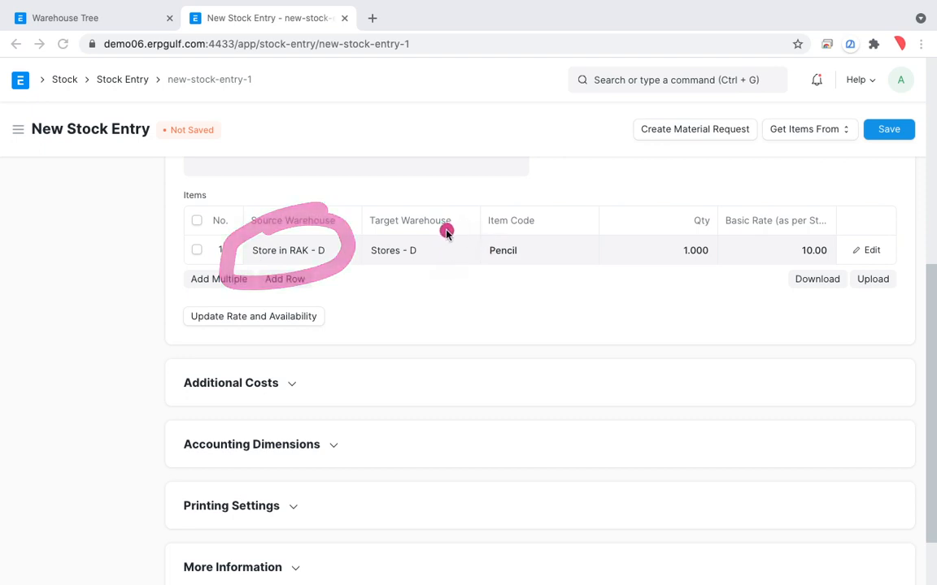
pyautogui.moveTo(451, 218)
pyautogui.mouseDown()
pyautogui.moveTo(355, 257)
pyautogui.moveTo(449, 244)
pyautogui.mouseUp()
pyautogui.moveTo(560, 221)
pyautogui.mouseDown()
pyautogui.moveTo(472, 213)
pyautogui.moveTo(502, 245)
pyautogui.mouseUp()
pyautogui.moveTo(686, 218)
pyautogui.mouseDown()
pyautogui.moveTo(639, 295)
pyautogui.moveTo(699, 210)
pyautogui.mouseUp()
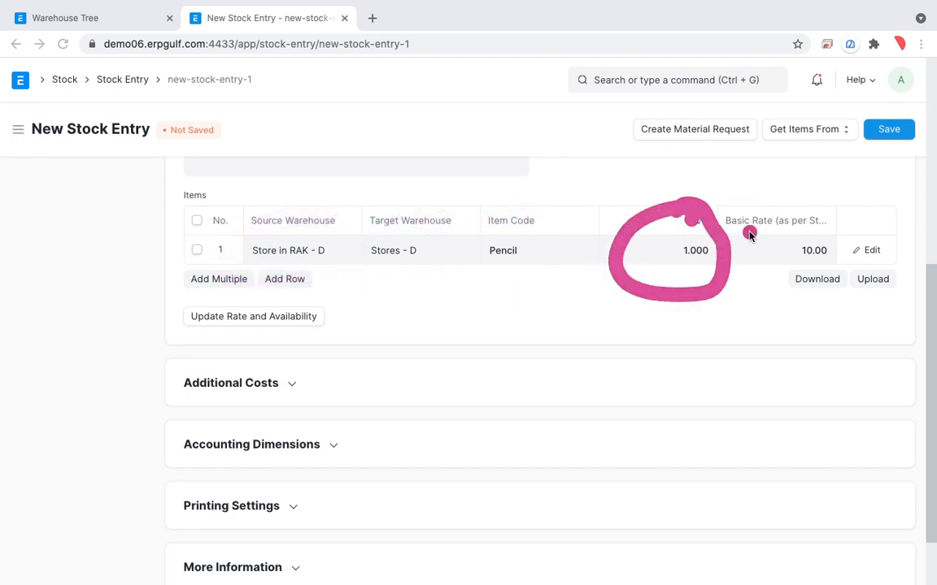
pyautogui.moveTo(842, 219); pyautogui.dragTo(748, 236)
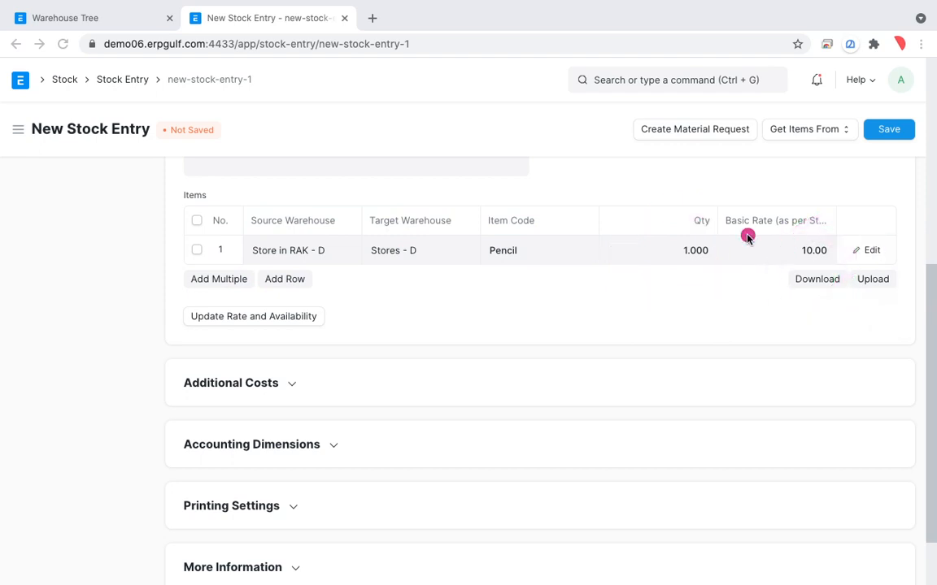
# Save the material transfer and submit it permanently
pyautogui.click(899, 136)
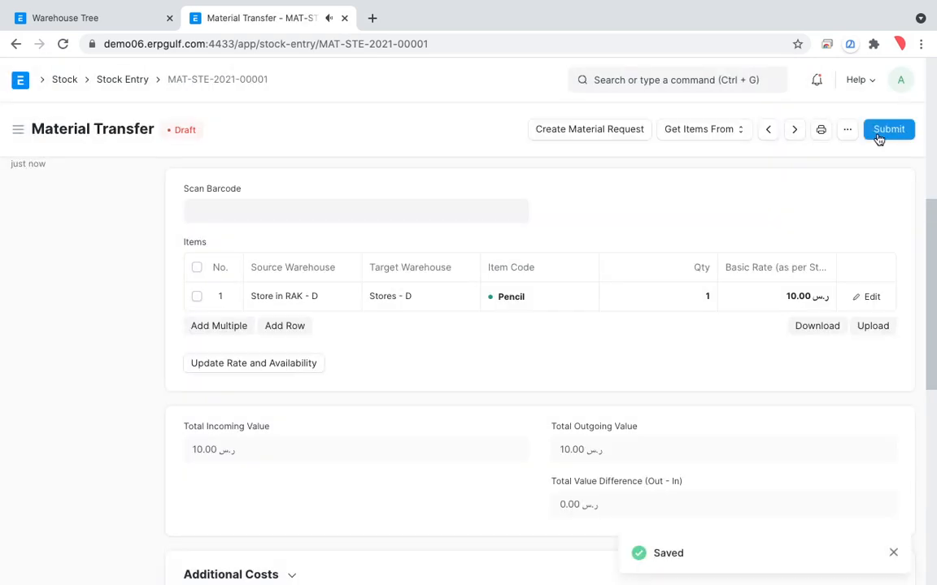
pyautogui.click(877, 137)
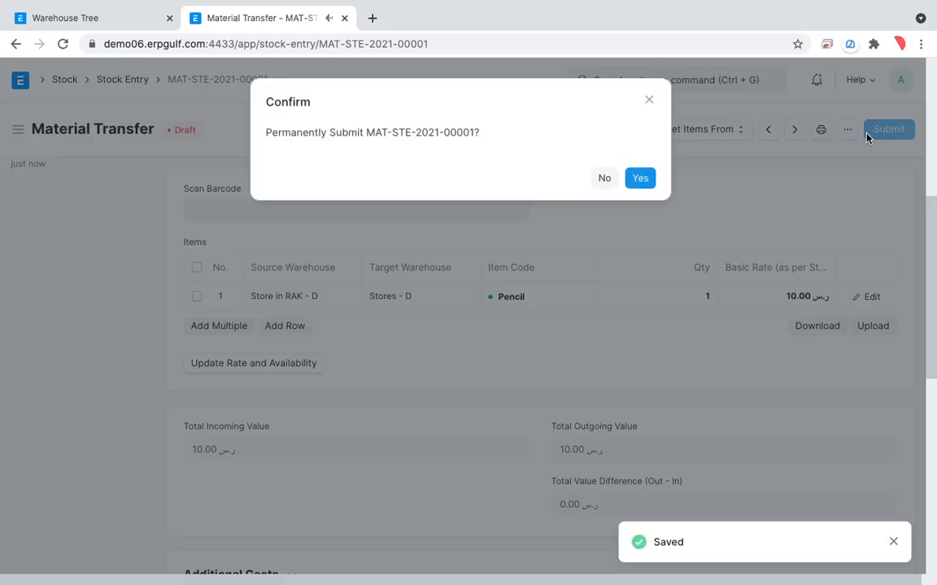
pyautogui.click(640, 179)
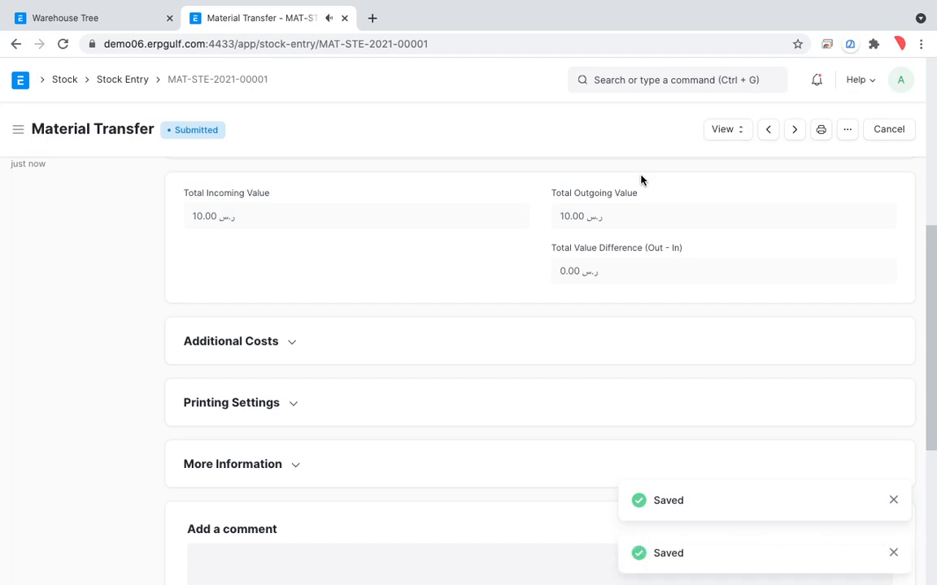
# View the submitted material transfer's Stock Ledger, and return to the document to view its Accounting Ledger
pyautogui.click(721, 132)
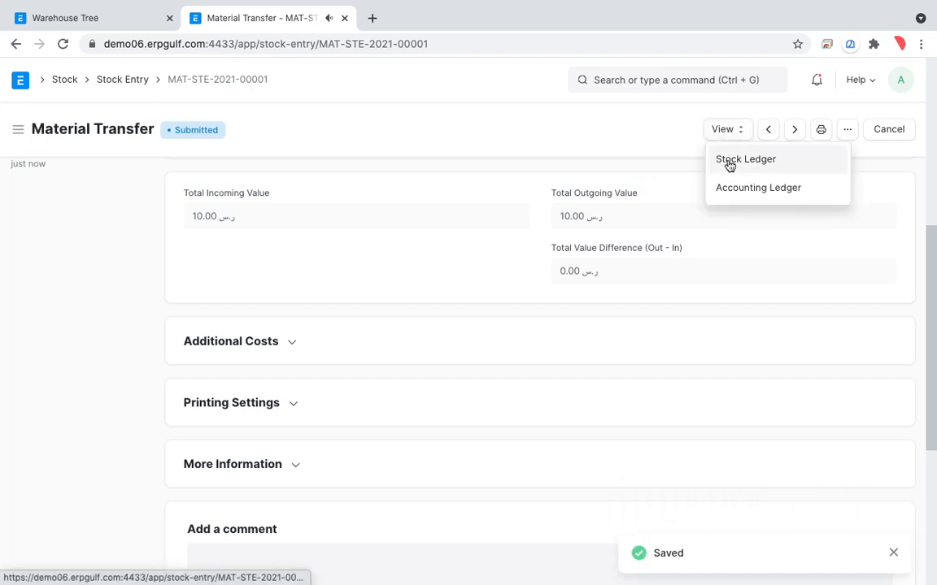
pyautogui.click(728, 161)
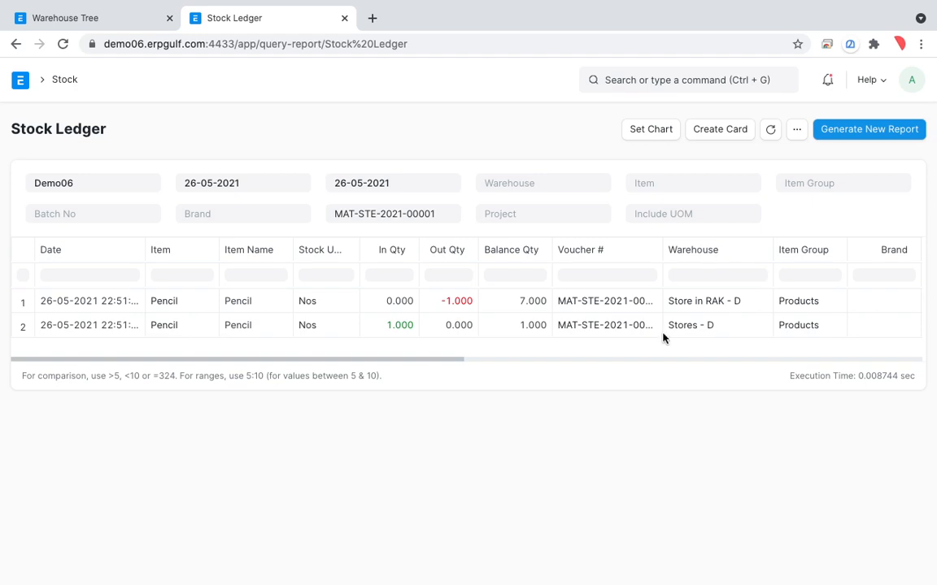
pyautogui.click(16, 44)
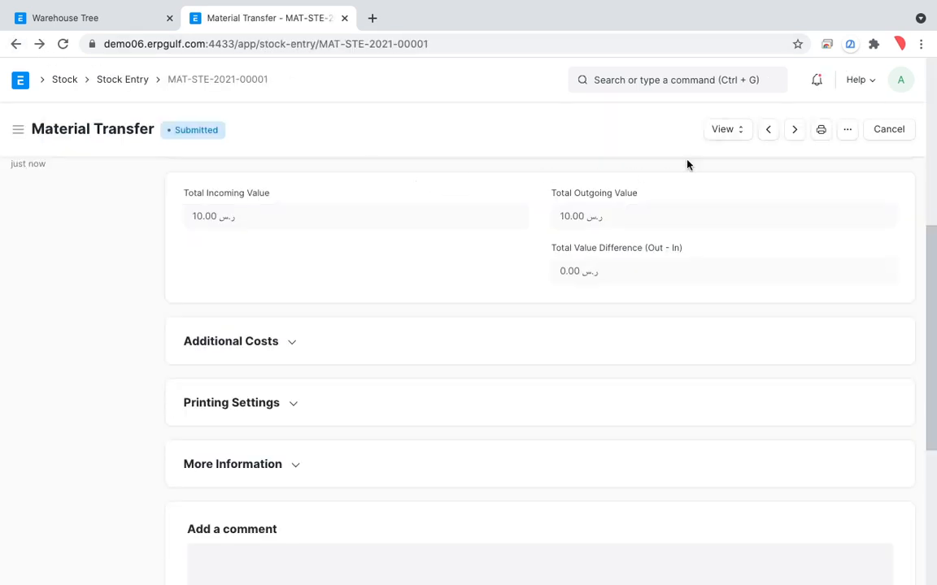
pyautogui.click(728, 130)
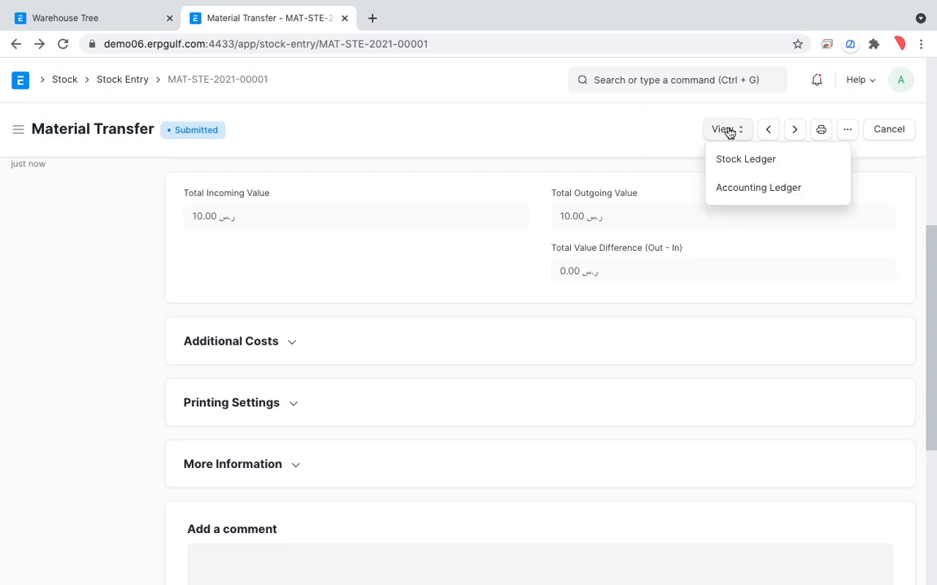
pyautogui.click(734, 189)
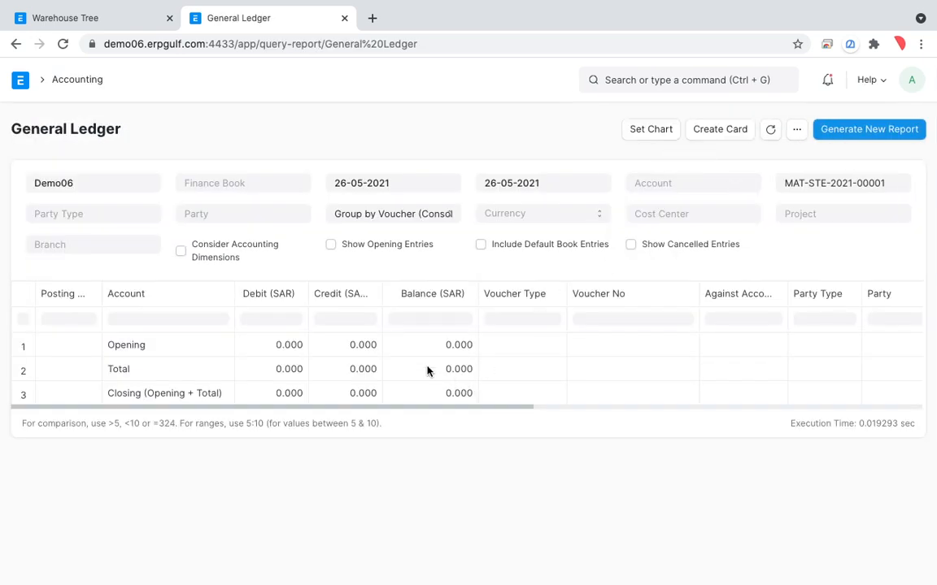
# Leave the accounting ledger, go to the Stock module's Stock Ledger report and generate a new version of it
pyautogui.click(16, 44)
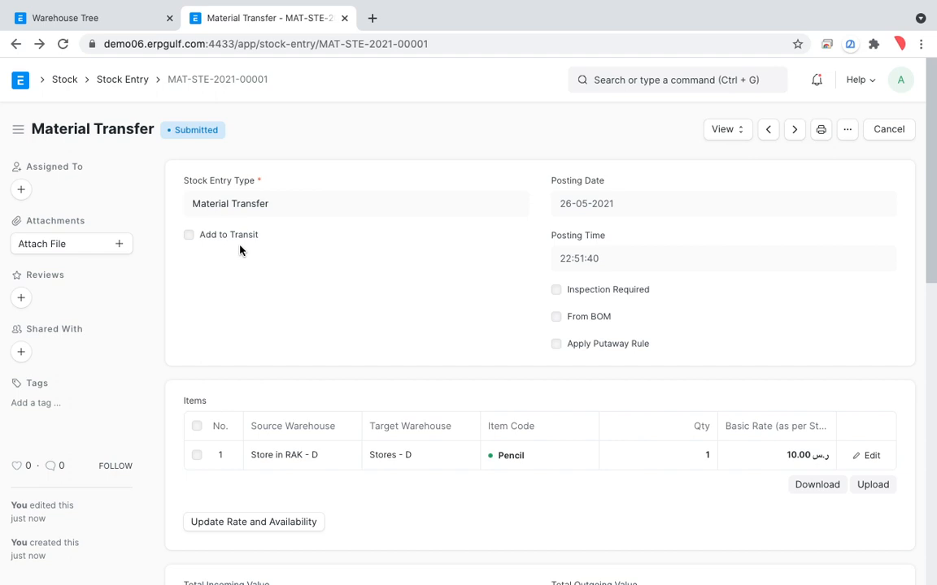
pyautogui.click(142, 84)
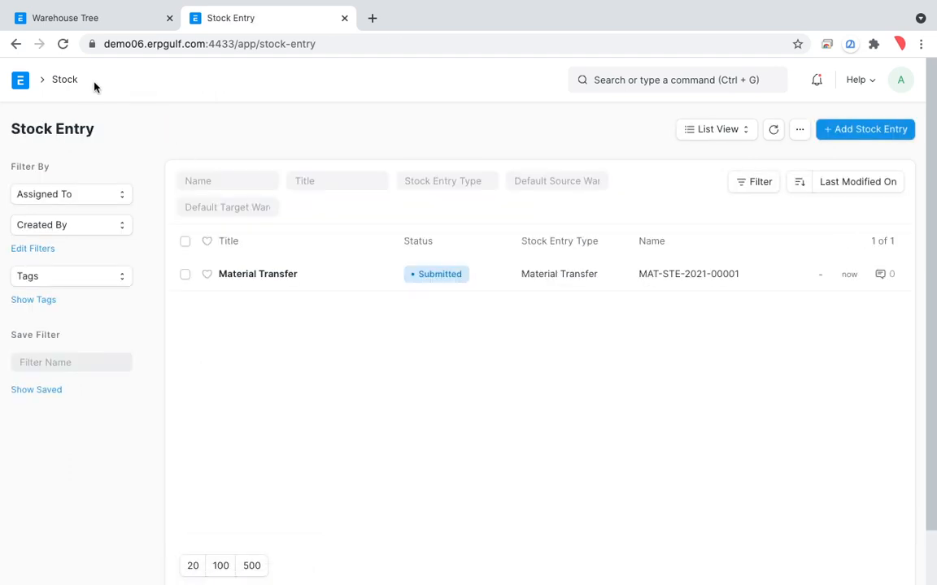
pyautogui.click(74, 84)
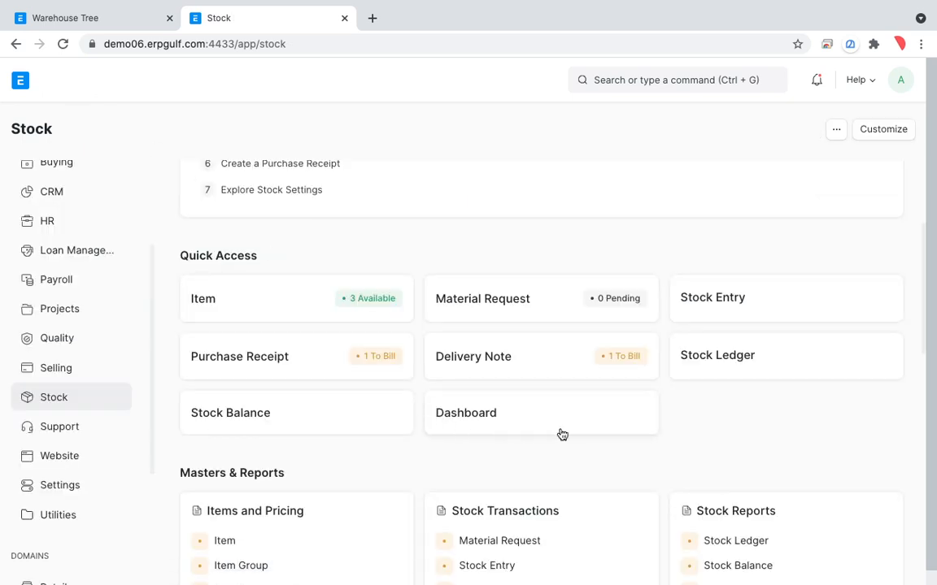
pyautogui.click(736, 372)
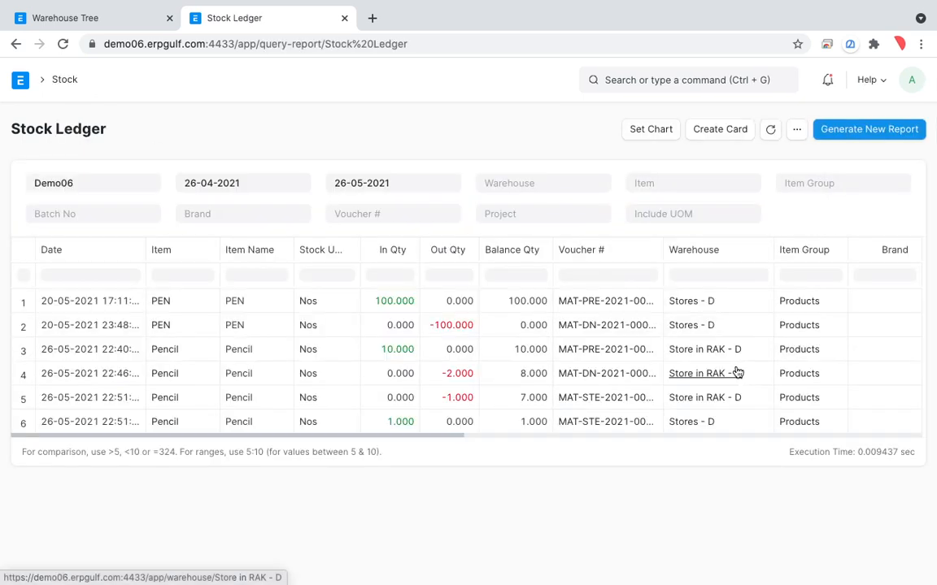
pyautogui.click(891, 130)
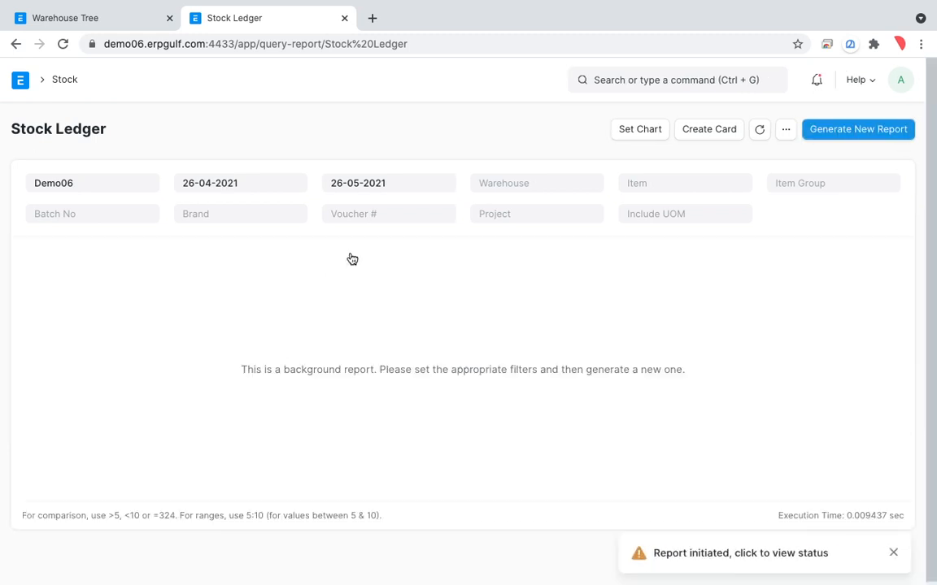
# Filter the Stock Ledger report by the item Pencil
pyautogui.click(671, 187)
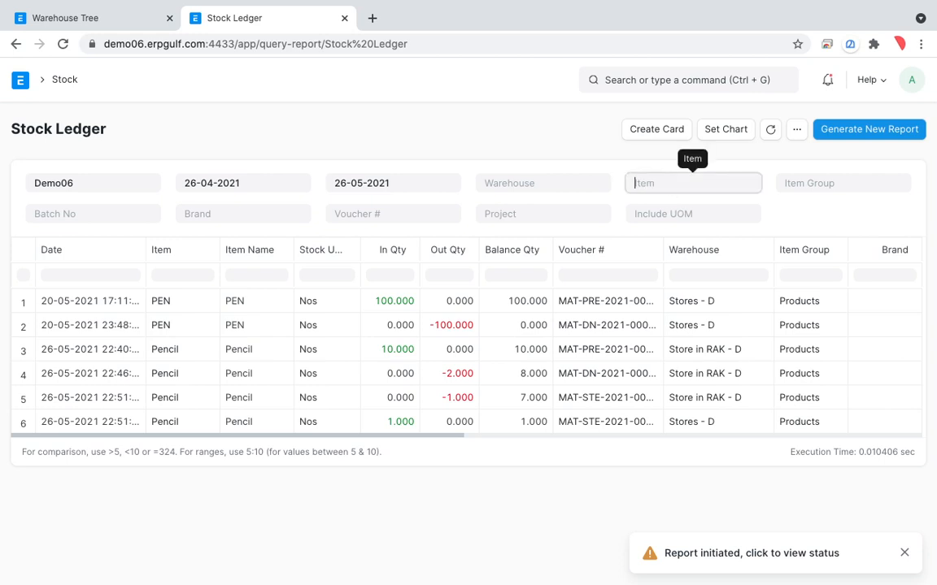
pyautogui.write('penci')
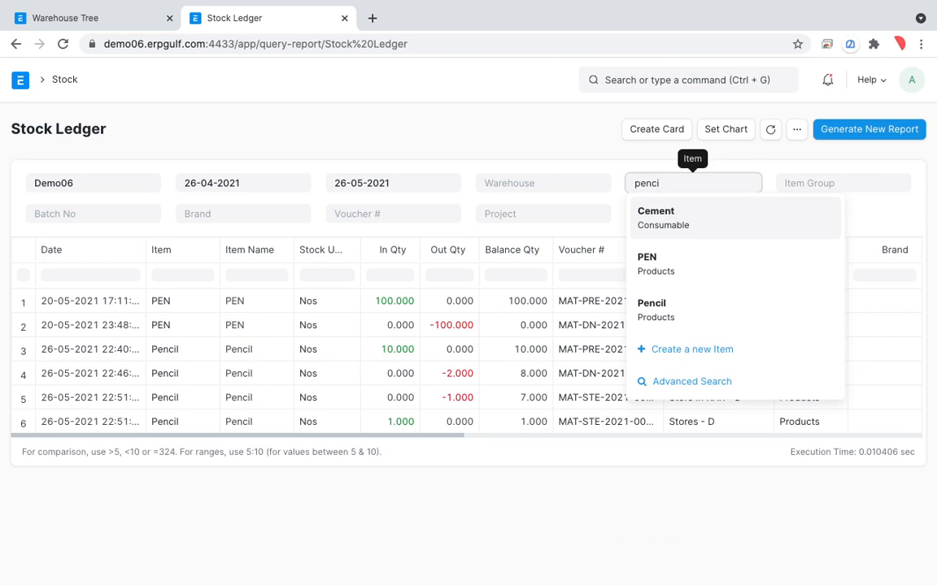
pyautogui.click(671, 219)
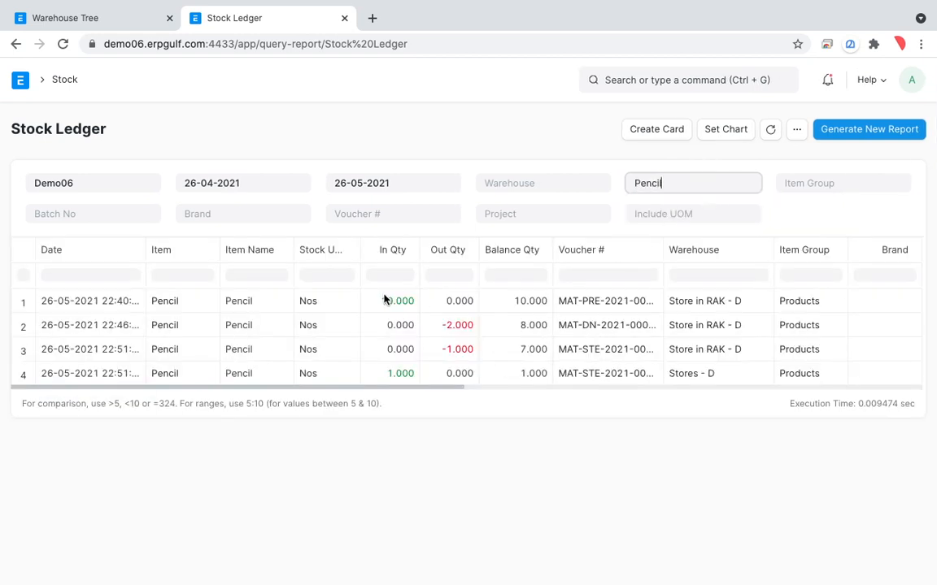
# Mark the receipt row's incoming quantity, the delivery row's outgoing quantity and both rows' warehouses with temporary freehand annotations
pyautogui.hotkey('ctrl', 'alt', 'd')
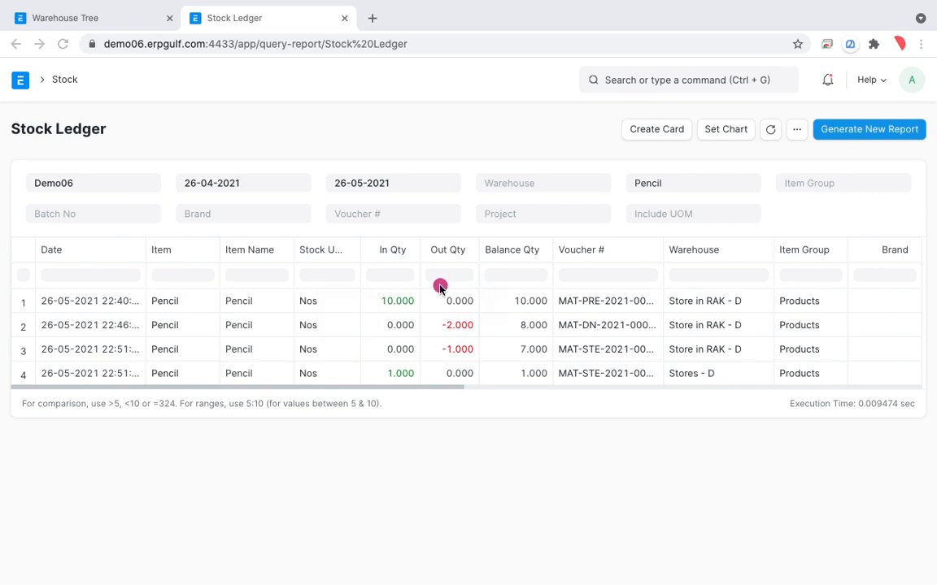
pyautogui.moveTo(417, 279)
pyautogui.mouseDown()
pyautogui.moveTo(351, 316)
pyautogui.moveTo(439, 289)
pyautogui.mouseUp()
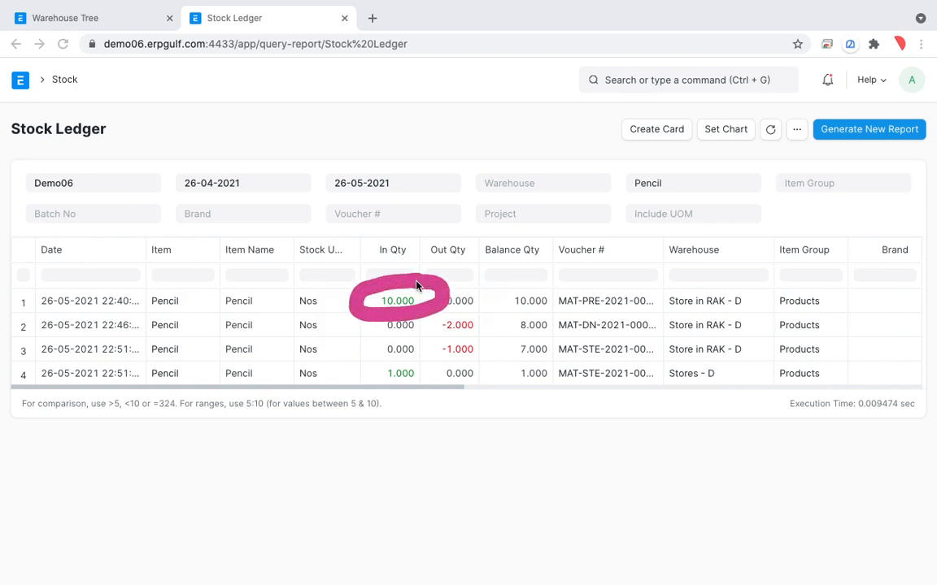
pyautogui.moveTo(738, 286)
pyautogui.mouseDown()
pyautogui.moveTo(650, 280)
pyautogui.moveTo(707, 326)
pyautogui.mouseUp()
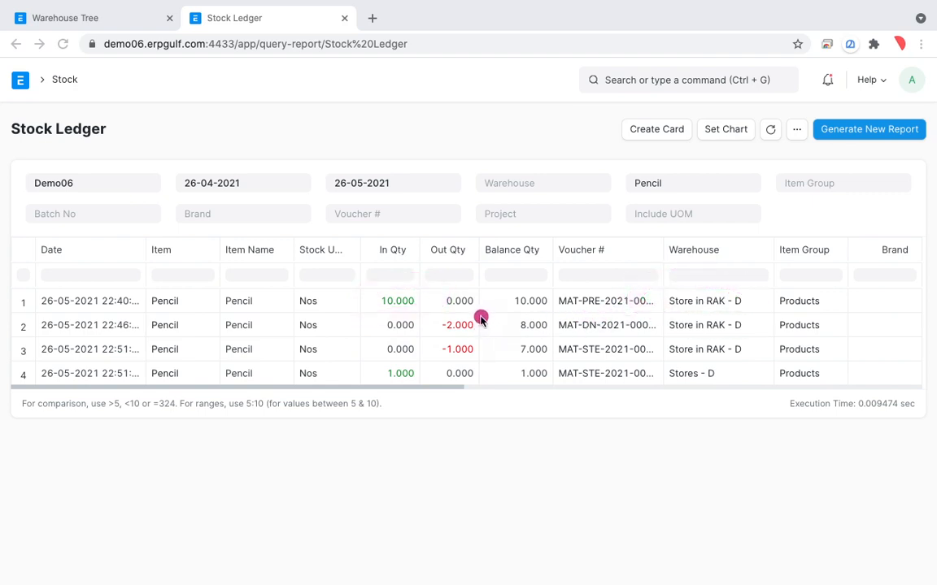
pyautogui.moveTo(479, 317); pyautogui.dragTo(433, 317)
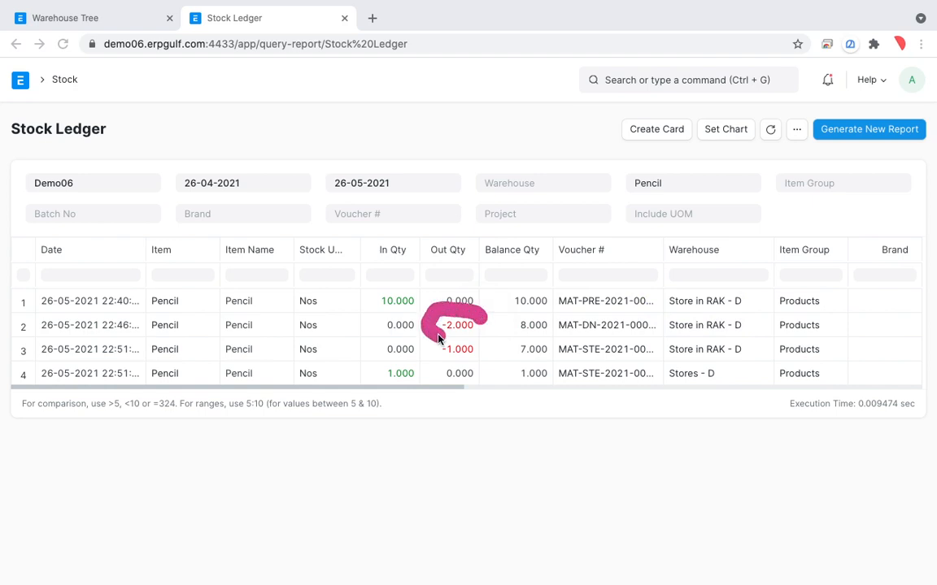
pyautogui.moveTo(692, 319)
pyautogui.mouseDown()
pyautogui.moveTo(730, 319)
pyautogui.moveTo(660, 334)
pyautogui.moveTo(736, 324)
pyautogui.mouseUp()
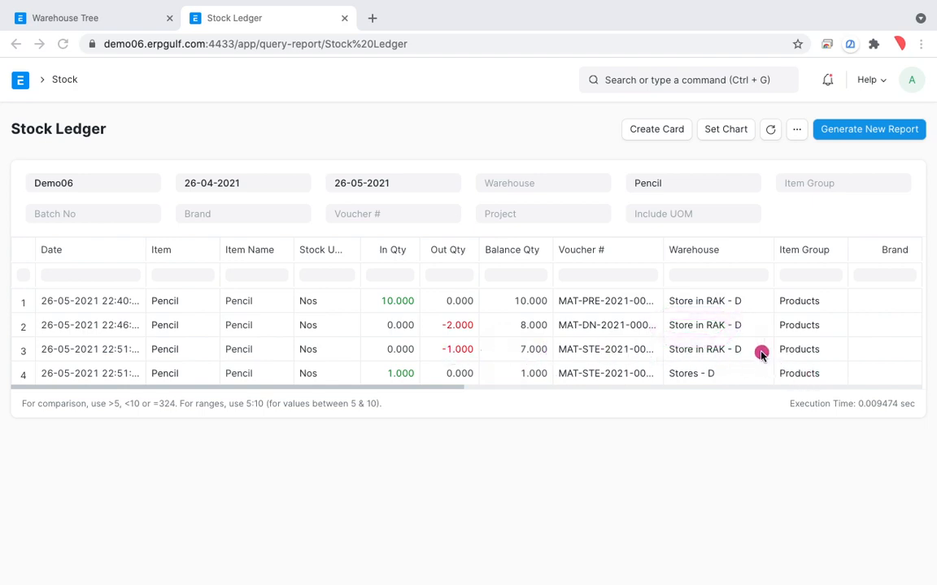
# Mark the two material transfer rows in the Stock Ledger with temporary freehand strokes, and exit annotation mode
pyautogui.moveTo(750, 349)
pyautogui.mouseDown()
pyautogui.moveTo(807, 349)
pyautogui.moveTo(747, 376)
pyautogui.moveTo(766, 389)
pyautogui.mouseUp()
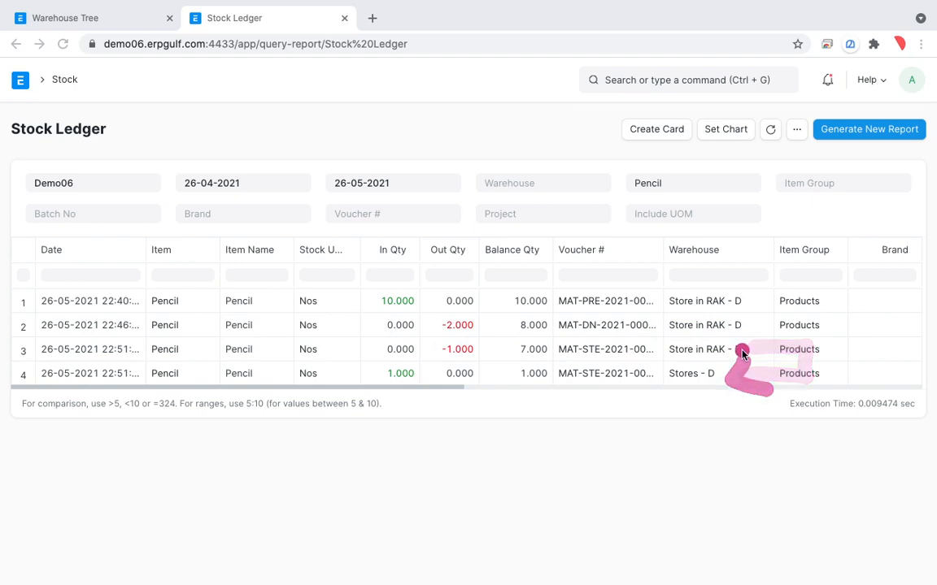
pyautogui.moveTo(742, 354)
pyautogui.mouseDown()
pyautogui.moveTo(813, 355)
pyautogui.moveTo(742, 379)
pyautogui.mouseUp()
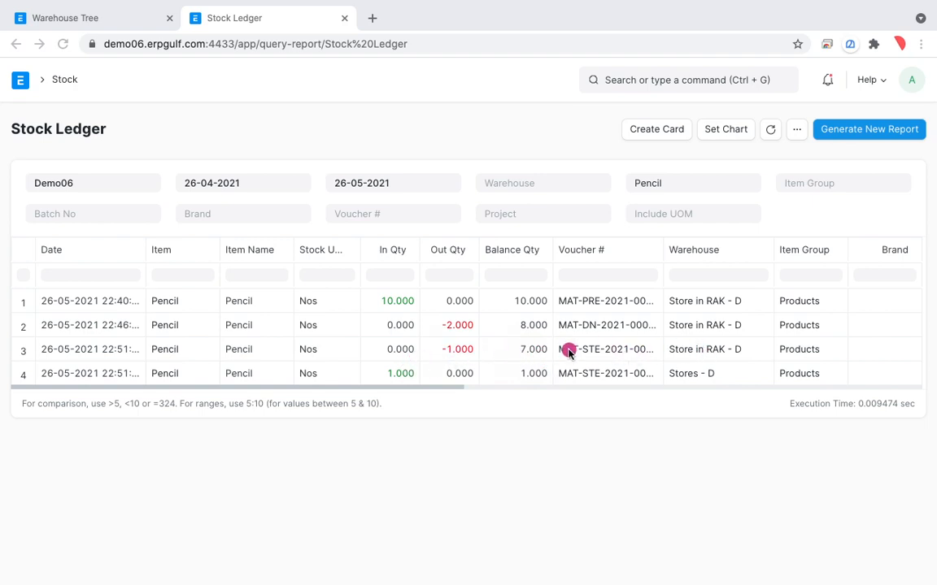
pyautogui.moveTo(554, 337)
pyautogui.mouseDown()
pyautogui.moveTo(544, 373)
pyautogui.moveTo(575, 343)
pyautogui.moveTo(524, 364)
pyautogui.moveTo(521, 395)
pyautogui.mouseUp()
pyautogui.moveTo(216, 353); pyautogui.dragTo(496, 335)
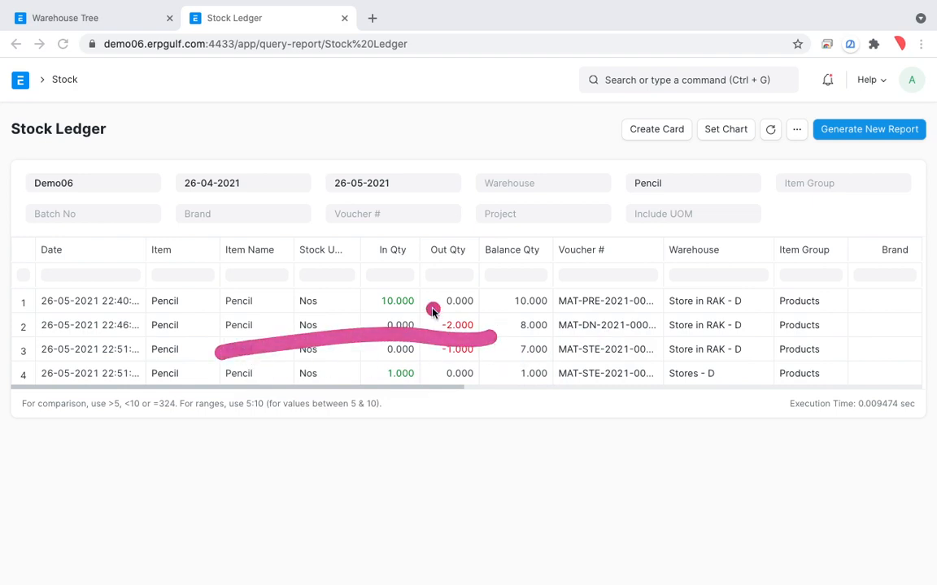
pyautogui.press('Escape')
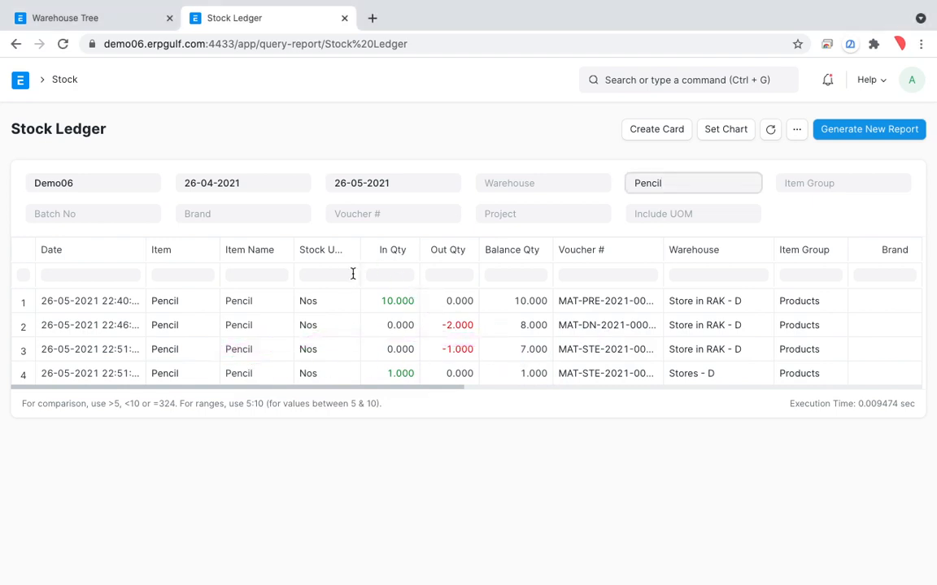
# Open the Stock Balance report from the Stock module, look through its columns and generate a new version of it
pyautogui.click(58, 83)
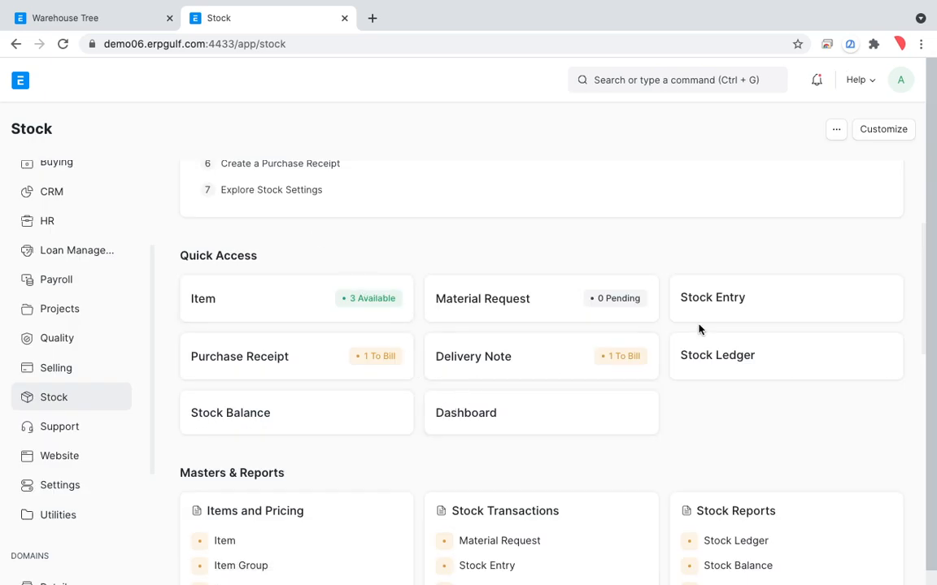
pyautogui.click(298, 424)
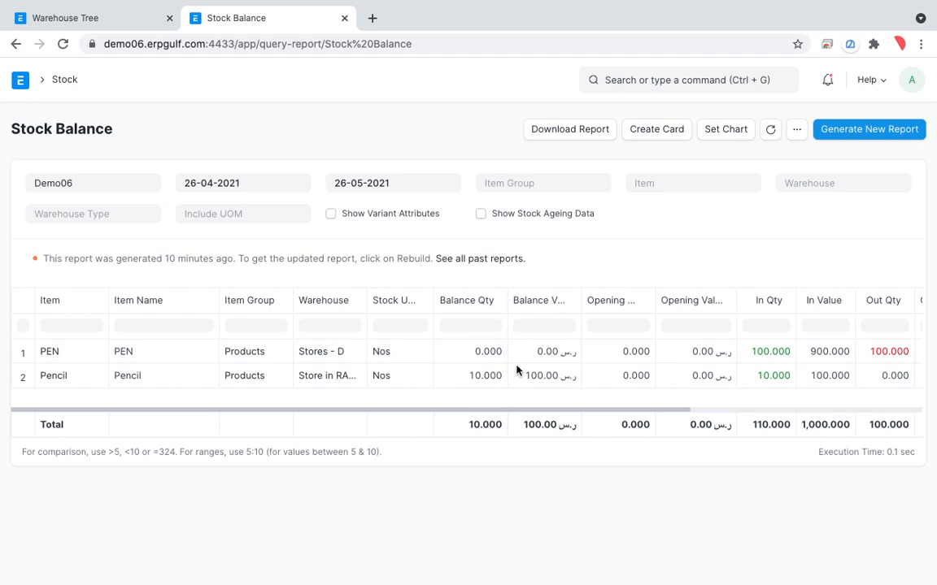
pyautogui.hscroll(1, 558, 380)
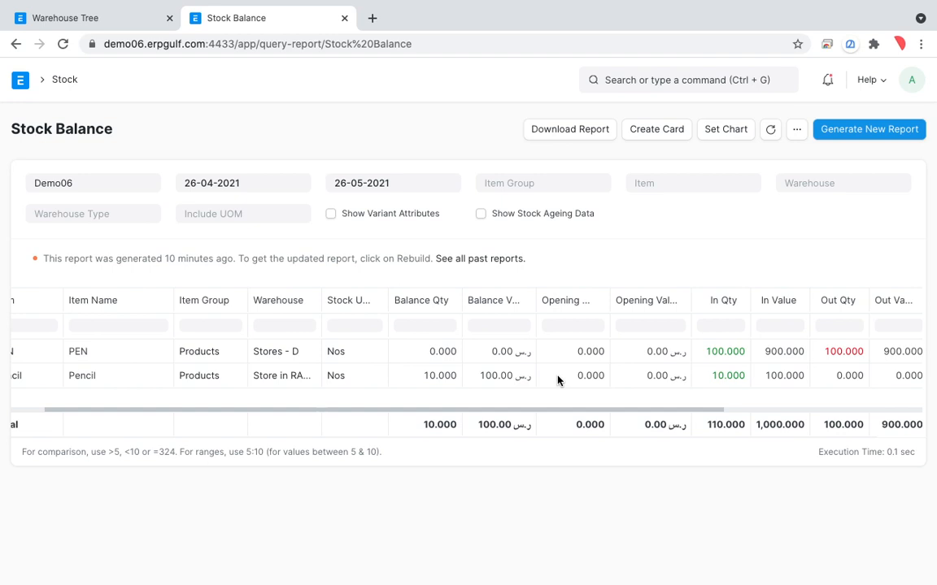
pyautogui.hscroll(1, 558, 380)
pyautogui.hscroll(-1, 558, 380)
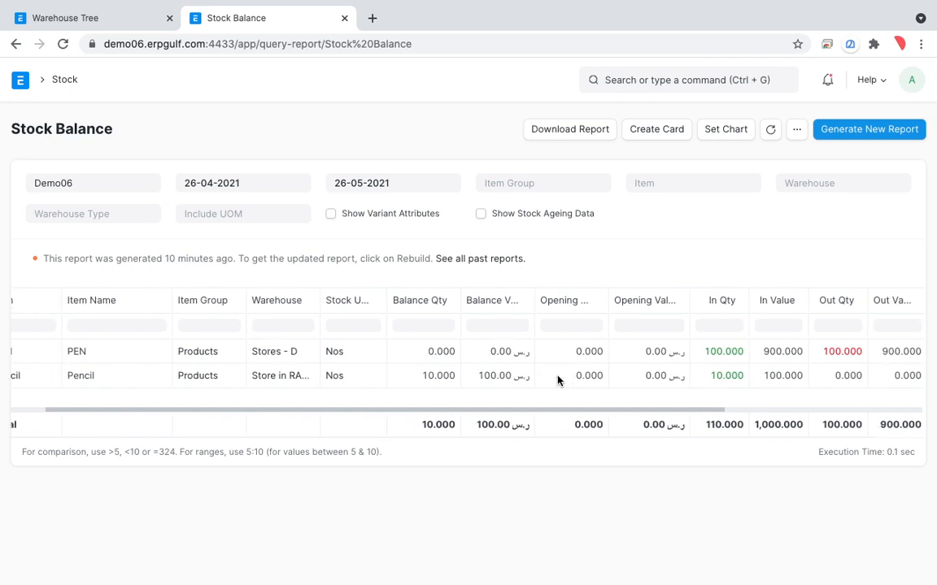
pyautogui.hscroll(3, 558, 379)
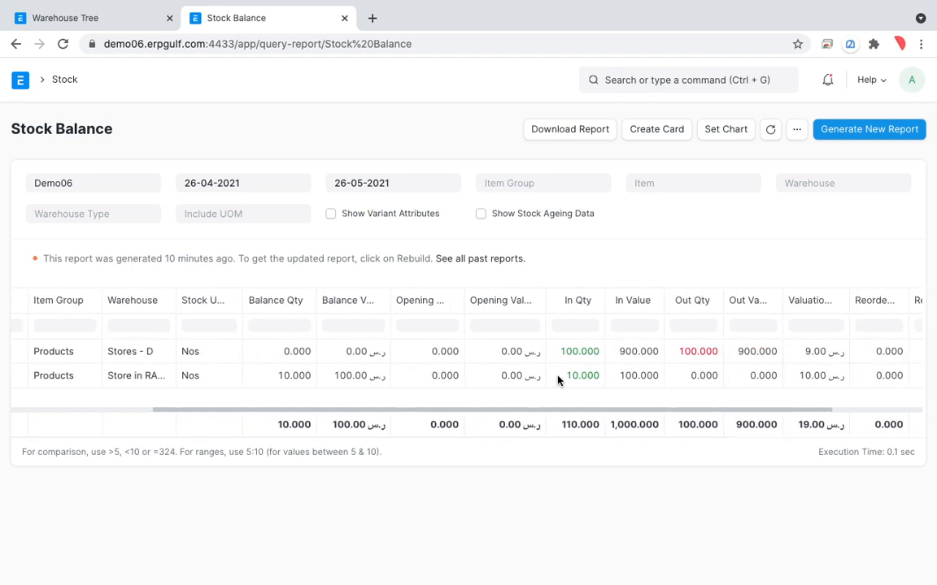
pyautogui.hscroll(2, 557, 380)
pyautogui.hscroll(-6, 558, 380)
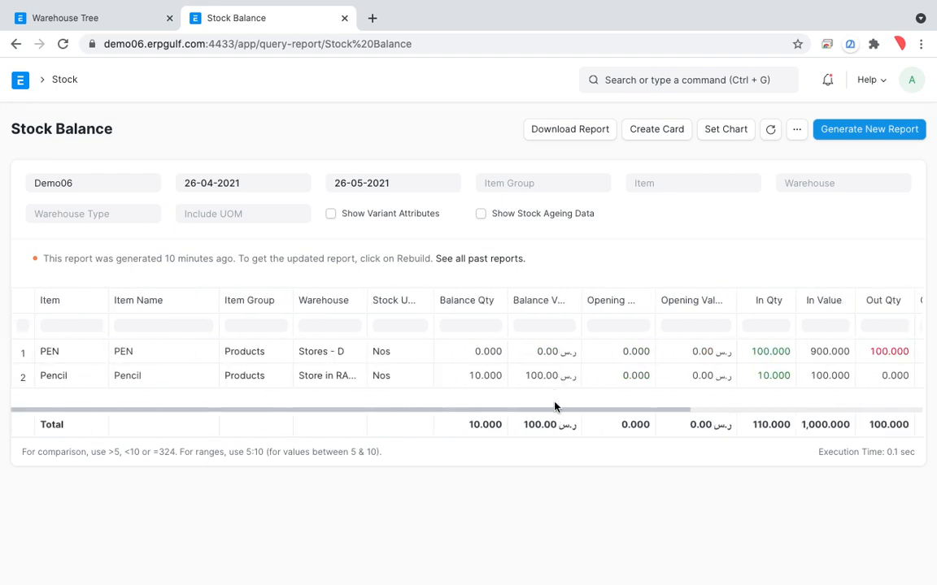
pyautogui.click(826, 130)
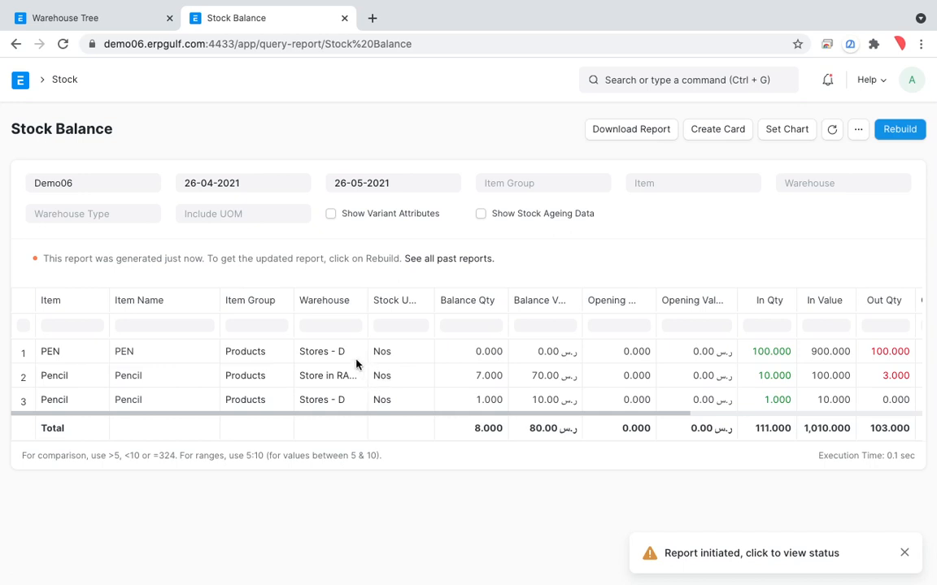
# Mark the warehouses, balance quantities and total in the Stock Balance report with temporary annotations, and return to the Stock module page
pyautogui.hotkey('ctrl', 'a')
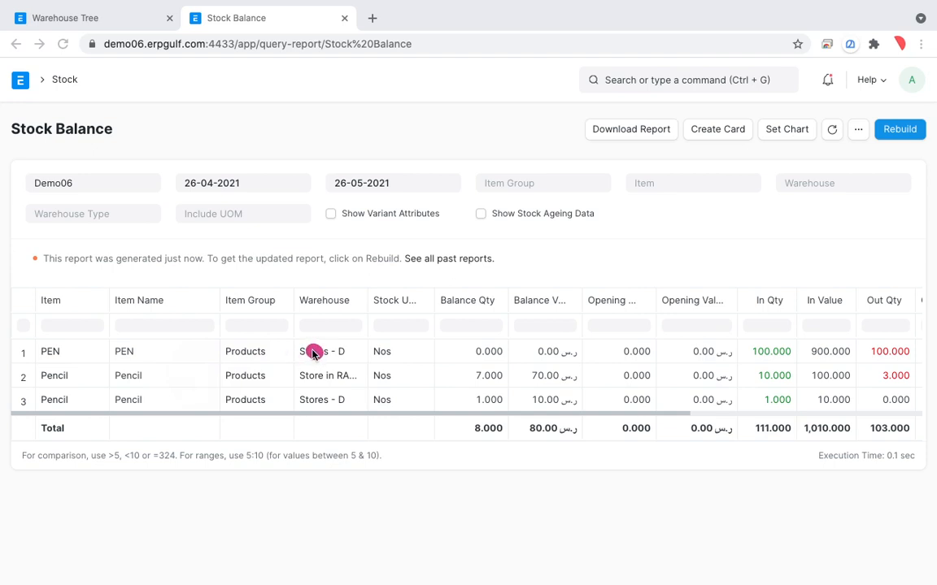
pyautogui.moveTo(307, 355)
pyautogui.mouseDown()
pyautogui.moveTo(294, 361)
pyautogui.moveTo(345, 384)
pyautogui.moveTo(328, 352)
pyautogui.moveTo(316, 354)
pyautogui.mouseUp()
pyautogui.moveTo(502, 357)
pyautogui.mouseDown()
pyautogui.moveTo(485, 388)
pyautogui.moveTo(498, 367)
pyautogui.moveTo(487, 356)
pyautogui.mouseUp()
pyautogui.moveTo(358, 384)
pyautogui.mouseDown()
pyautogui.moveTo(291, 399)
pyautogui.moveTo(340, 376)
pyautogui.mouseUp()
pyautogui.moveTo(489, 380)
pyautogui.mouseDown()
pyautogui.moveTo(508, 397)
pyautogui.moveTo(446, 390)
pyautogui.moveTo(509, 376)
pyautogui.mouseUp()
pyautogui.moveTo(508, 416)
pyautogui.mouseDown()
pyautogui.moveTo(464, 445)
pyautogui.moveTo(479, 395)
pyautogui.moveTo(465, 442)
pyautogui.mouseUp()
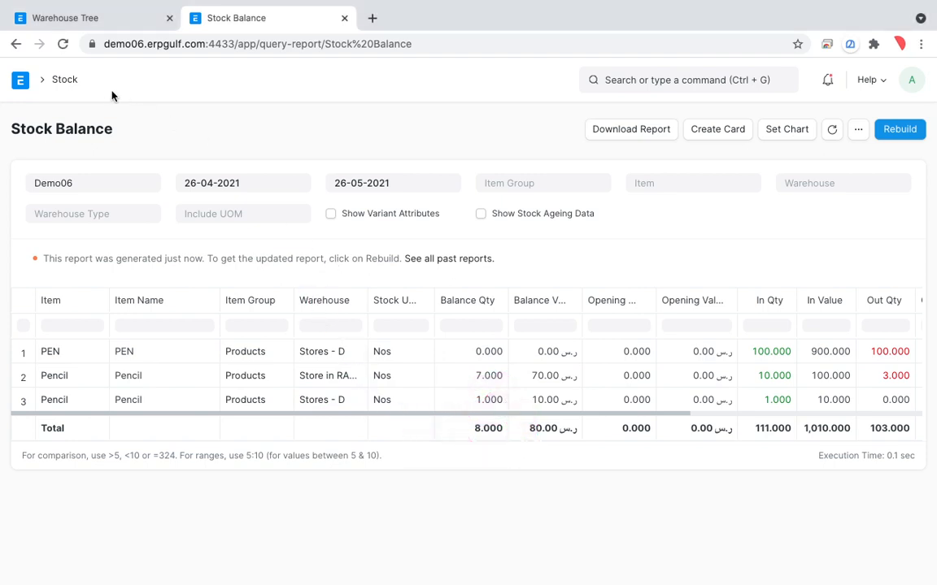
pyautogui.click(65, 80)
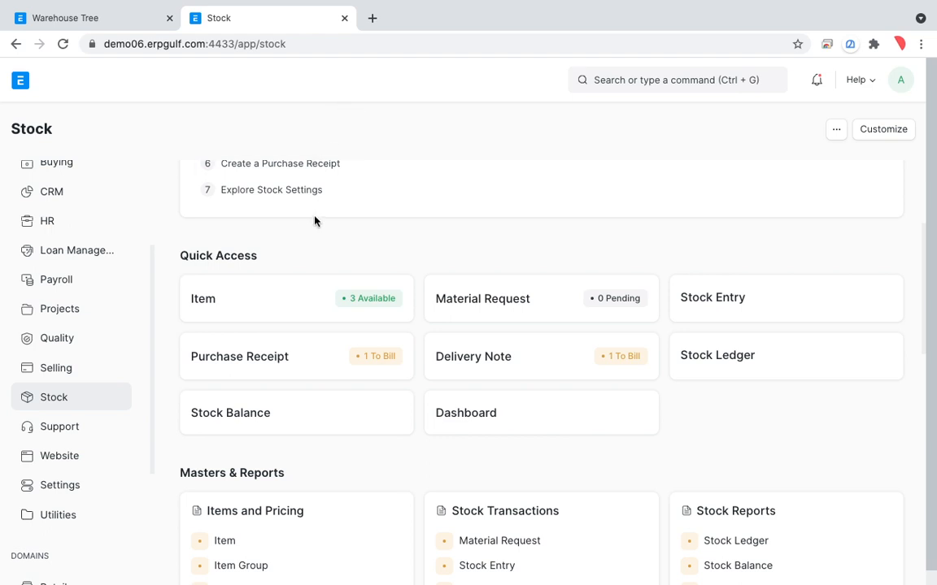
pyautogui.hotkey('ctrl', 'shift', 'a')
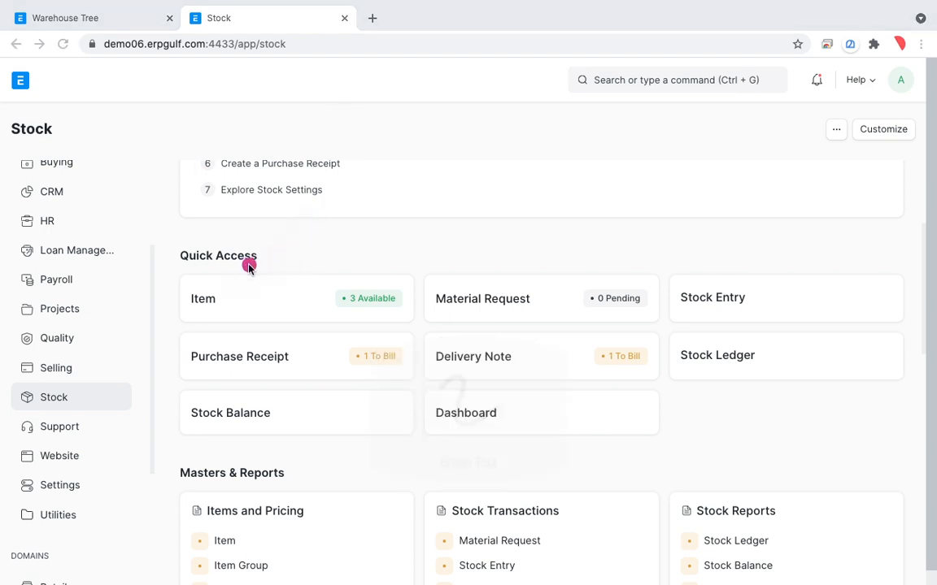
pyautogui.moveTo(251, 234)
pyautogui.mouseDown()
pyautogui.moveTo(213, 259)
pyautogui.moveTo(248, 332)
pyautogui.mouseUp()
pyautogui.moveTo(300, 241); pyautogui.dragTo(323, 292)
pyautogui.moveTo(262, 244); pyautogui.dragTo(317, 203)
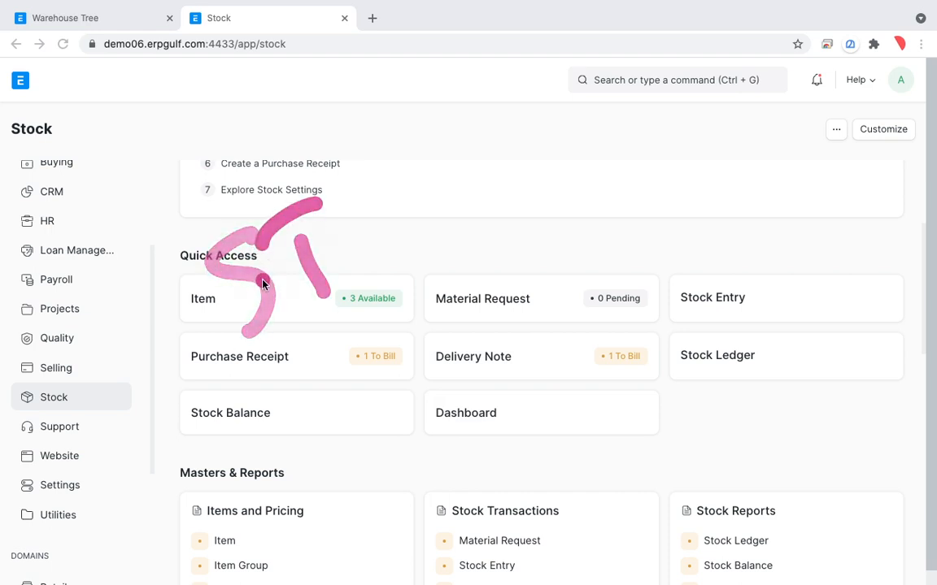
pyautogui.press('Escape')
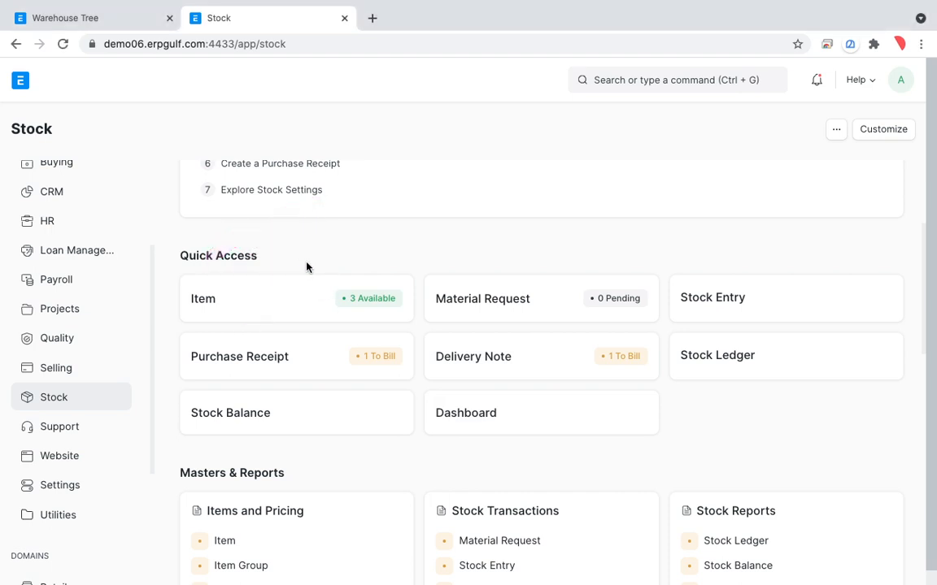
# Turn on annotation mode over the Stock page and handwrite the word STOCK above the Quick Access cards
pyautogui.hotkey('ctrl', 'shift', 'a')
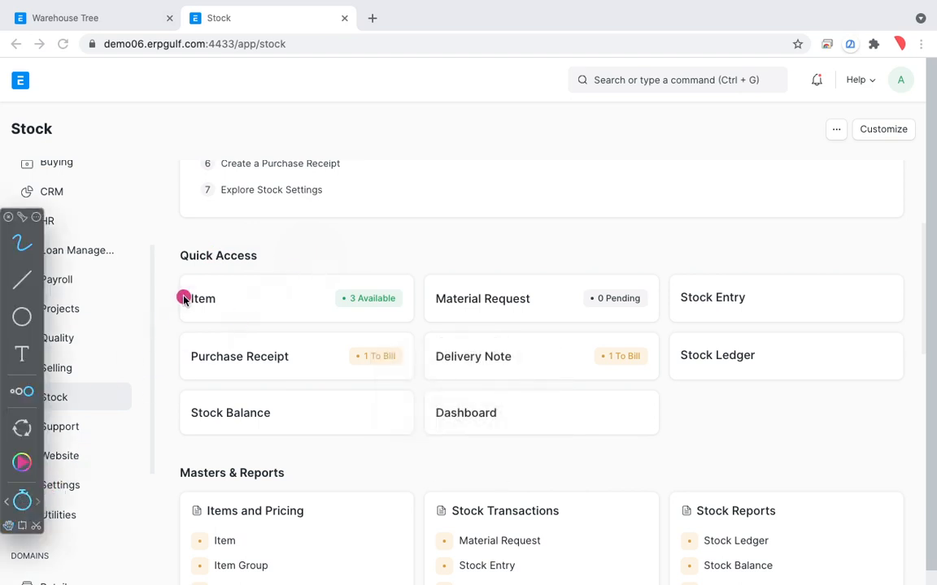
pyautogui.moveTo(260, 193)
pyautogui.mouseDown()
pyautogui.moveTo(266, 245)
pyautogui.moveTo(240, 286)
pyautogui.mouseUp()
pyautogui.moveTo(313, 199); pyautogui.dragTo(316, 267)
pyautogui.moveTo(268, 199); pyautogui.dragTo(325, 180)
pyautogui.moveTo(358, 183); pyautogui.dragTo(344, 220)
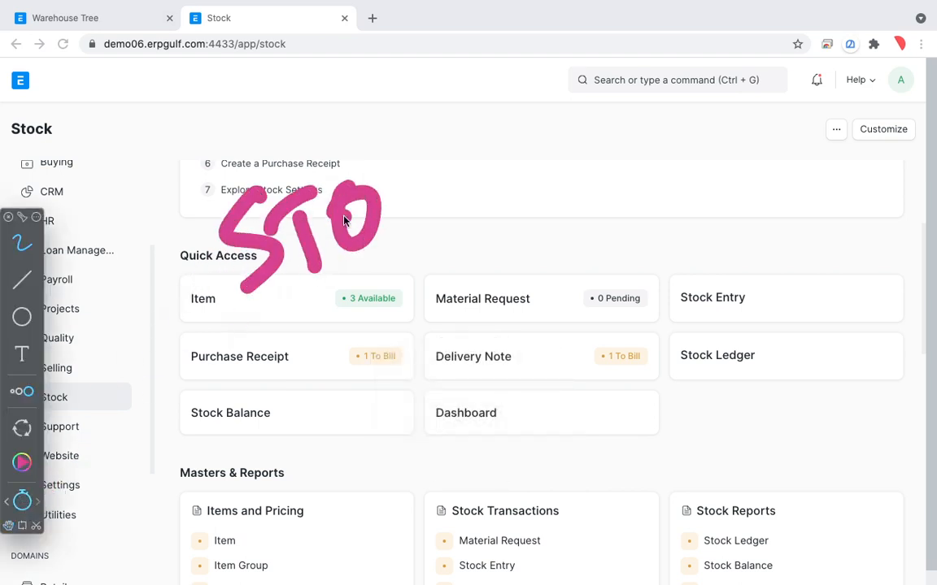
pyautogui.moveTo(436, 195); pyautogui.dragTo(439, 222)
pyautogui.moveTo(458, 148); pyautogui.dragTo(470, 214)
pyautogui.moveTo(498, 147); pyautogui.dragTo(511, 192)
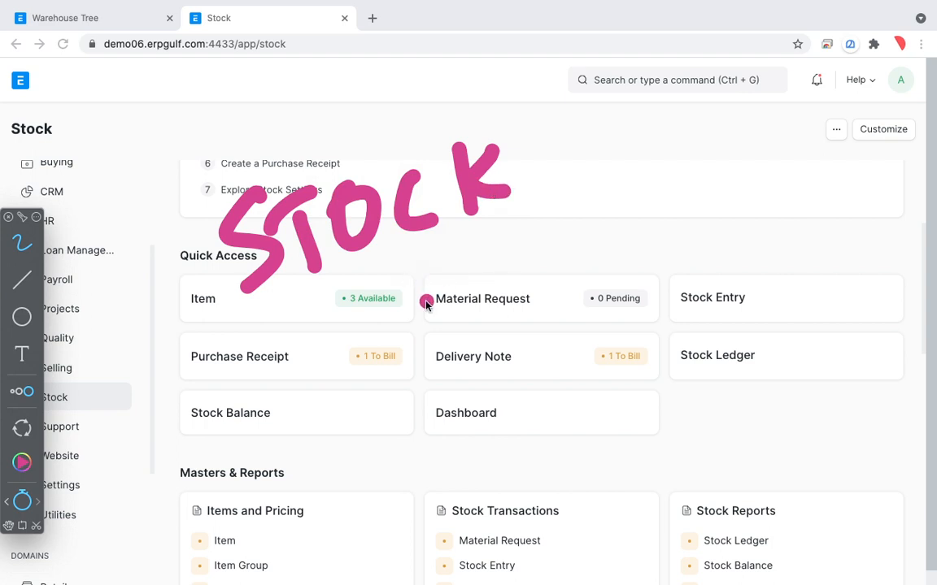
# Handwrite BATCHES and SERIA as two further lines beneath the word STOCK
pyautogui.moveTo(323, 324)
pyautogui.mouseDown()
pyautogui.moveTo(316, 415)
pyautogui.moveTo(365, 383)
pyautogui.mouseUp()
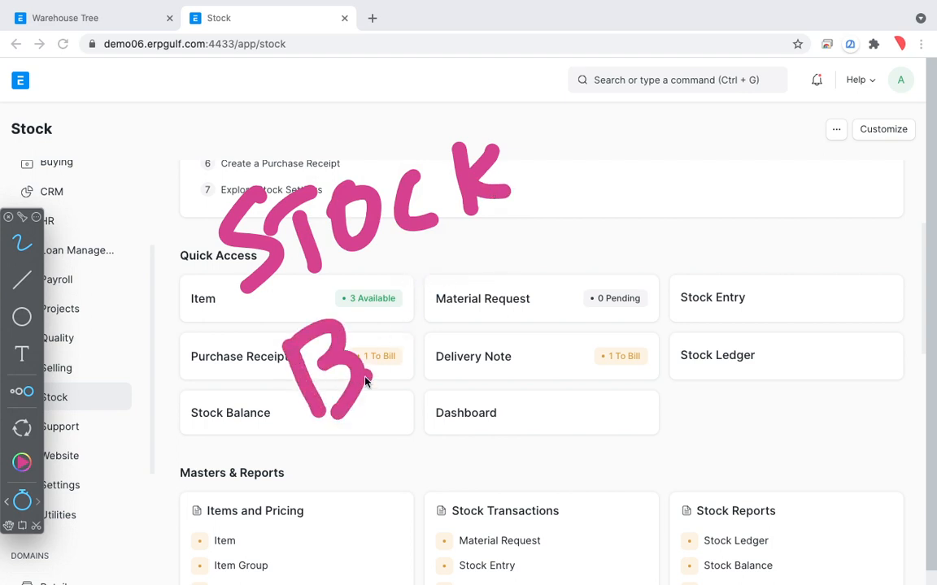
pyautogui.moveTo(324, 349)
pyautogui.mouseDown()
pyautogui.moveTo(383, 340)
pyautogui.moveTo(454, 271)
pyautogui.moveTo(533, 286)
pyautogui.moveTo(571, 243)
pyautogui.moveTo(627, 263)
pyautogui.moveTo(644, 192)
pyautogui.moveTo(398, 446)
pyautogui.moveTo(401, 485)
pyautogui.moveTo(488, 410)
pyautogui.moveTo(577, 428)
pyautogui.moveTo(610, 371)
pyautogui.mouseUp()
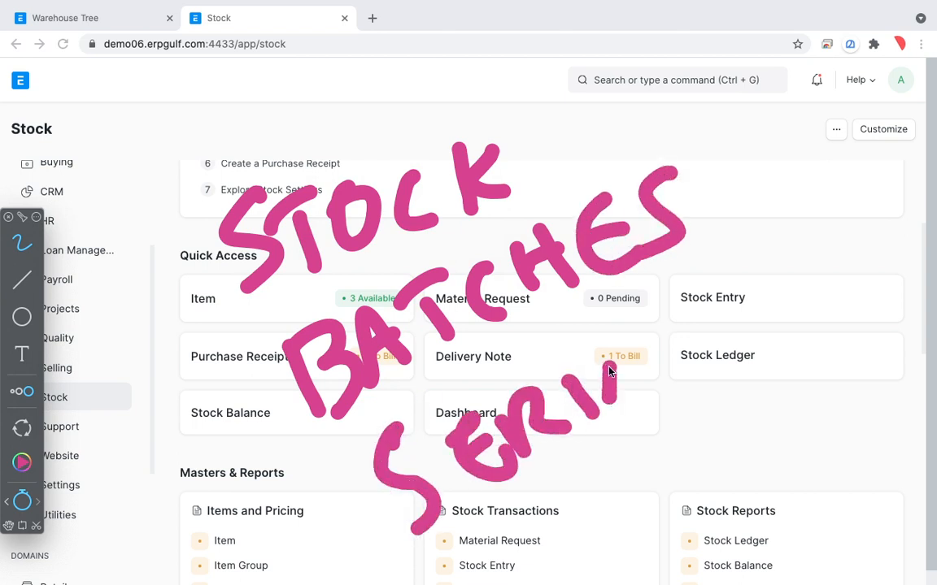
pyautogui.moveTo(606, 416); pyautogui.dragTo(646, 370)
# Draw an arrow pointing toward BATCHES and one pointing away from SERIA, and exit annotation mode to clear the drawings
pyautogui.moveTo(166, 468)
pyautogui.mouseDown()
pyautogui.moveTo(252, 414)
pyautogui.moveTo(240, 441)
pyautogui.mouseUp()
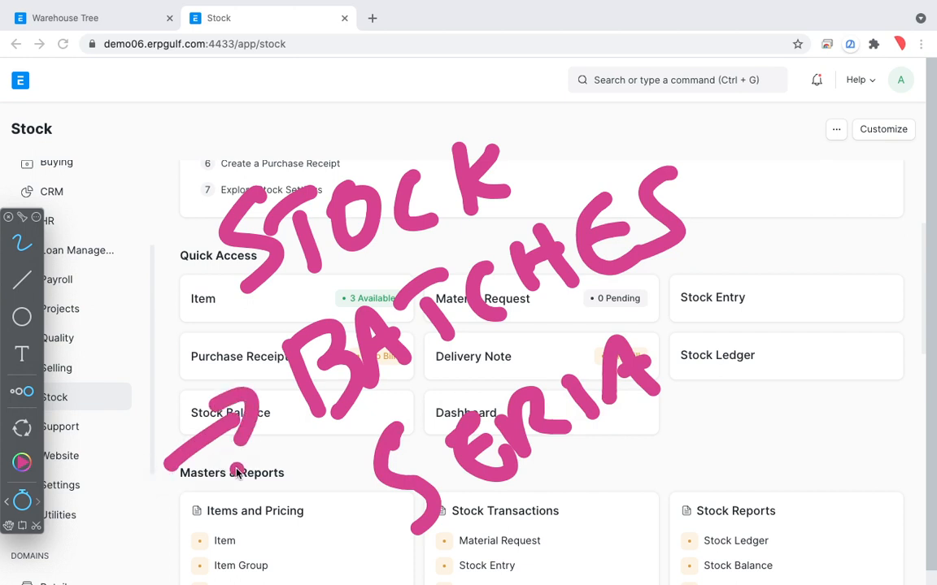
pyautogui.moveTo(350, 502)
pyautogui.mouseDown()
pyautogui.moveTo(315, 529)
pyautogui.moveTo(342, 531)
pyautogui.mouseUp()
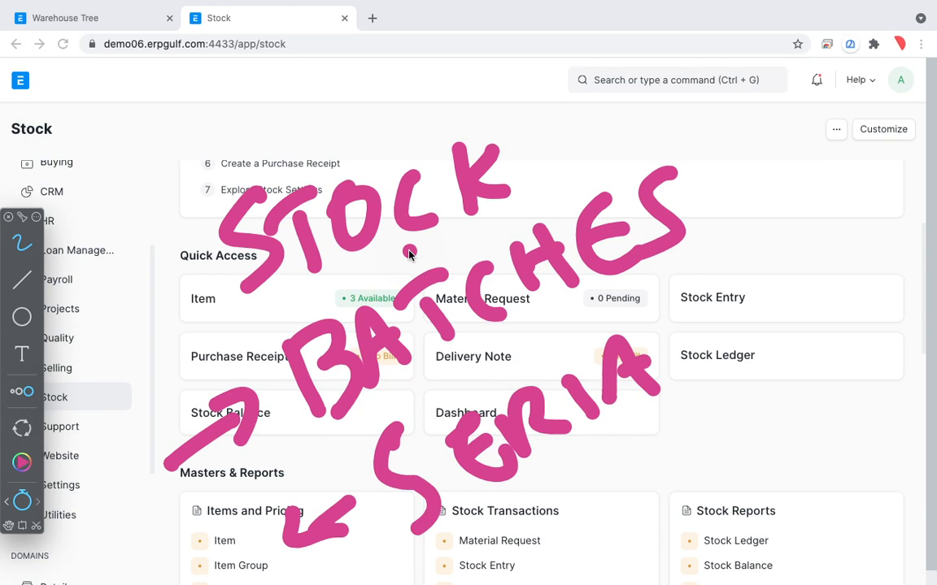
pyautogui.press('Escape')
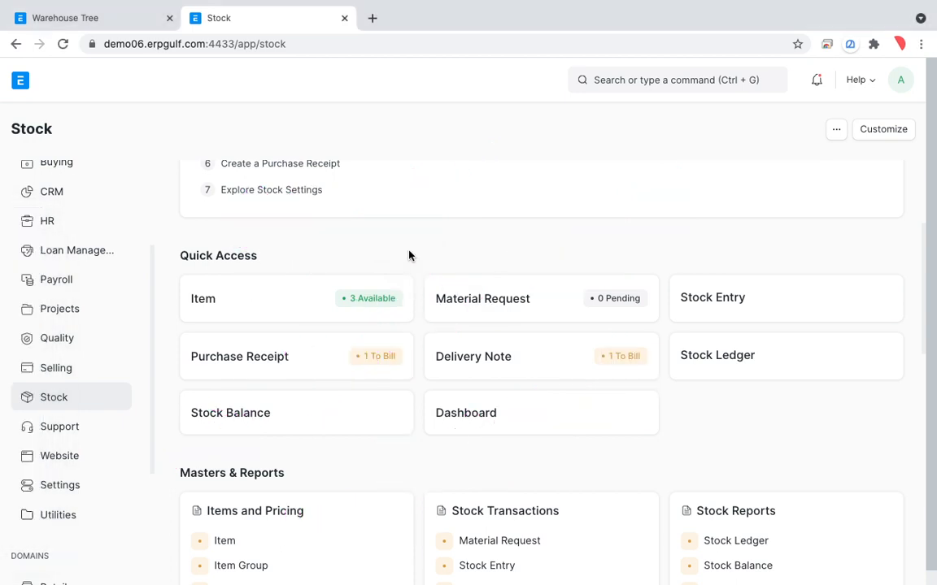
pyautogui.scroll(-3, 409, 256)
pyautogui.scroll(4, 409, 256)
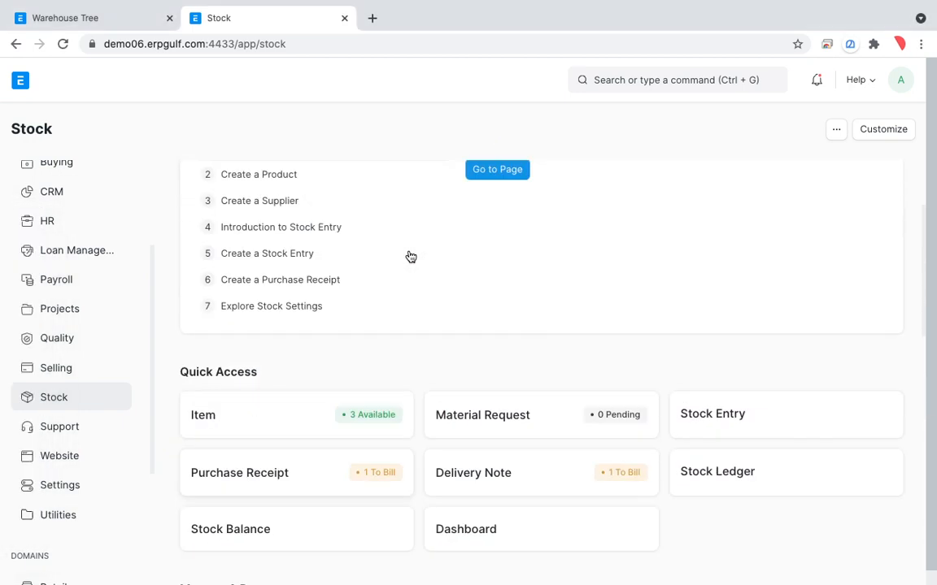
pyautogui.scroll(2, 411, 256)
pyautogui.scroll(-1, 411, 257)
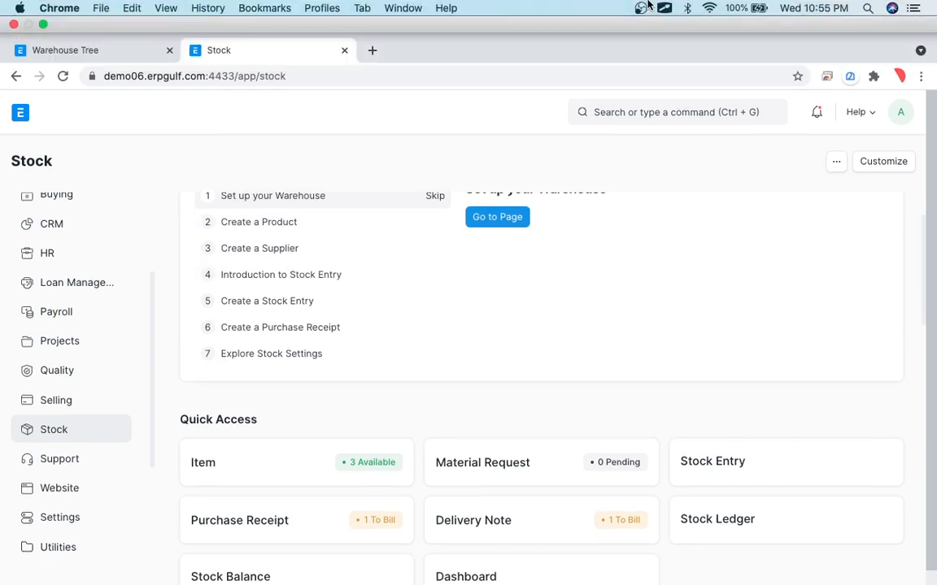
pyautogui.click(642, 8)
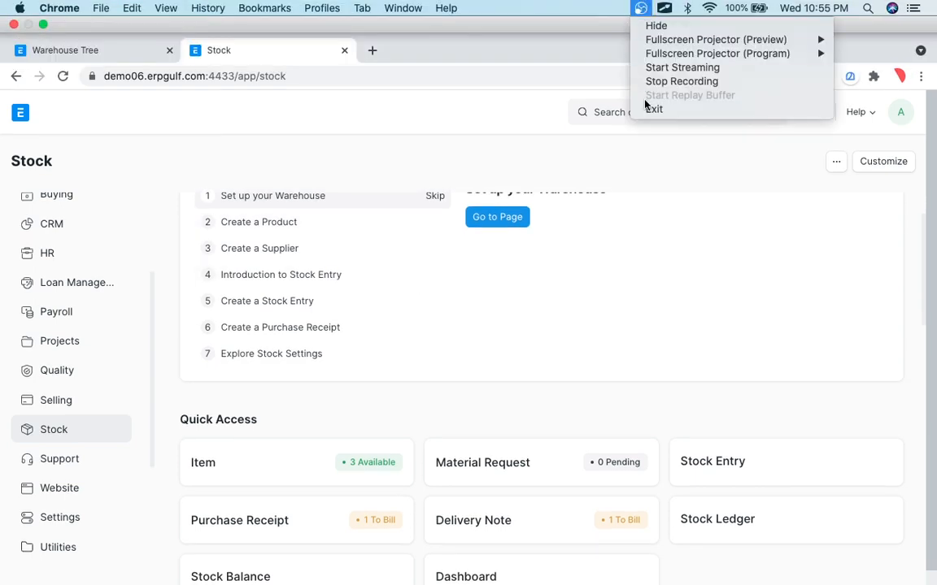